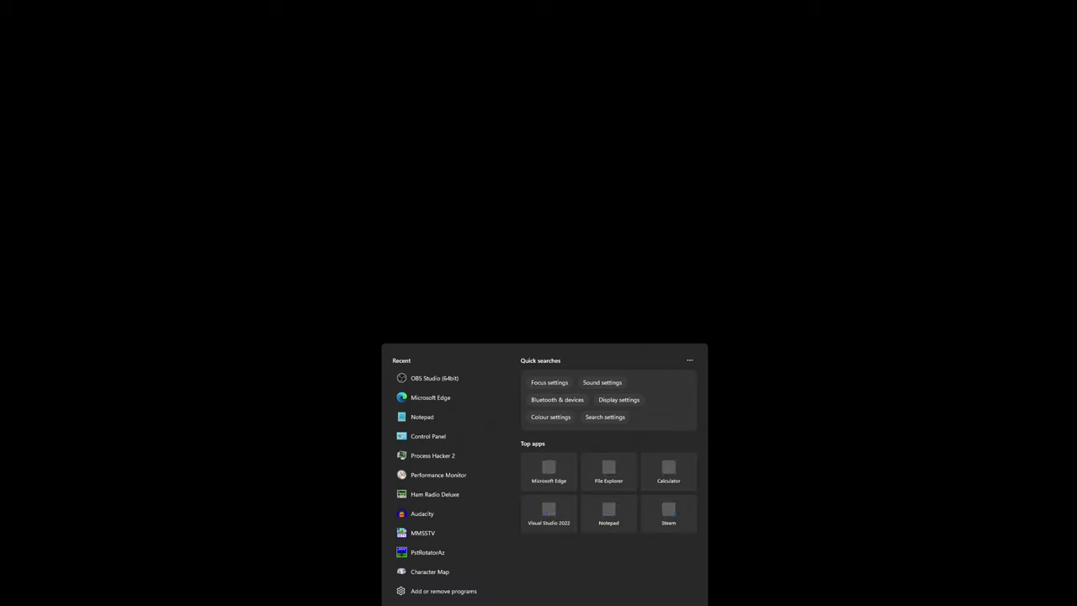
# - Search the installed programs for Thetis and launch it
pyautogui.write('th')
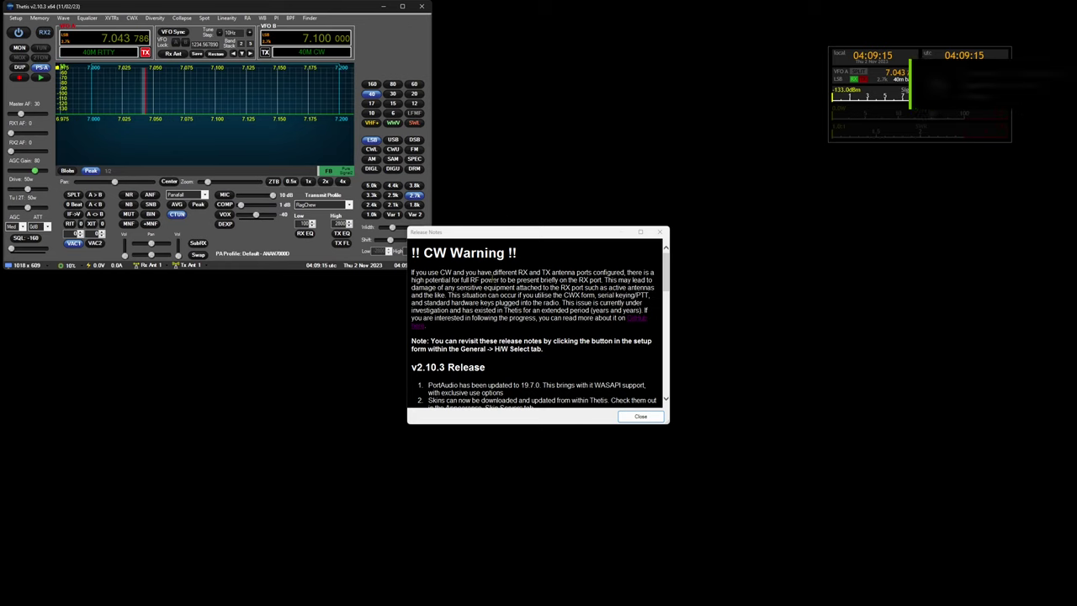
# - Read the CW warning about differing RX and TX antenna ports in the release notes, and close the notes
pyautogui.moveTo(413, 254); pyautogui.dragTo(566, 326)
pyautogui.click(542, 302)
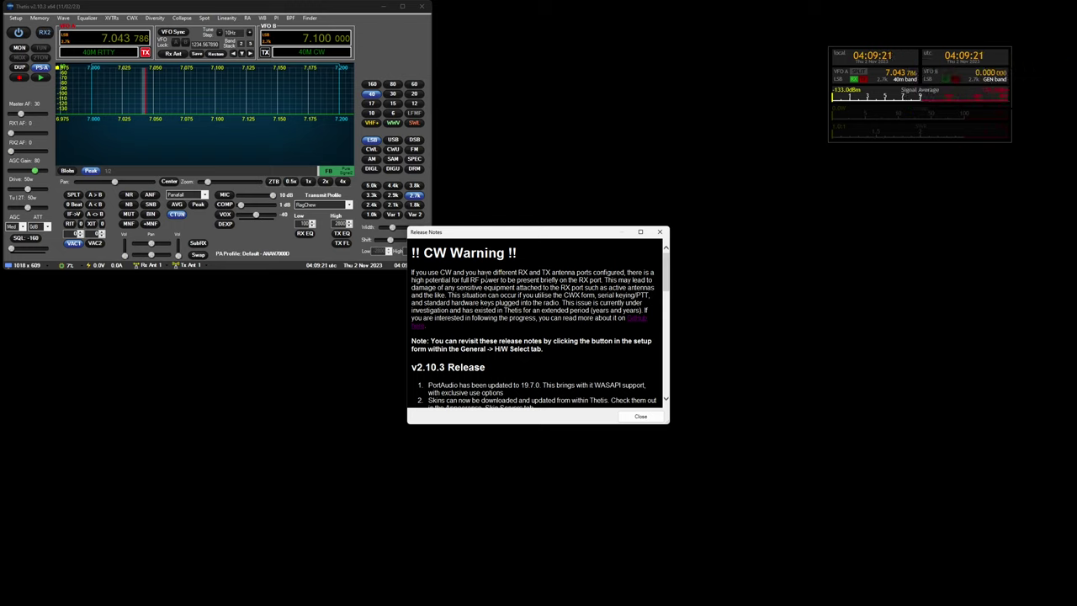
pyautogui.moveTo(493, 272); pyautogui.dragTo(576, 275)
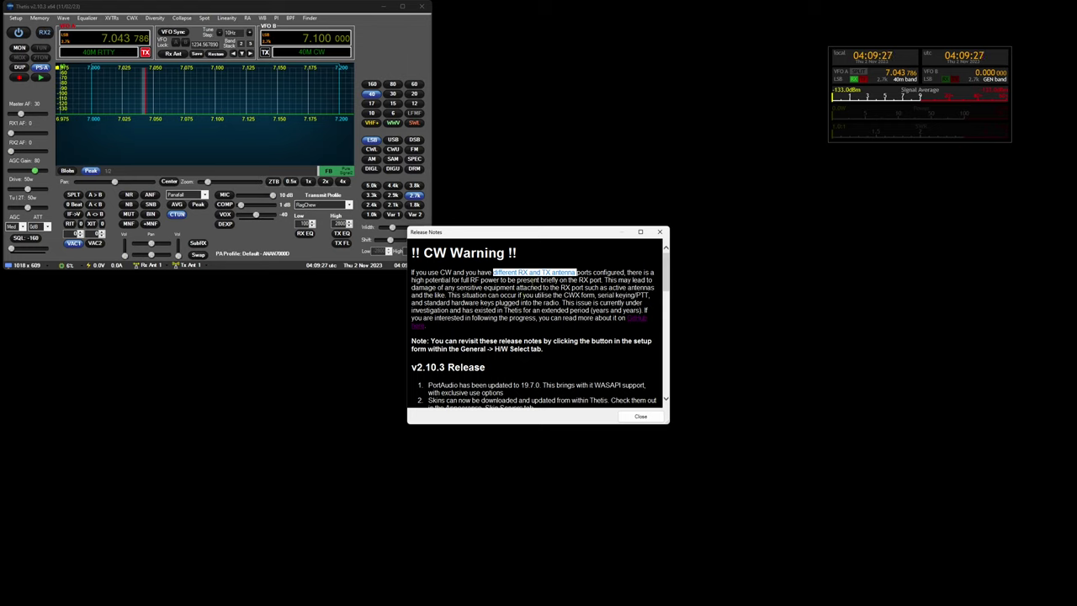
pyautogui.click(576, 275)
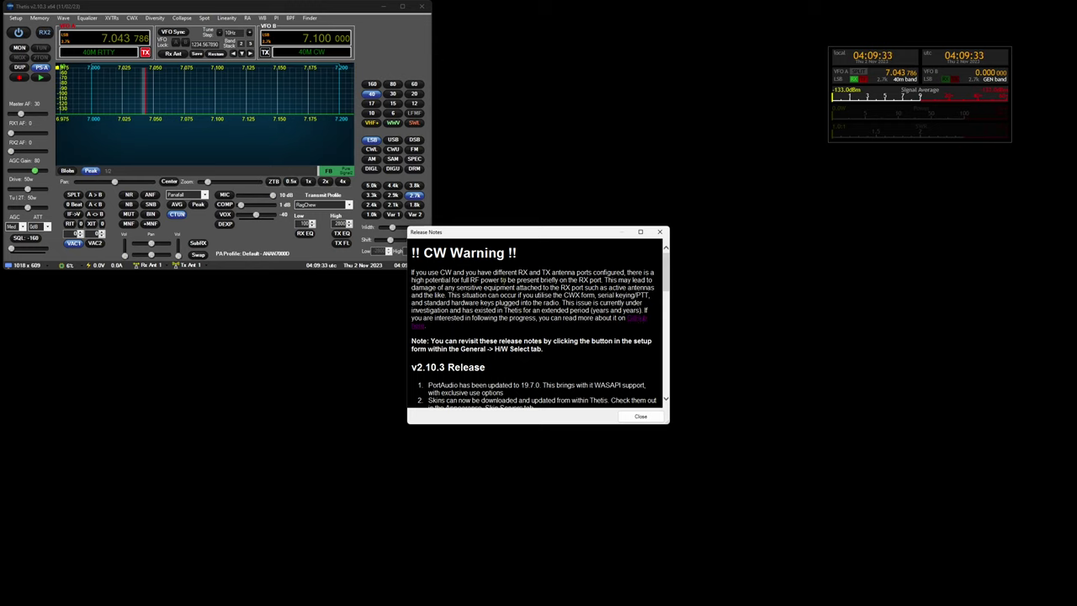
pyautogui.doubleClick(523, 272)
pyautogui.click(524, 288)
pyautogui.scroll(-2, 458, 300)
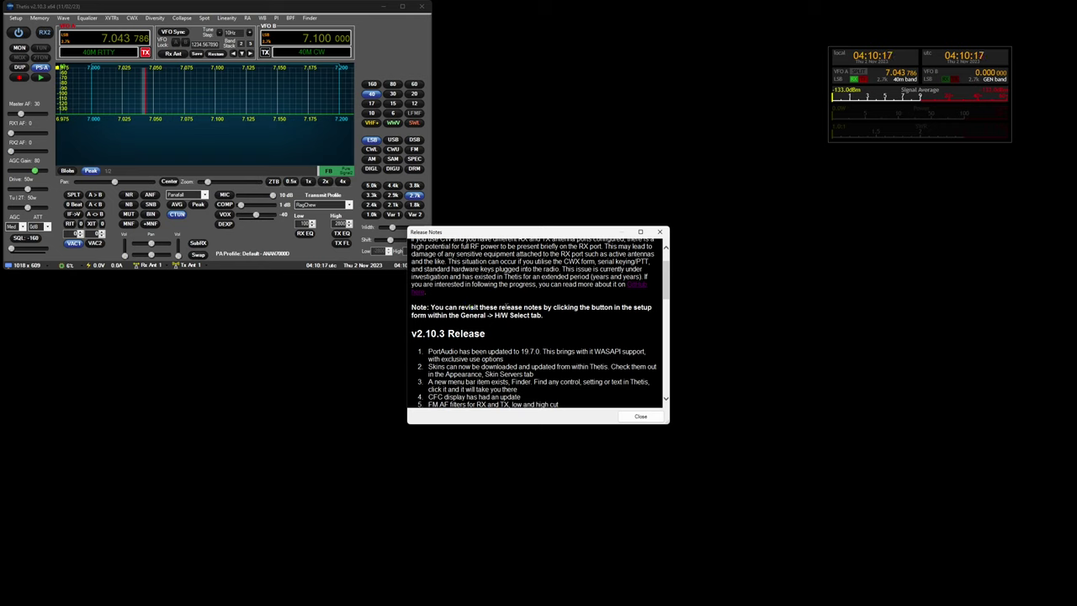
pyautogui.scroll(-1, 506, 311)
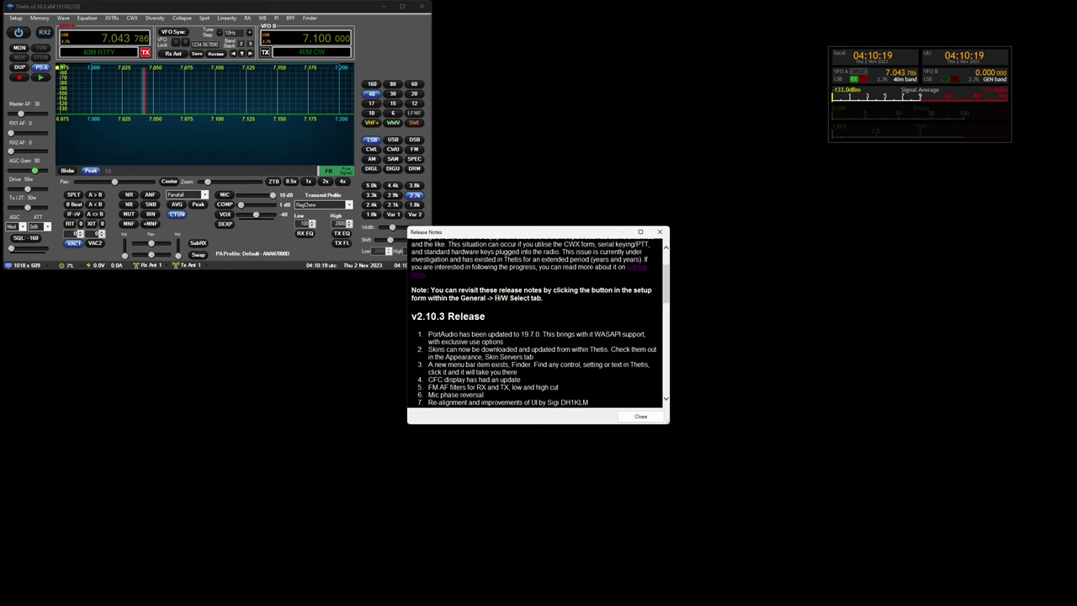
pyautogui.click(642, 416)
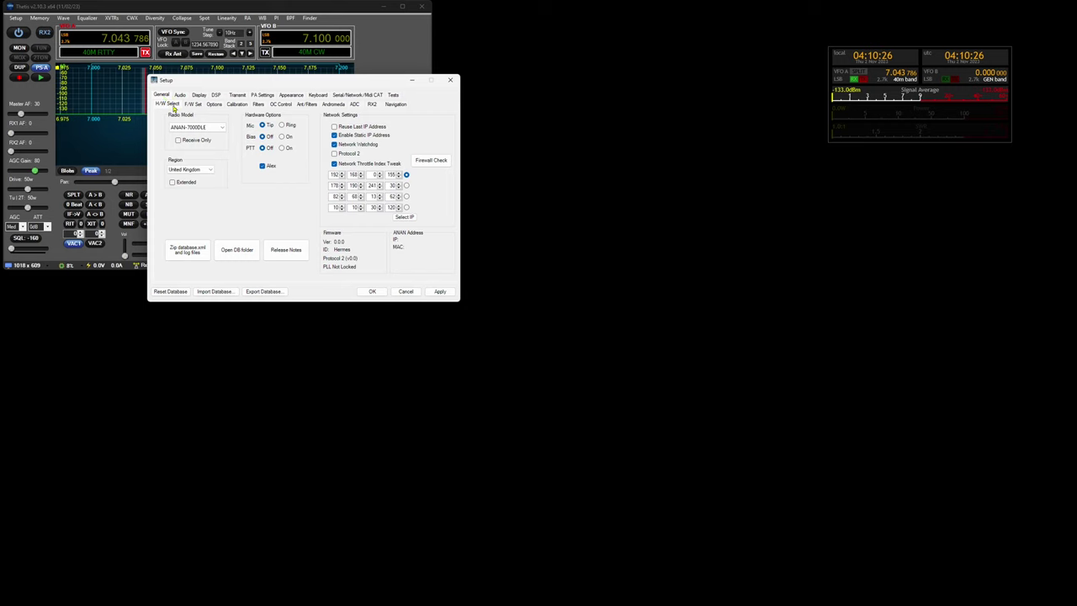
# - Reopen the release notes from the general hardware selection settings and close the Setup window
pyautogui.click(291, 252)
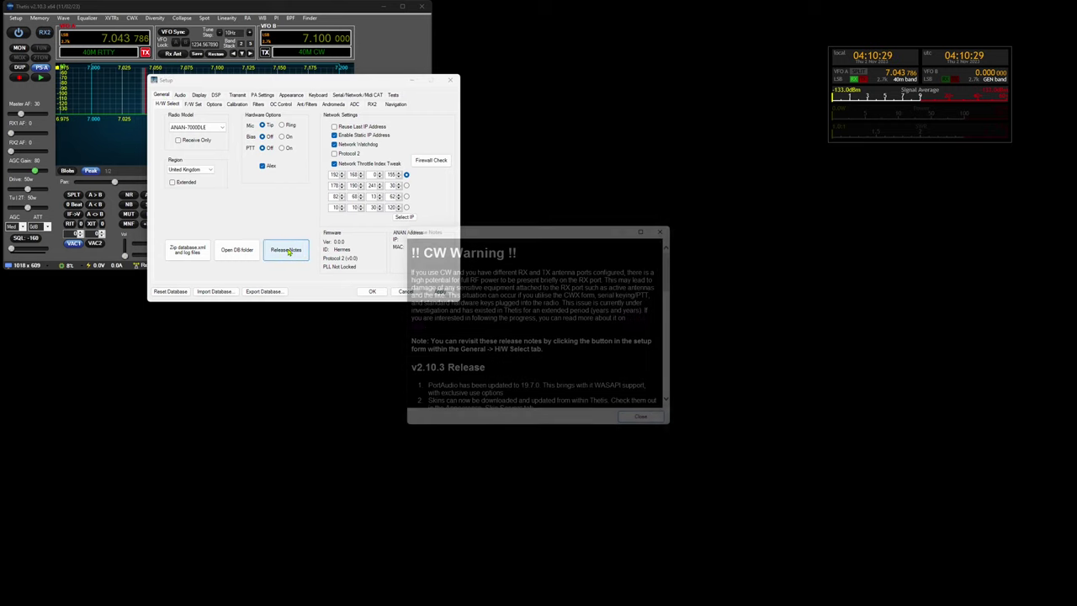
pyautogui.click(452, 81)
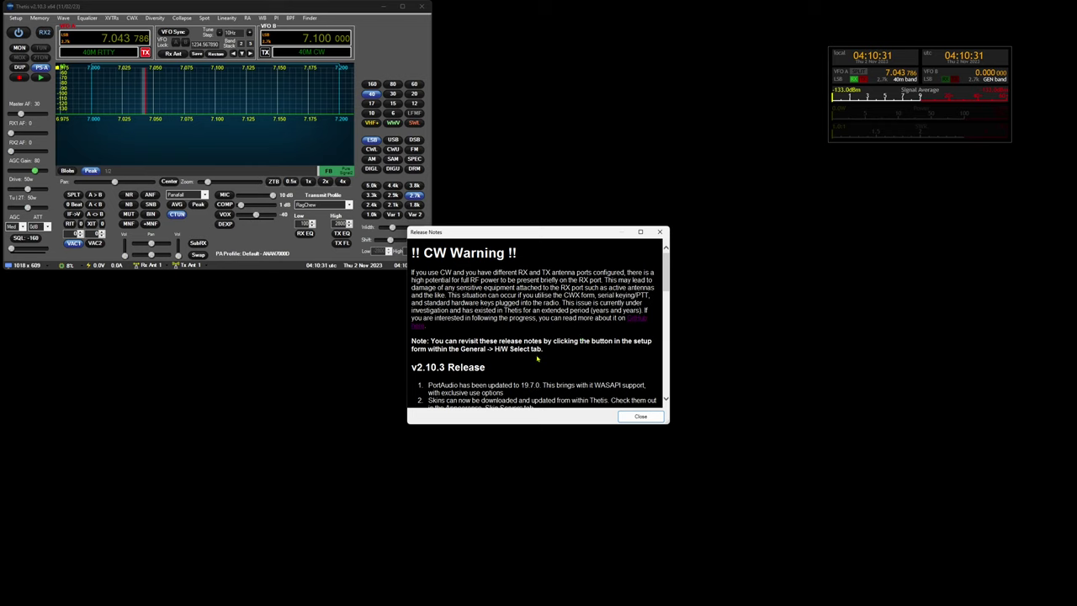
# - Examine the PortAudio version and WASAPI support entry in the v2.10.3 release list
pyautogui.scroll(-2, 577, 339)
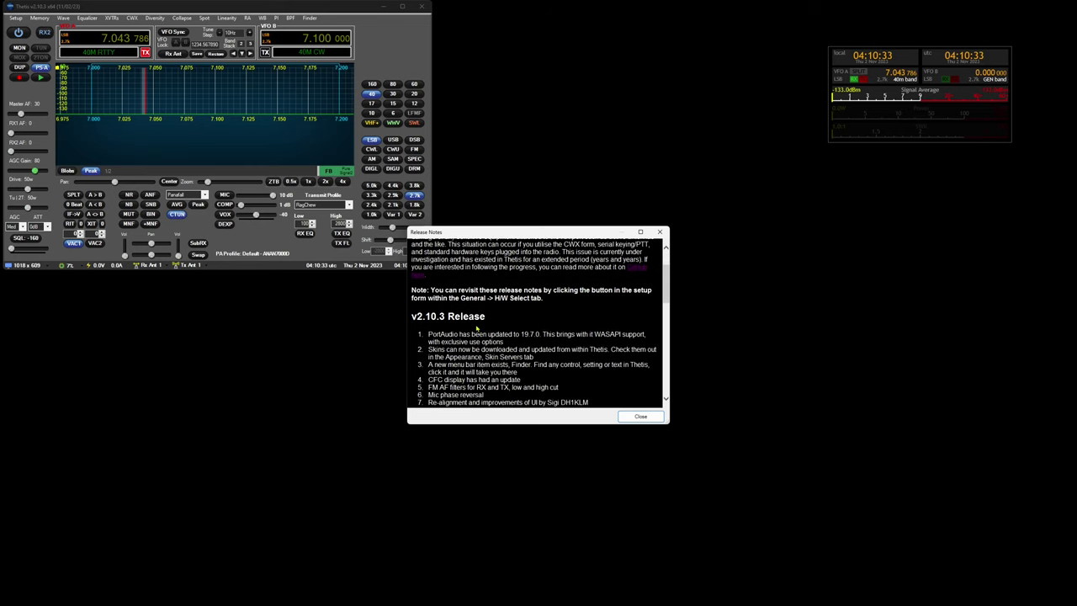
pyautogui.moveTo(429, 334); pyautogui.dragTo(455, 342)
pyautogui.click(450, 339)
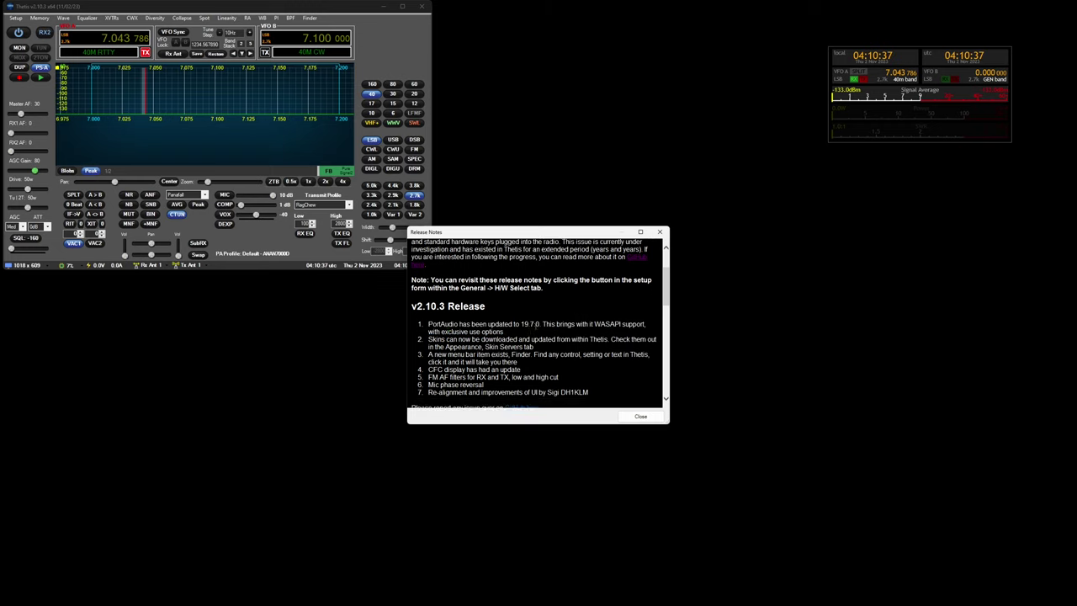
pyautogui.scroll(-1, 533, 326)
pyautogui.moveTo(523, 318); pyautogui.dragTo(541, 318)
pyautogui.click(530, 333)
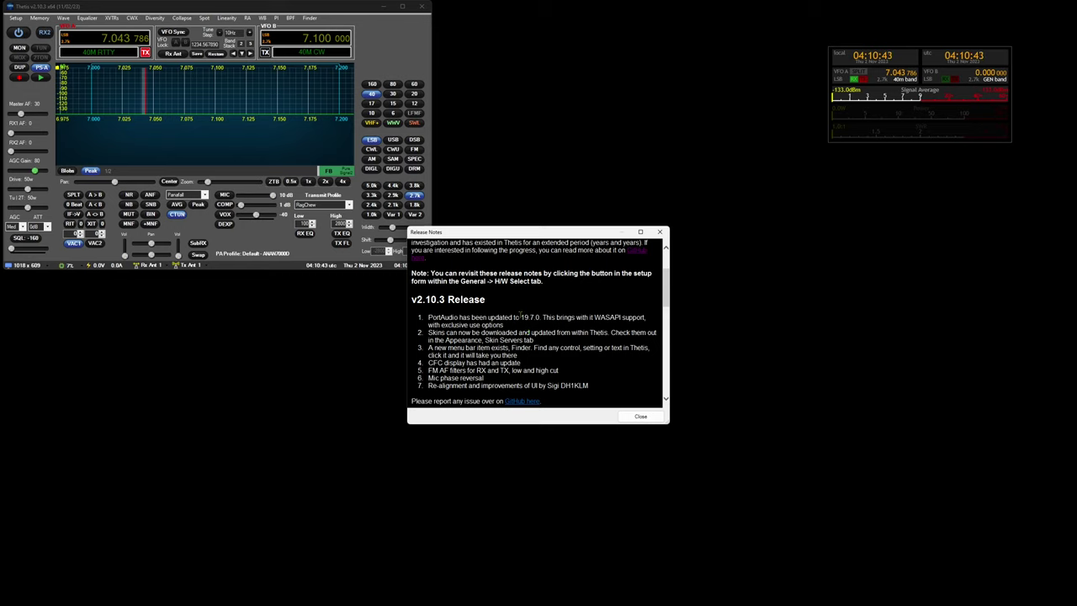
pyautogui.moveTo(521, 318); pyautogui.dragTo(543, 318)
pyautogui.click(523, 331)
# - Read the remaining v2.10.3 release items, from skin downloads and Finder to mic phase reversal and UI improvements
pyautogui.moveTo(426, 334); pyautogui.dragTo(533, 340)
pyautogui.scroll(-1, 520, 335)
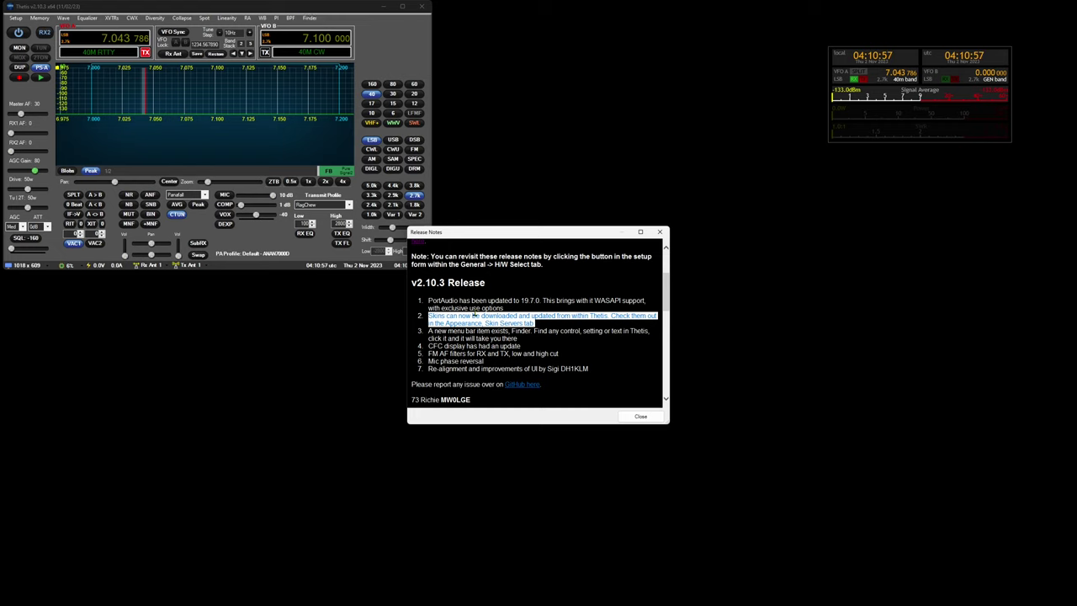
pyautogui.click(461, 331)
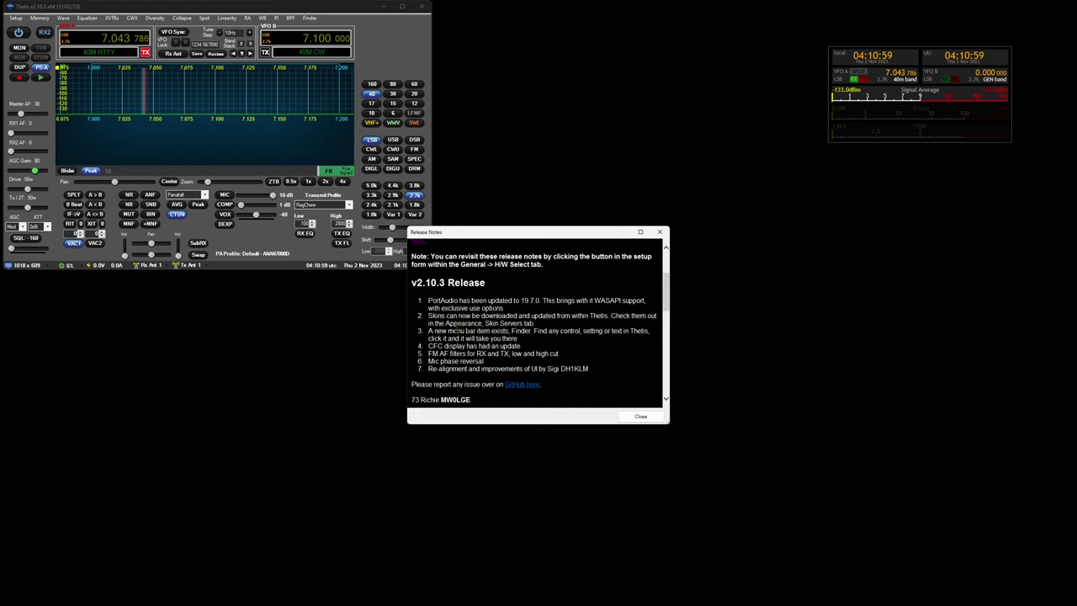
pyautogui.moveTo(429, 346); pyautogui.dragTo(522, 346)
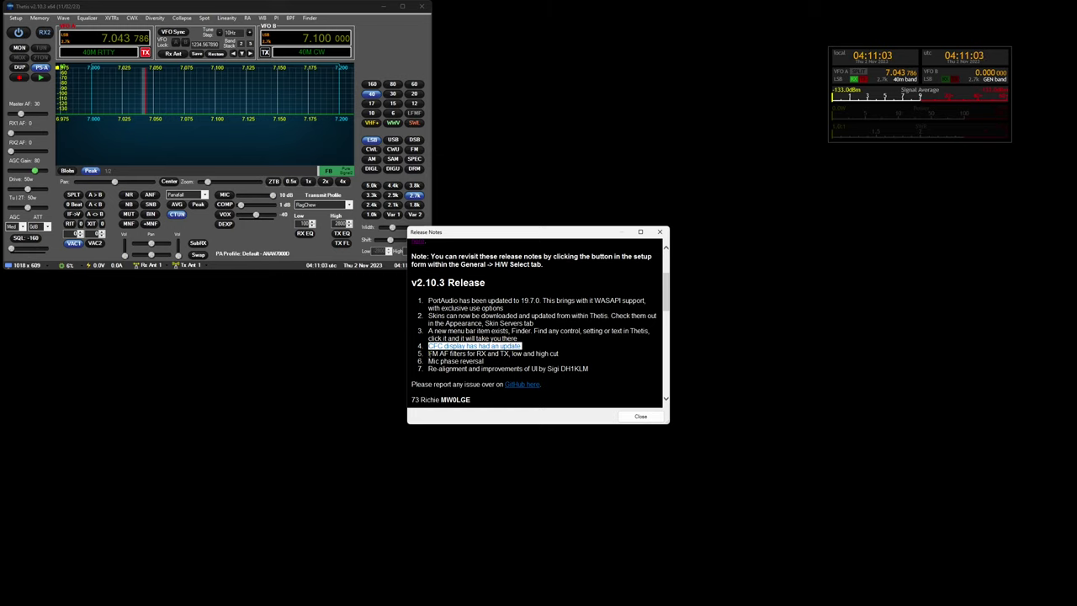
pyautogui.moveTo(429, 353); pyautogui.dragTo(522, 353)
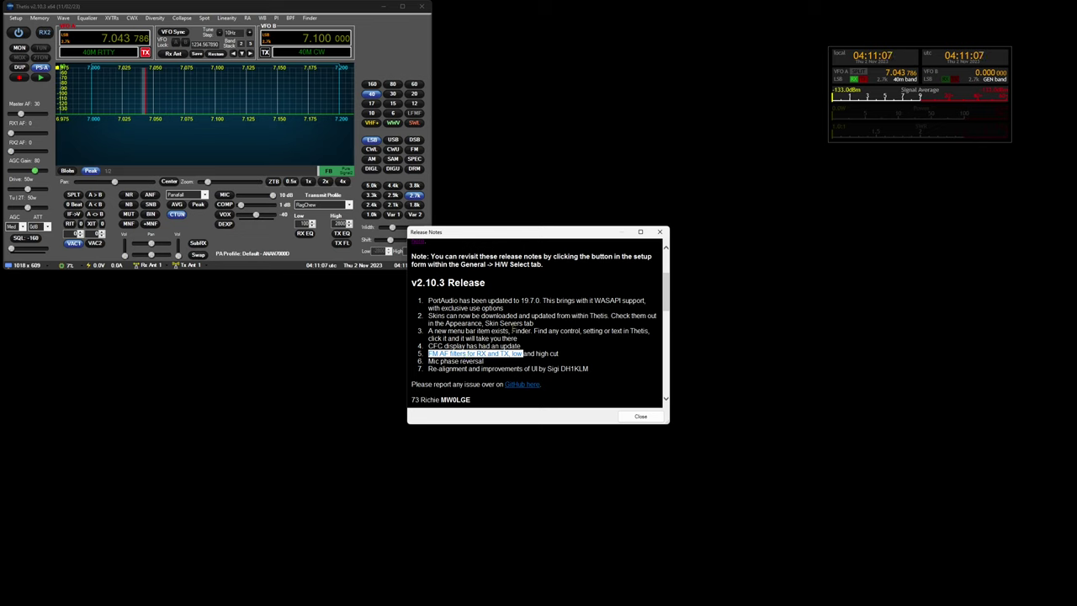
pyautogui.scroll(-1, 505, 345)
pyautogui.doubleClick(472, 345)
pyautogui.scroll(-2, 446, 320)
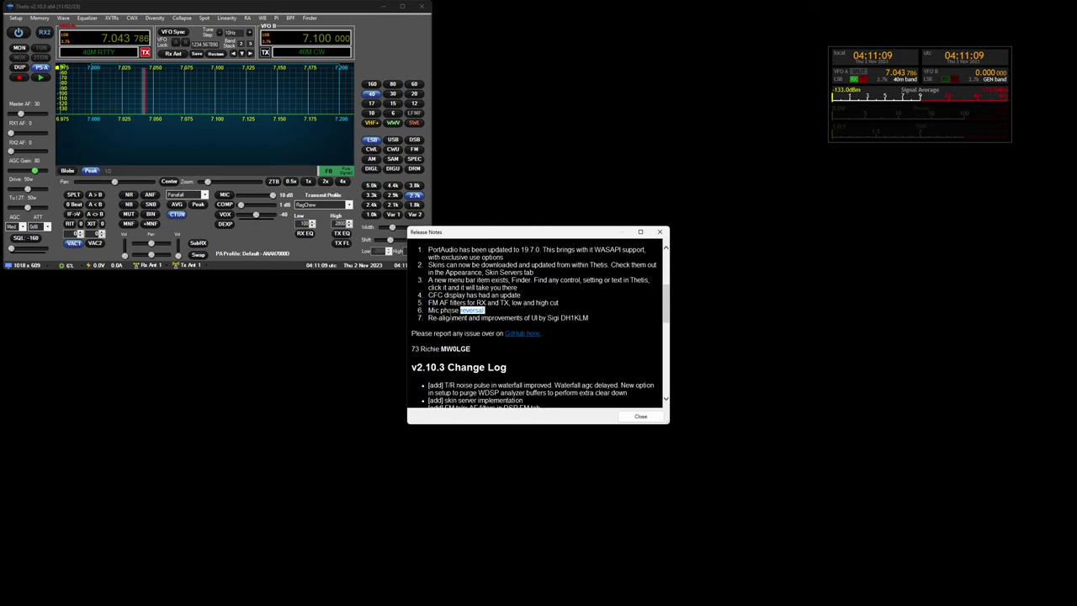
pyautogui.moveTo(593, 320); pyautogui.dragTo(537, 320)
pyautogui.click(598, 310)
# - Read through the v2.10.3 Change Log, enlarging the Release Notes window to show more entries
pyautogui.scroll(-3, 564, 318)
pyautogui.scroll(-1, 591, 322)
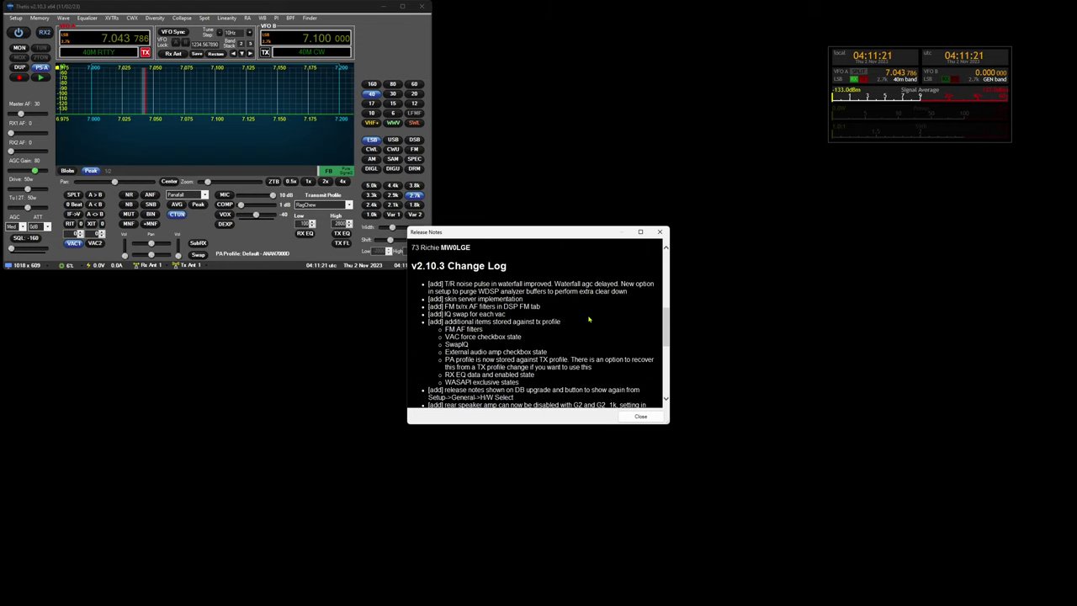
pyautogui.scroll(2, 588, 317)
pyautogui.scroll(8, 572, 297)
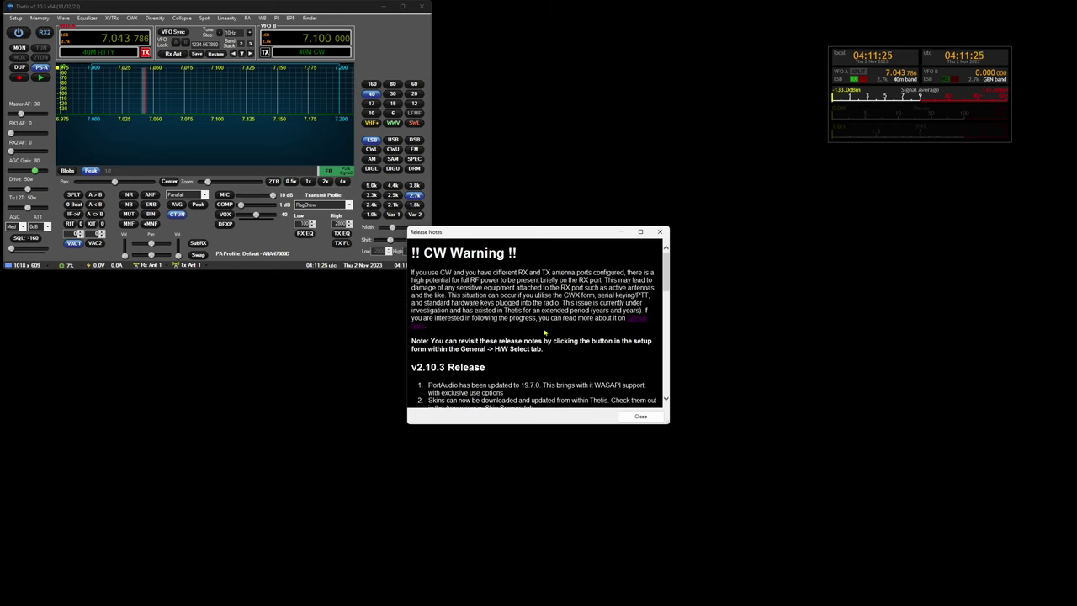
pyautogui.scroll(-8, 545, 334)
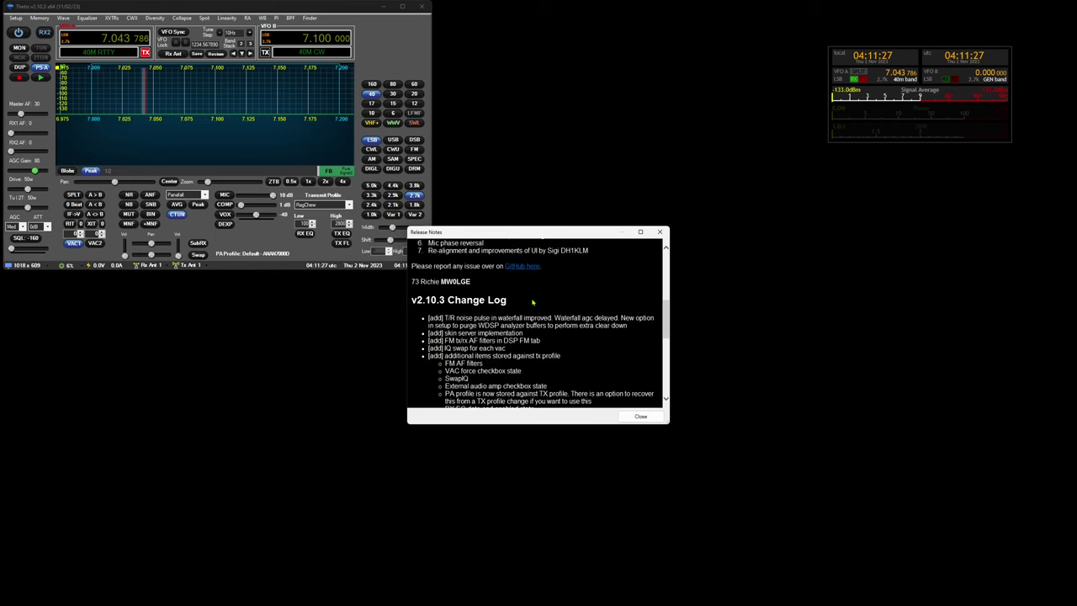
pyautogui.scroll(-4, 533, 302)
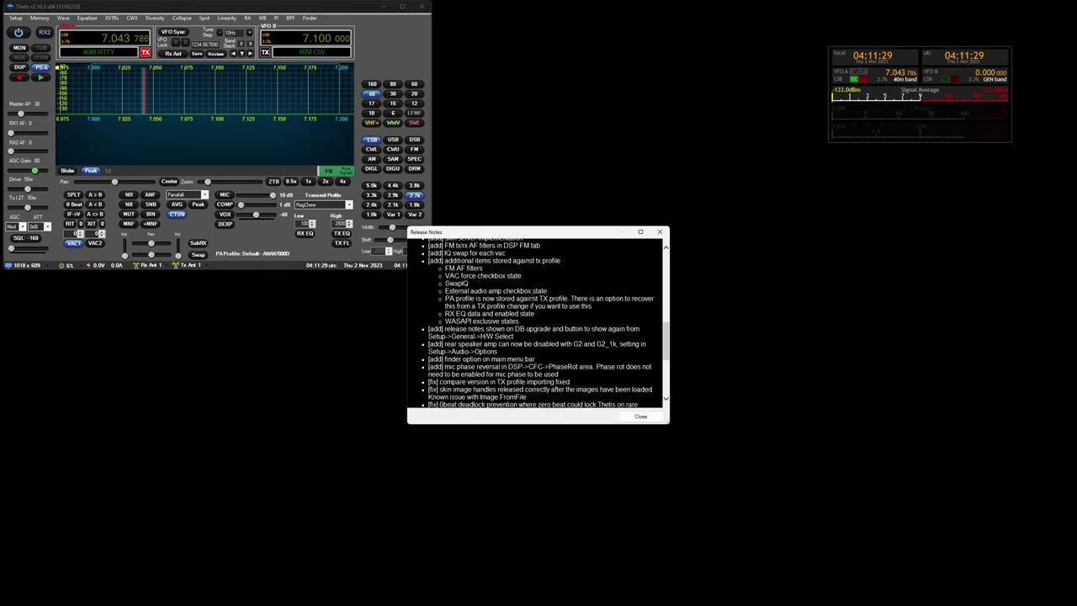
pyautogui.scroll(-3, 532, 297)
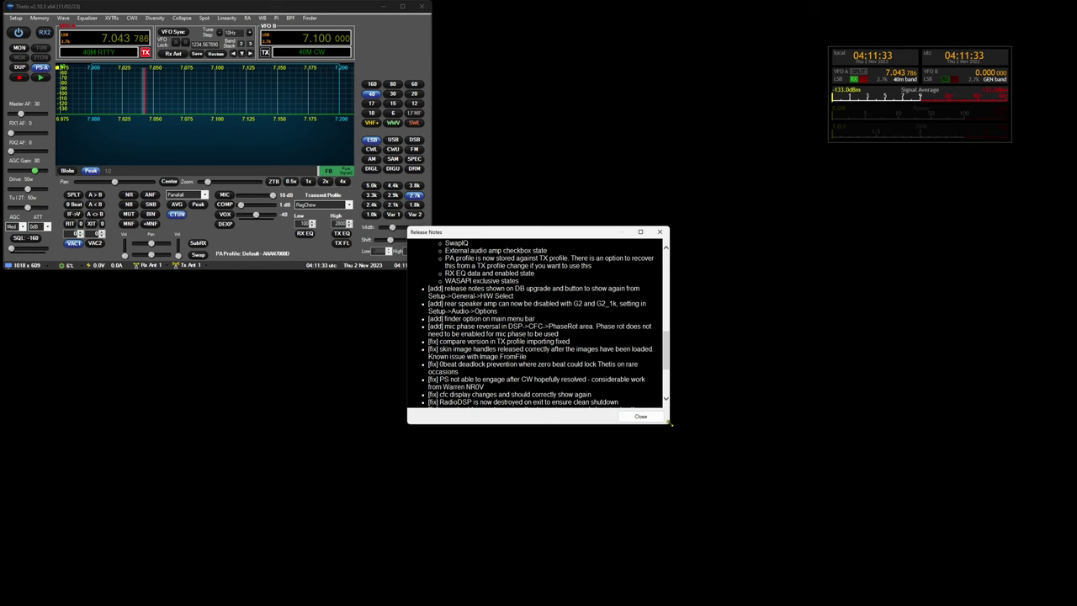
pyautogui.moveTo(668, 422); pyautogui.dragTo(817, 476)
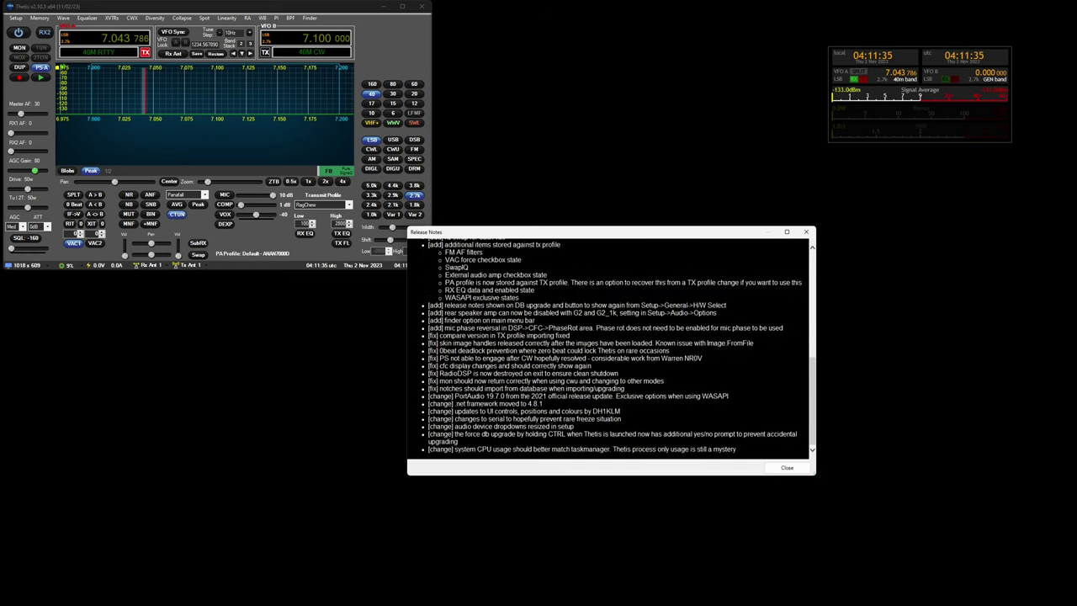
pyautogui.scroll(3, 423, 288)
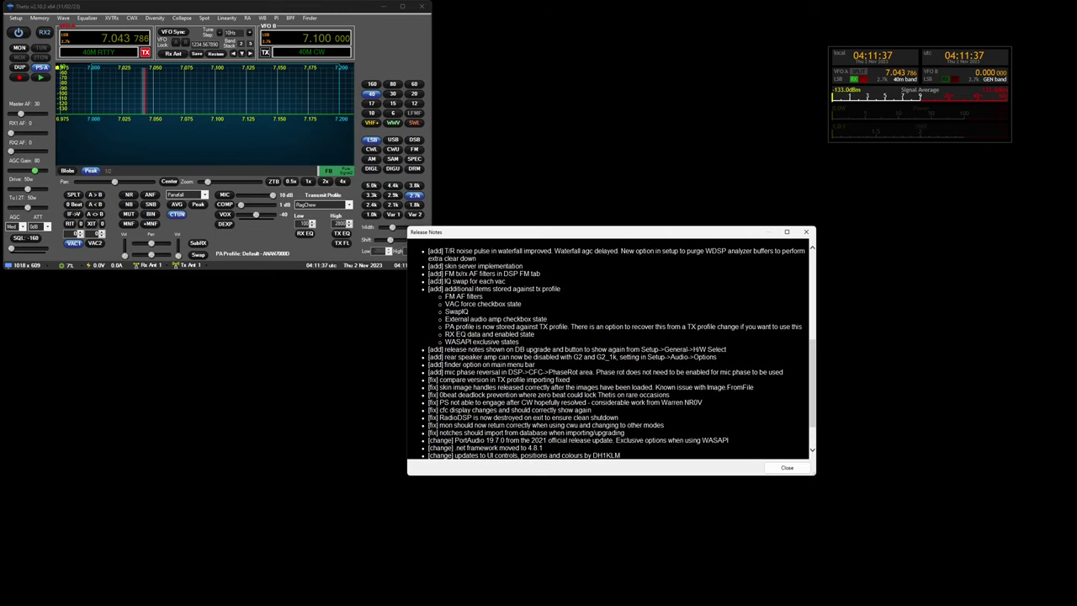
pyautogui.scroll(3, 614, 349)
pyautogui.scroll(-5, 614, 349)
pyautogui.scroll(-1, 461, 384)
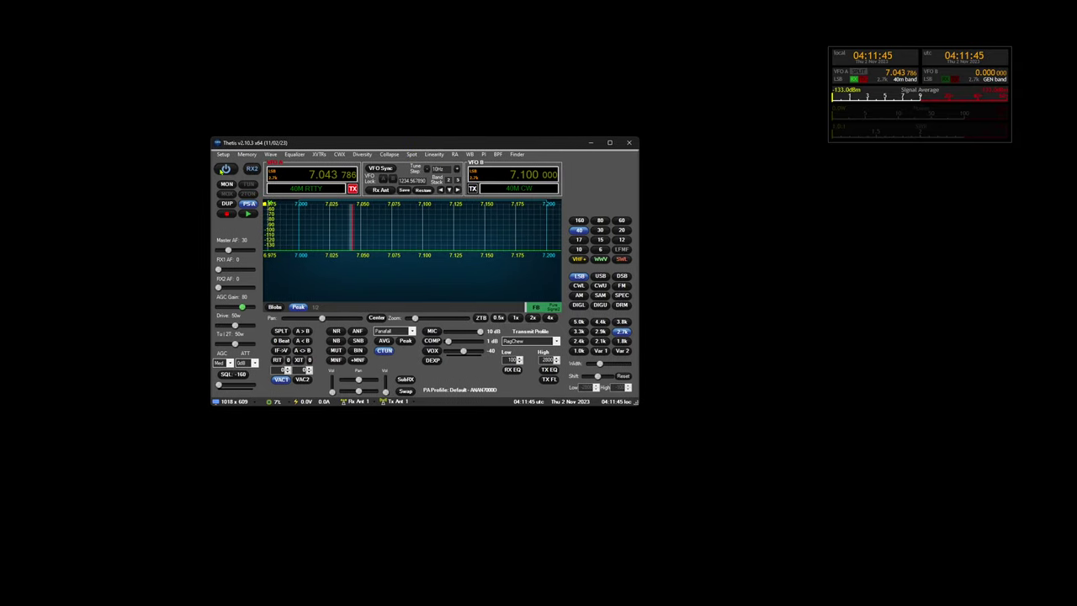
# - Power on the radio and enlarge the main Thetis window
pyautogui.click(223, 169)
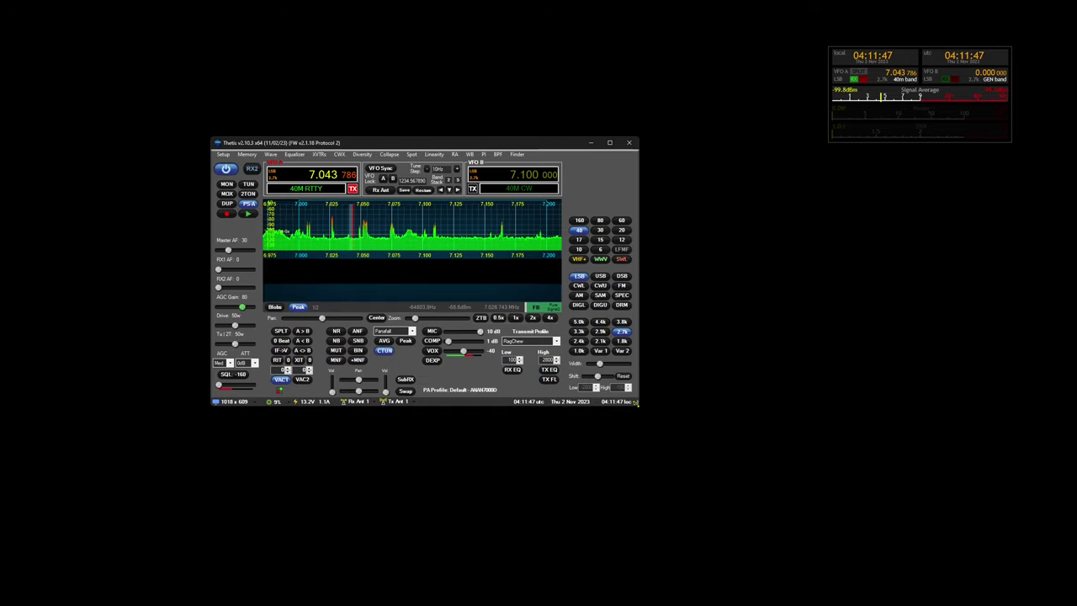
pyautogui.moveTo(637, 404); pyautogui.dragTo(771, 485)
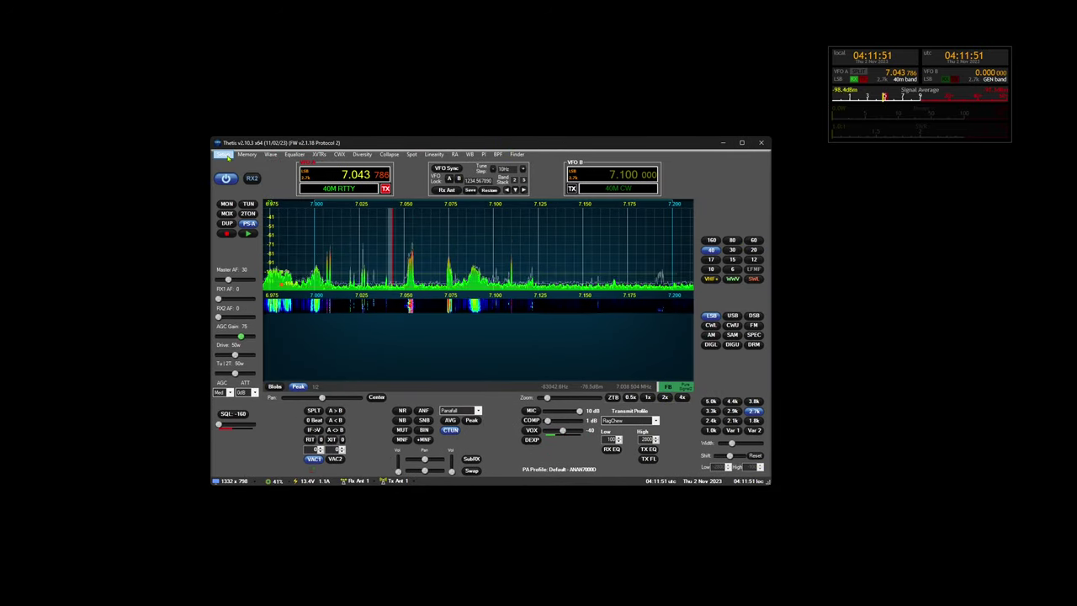
# - Review the VAC 1 audio settings in Setup and close the window
pyautogui.click(223, 154)
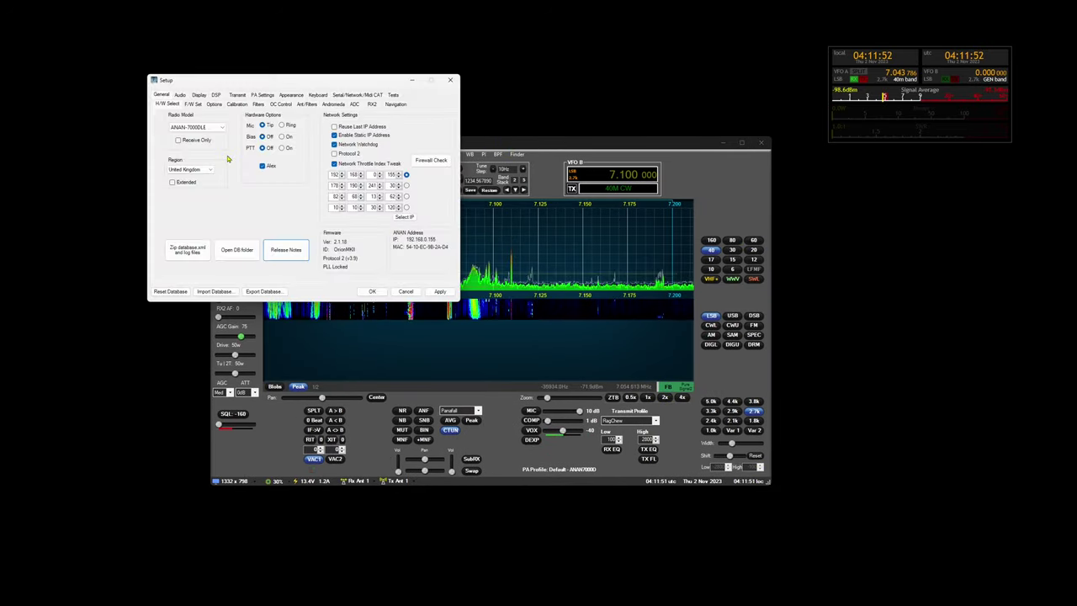
pyautogui.click(186, 96)
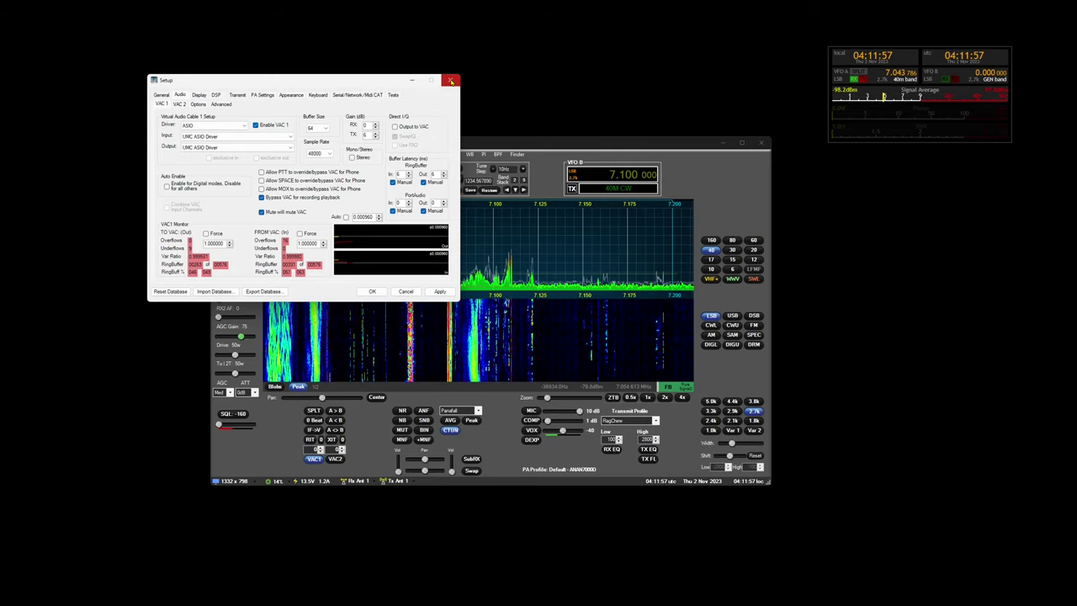
pyautogui.click(452, 80)
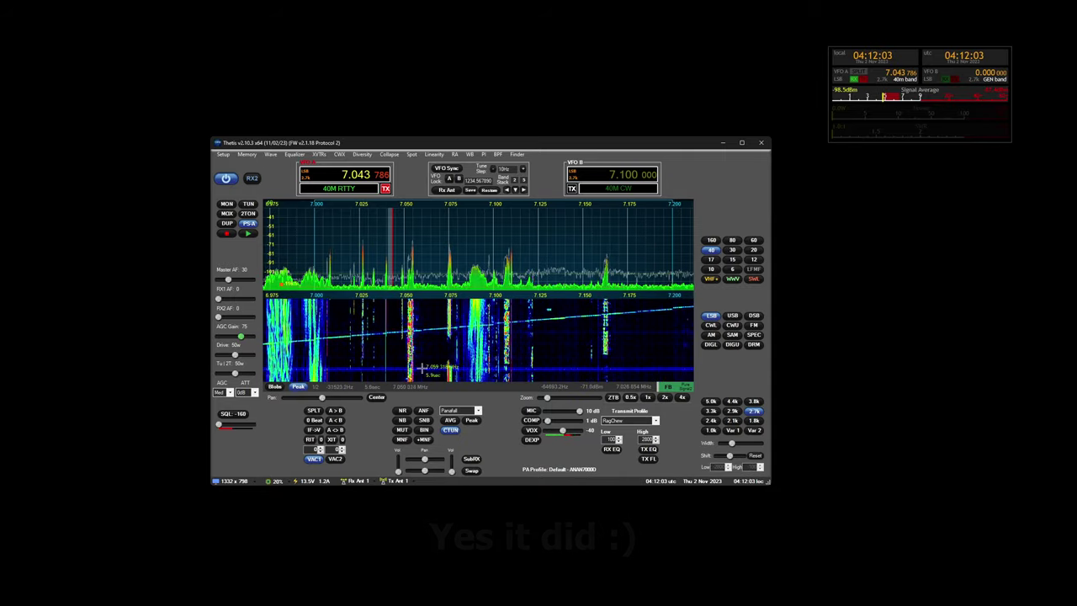
# - Open the Finder and place its window so that the VFO controls stay uncovered
pyautogui.click(517, 154)
pyautogui.moveTo(399, 200); pyautogui.dragTo(197, 90)
pyautogui.click(271, 87)
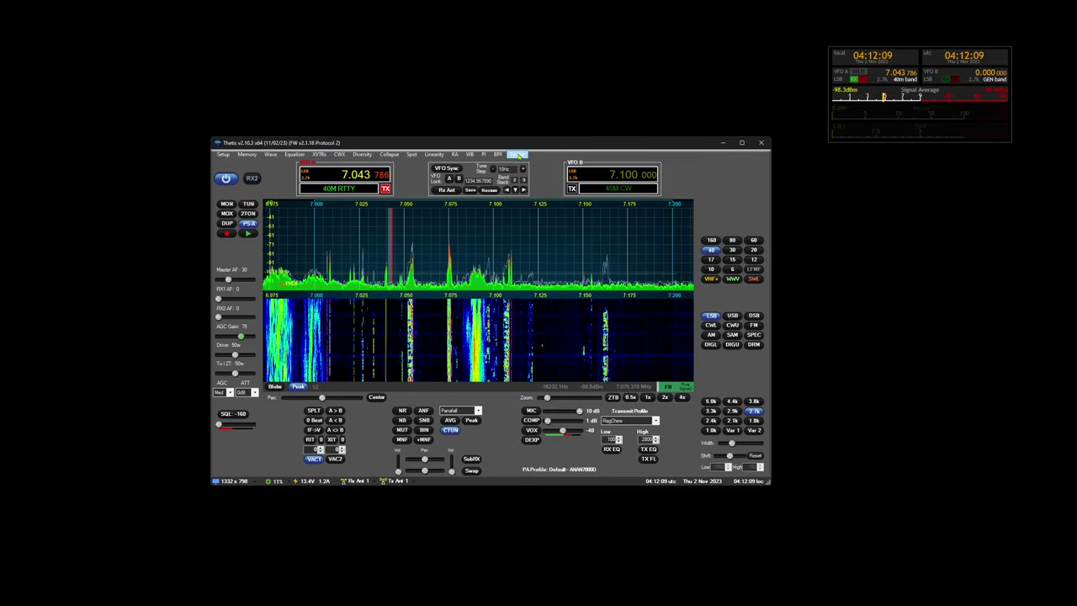
pyautogui.click(516, 154)
pyautogui.moveTo(272, 219); pyautogui.dragTo(315, 216)
pyautogui.moveTo(226, 92); pyautogui.dragTo(203, 146)
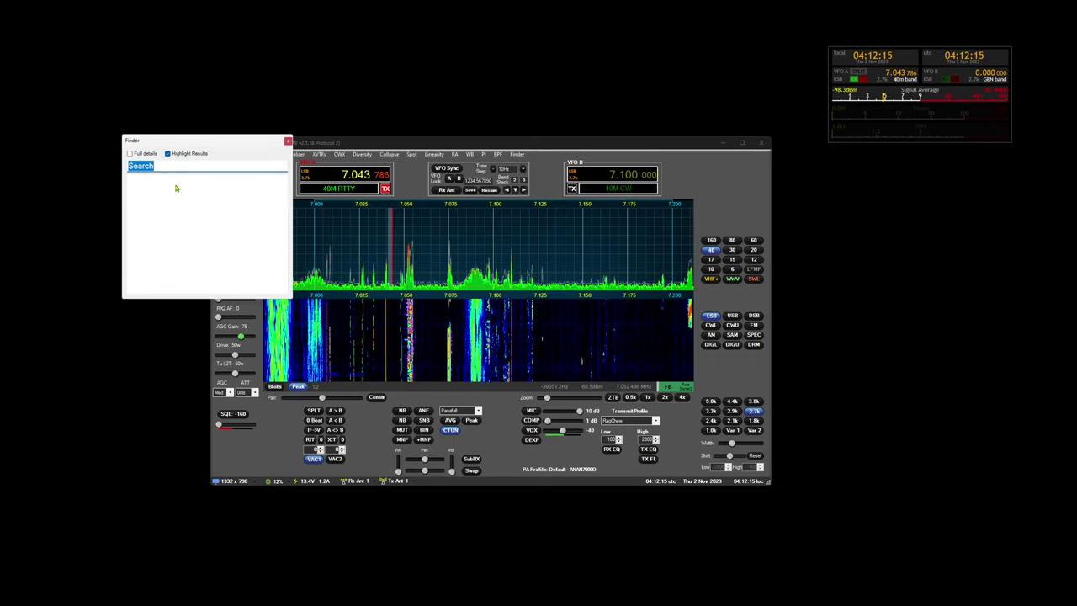
# - Search the Finder for "vfo sync" and select the VFOSyncLabel result
pyautogui.write('vfo')
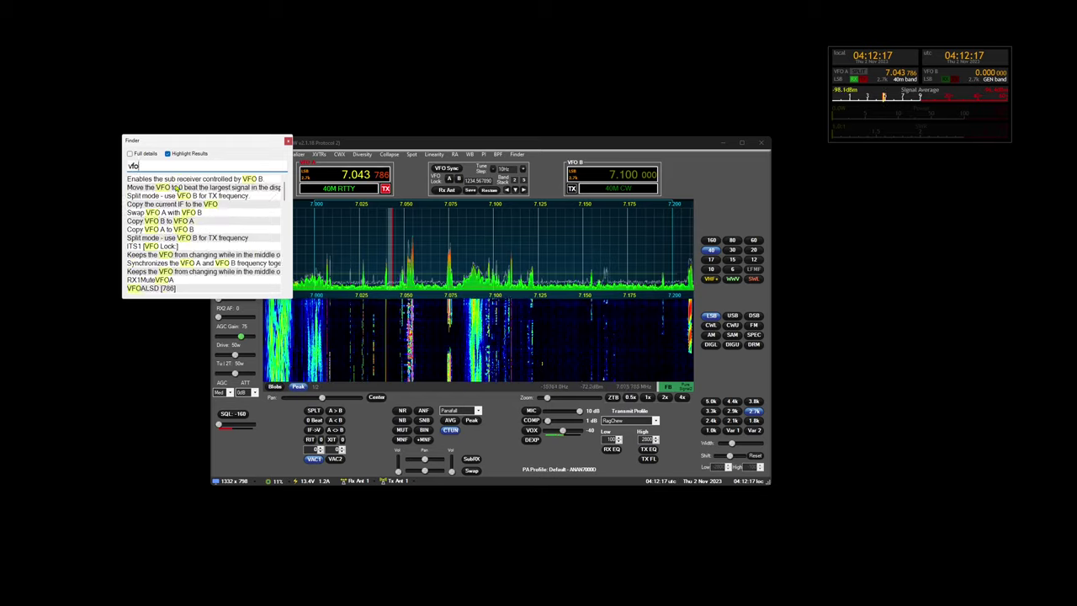
pyautogui.write(' sync')
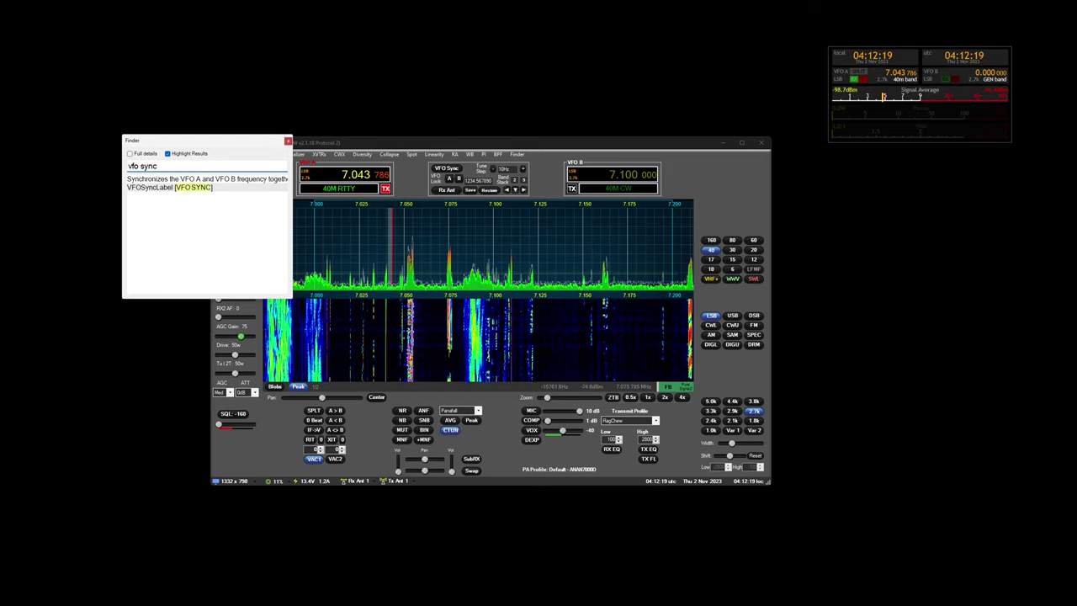
pyautogui.click(204, 188)
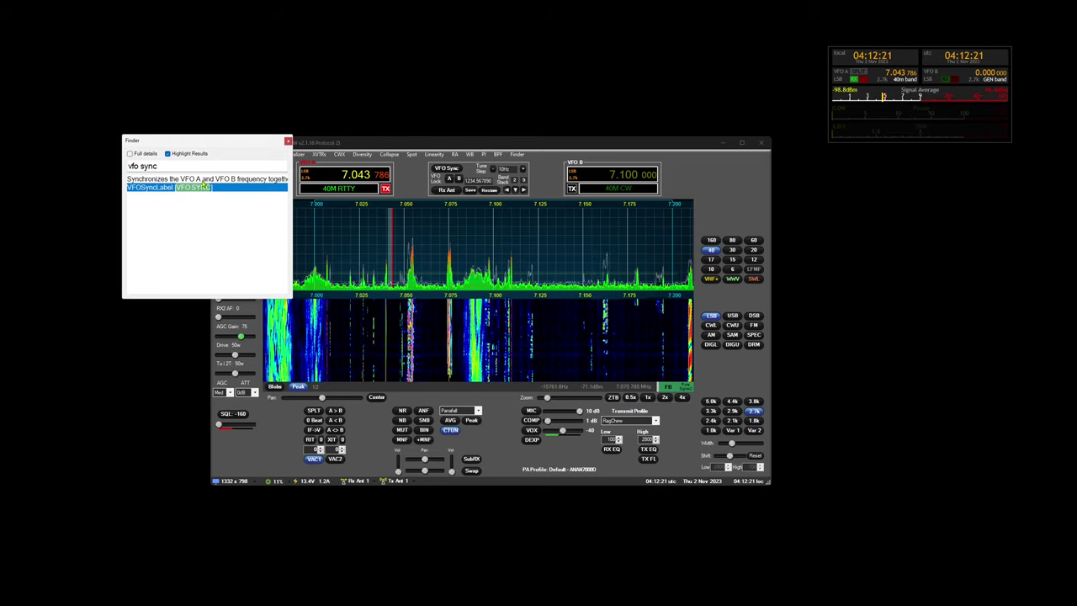
# - Alternate between the two "vfo sync" results in the Finder to compare the controls they highlight
pyautogui.click(203, 180)
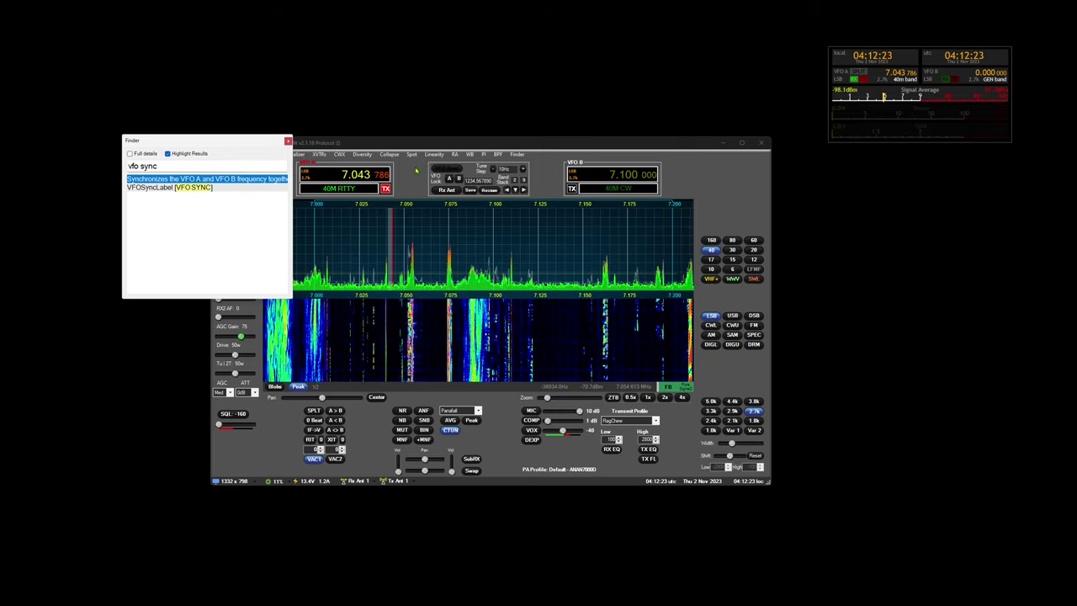
pyautogui.click(241, 190)
pyautogui.click(243, 181)
pyautogui.click(222, 187)
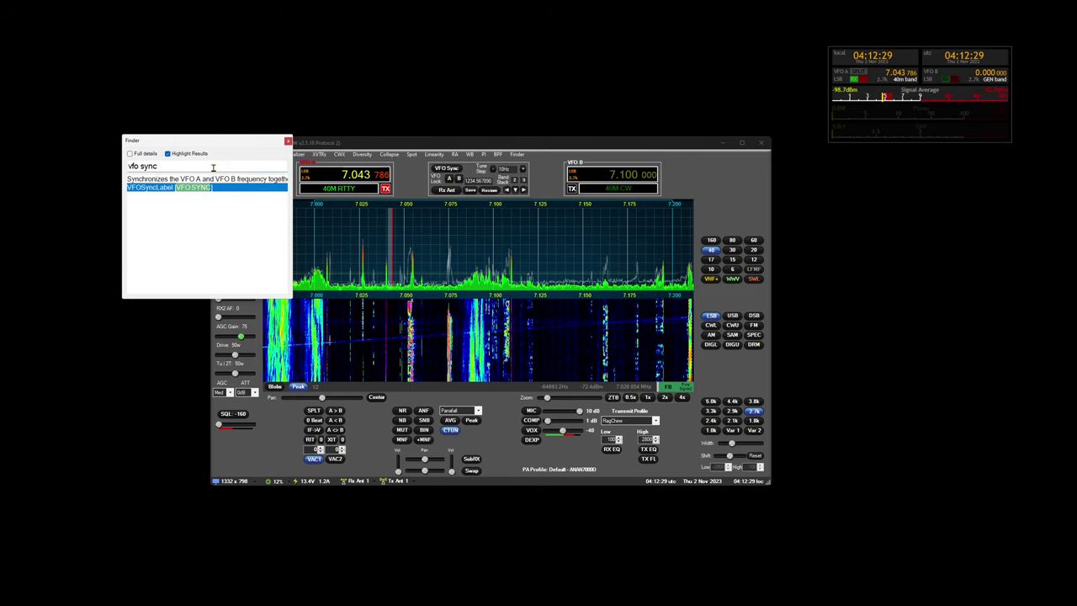
# - Search the Finder for "mox", move its window clear of the transmit controls, and select the "Receive Display on MOX" result
pyautogui.click(216, 167)
pyautogui.hotkey('ctrl', 'a')
pyautogui.write('mox')
pyautogui.moveTo(188, 146); pyautogui.dragTo(147, 329)
pyautogui.click(181, 218)
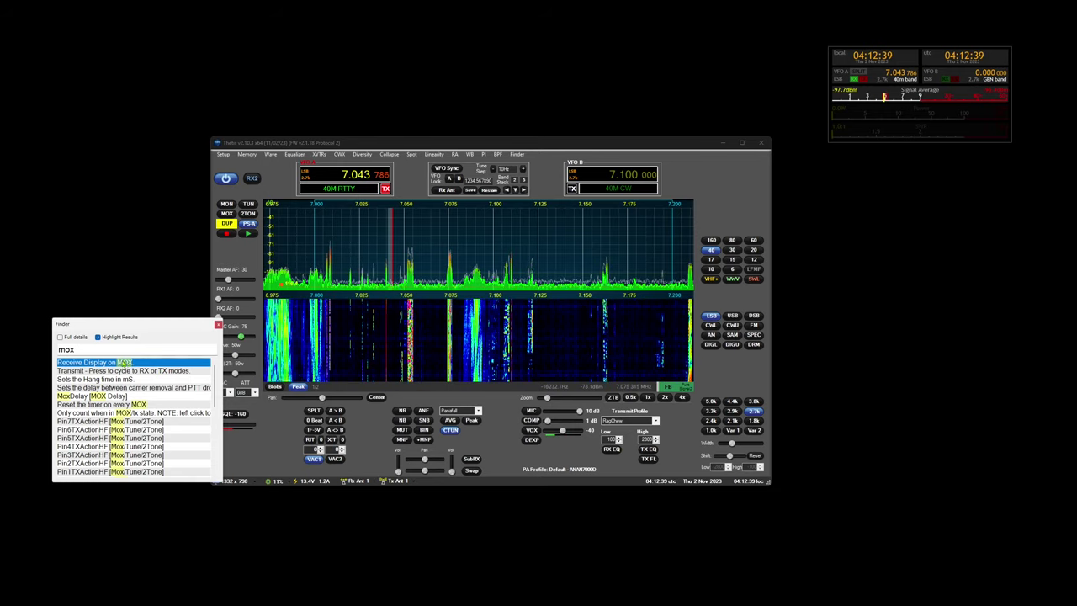
# - Show full details in the Finder and select the chkMOX transmit result
pyautogui.click(69, 338)
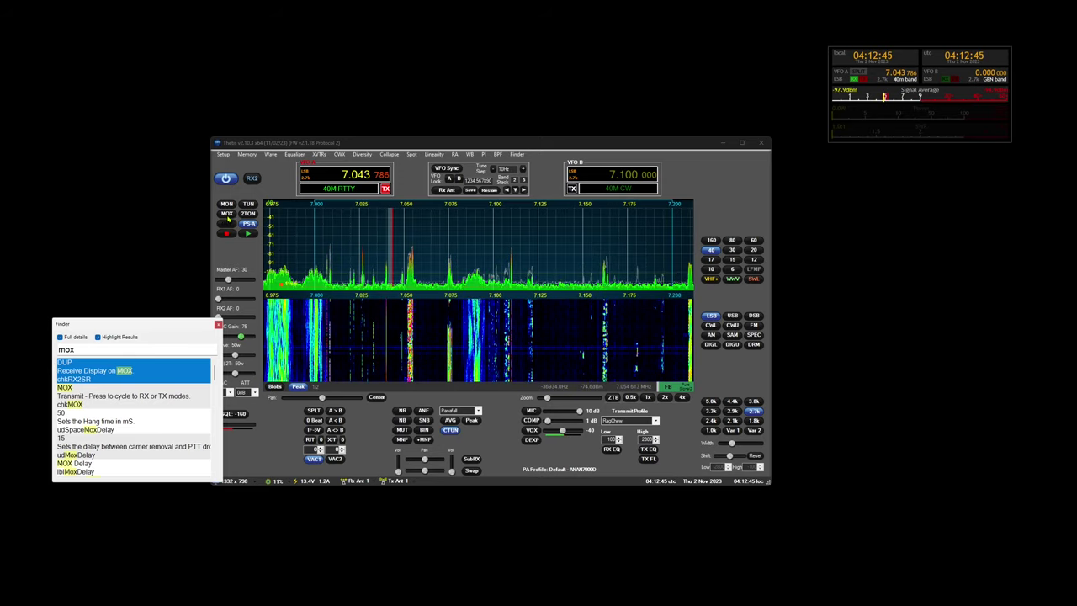
pyautogui.click(293, 143)
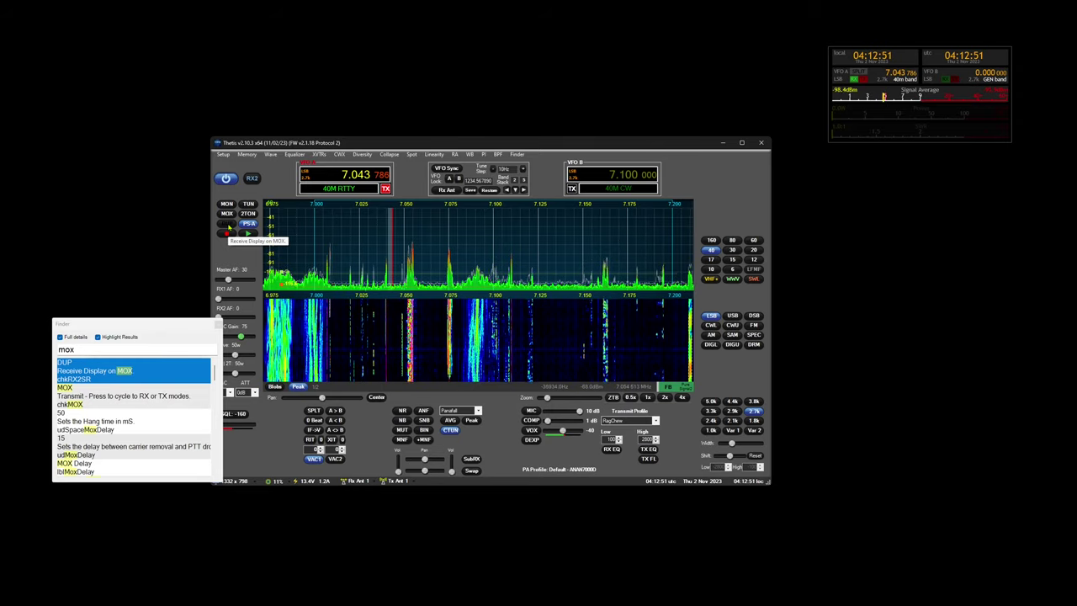
pyautogui.click(100, 398)
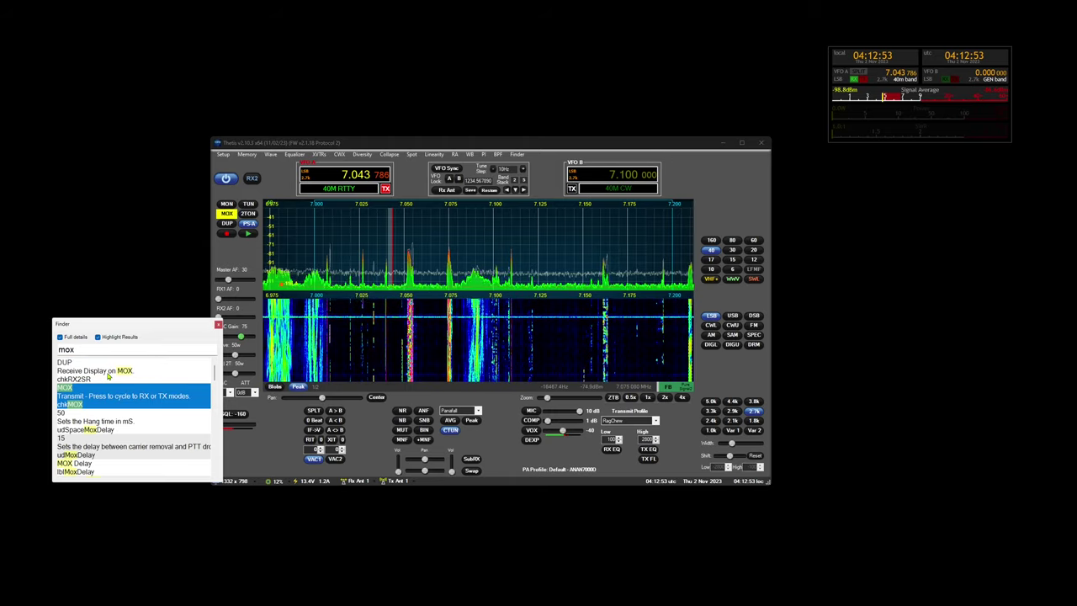
# - Toggle full details until they are off, reposition the Finder, and switch result highlighting off and back on
pyautogui.click(61, 338)
pyautogui.click(61, 337)
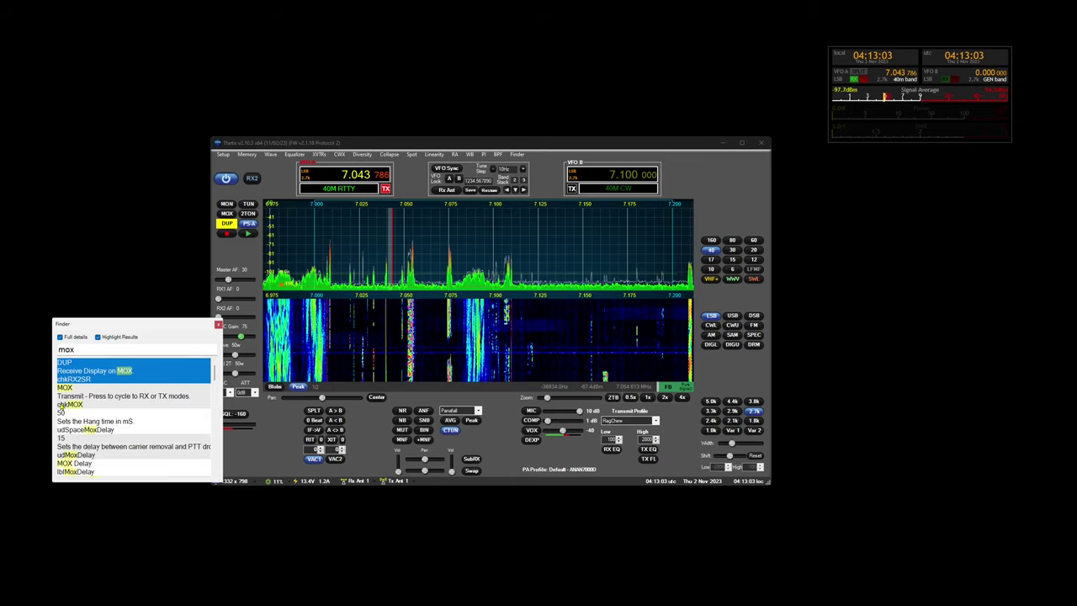
pyautogui.click(70, 338)
pyautogui.moveTo(128, 325); pyautogui.dragTo(190, 266)
pyautogui.click(187, 282)
pyautogui.click(187, 282)
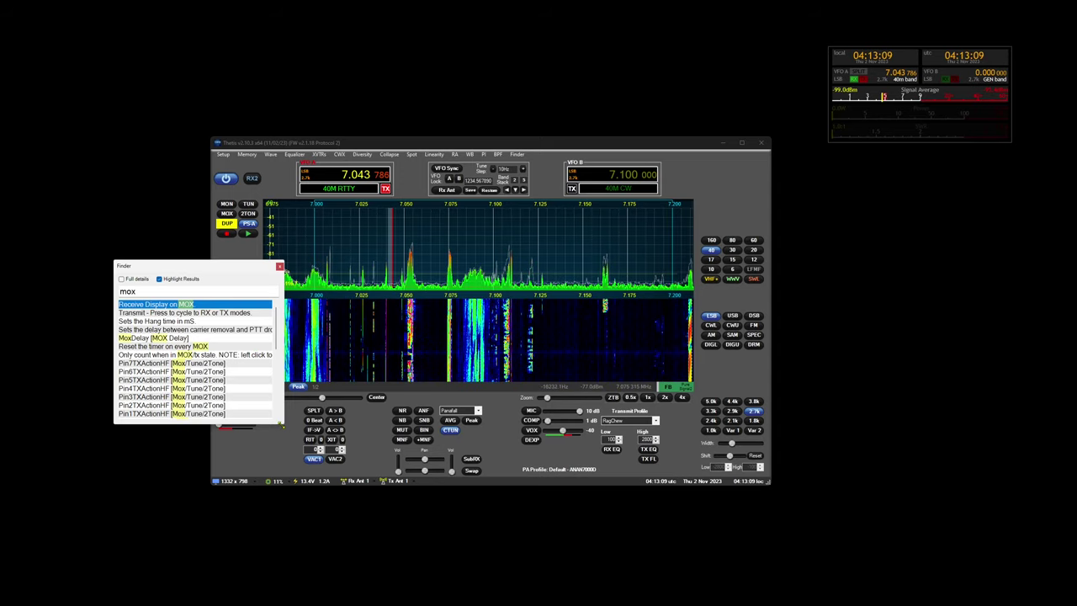
# - Search the Finder for "vac1" and select the "Enable VAC1" result
pyautogui.doubleClick(150, 291)
pyautogui.write('va')
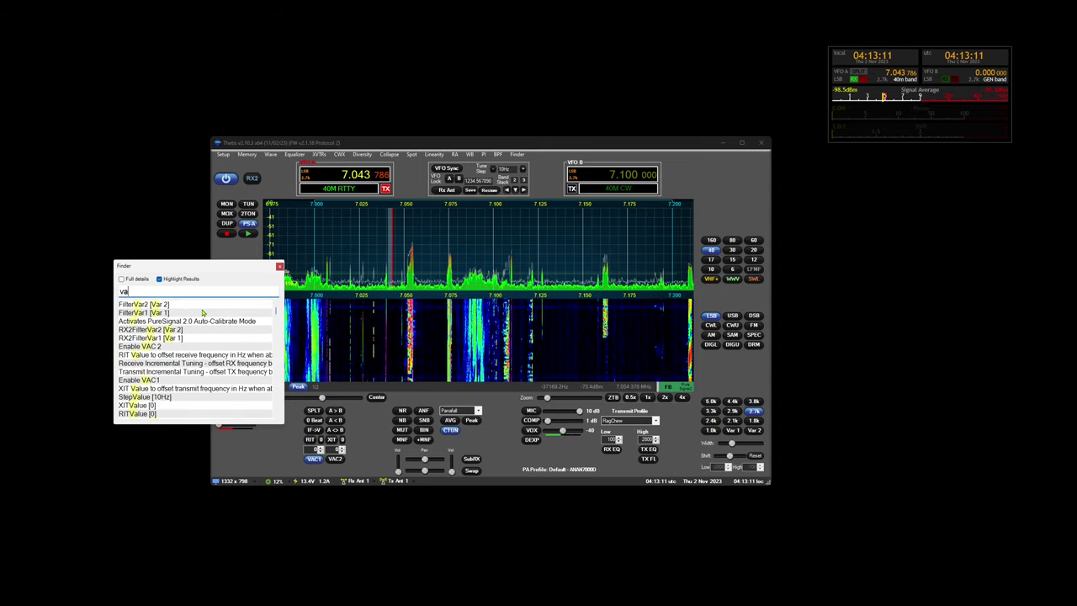
pyautogui.write('c1')
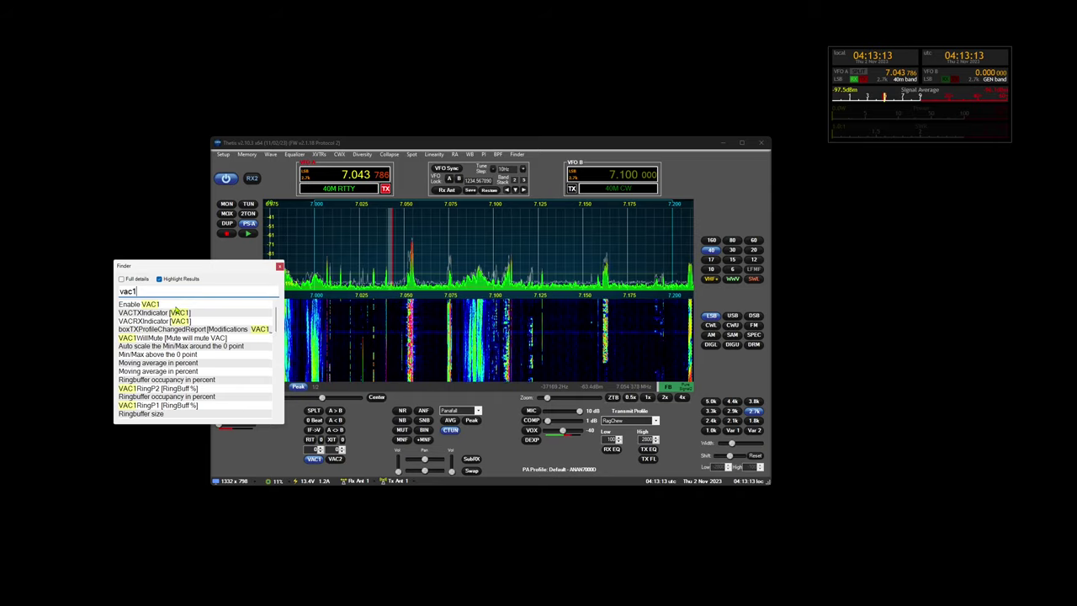
pyautogui.click(176, 305)
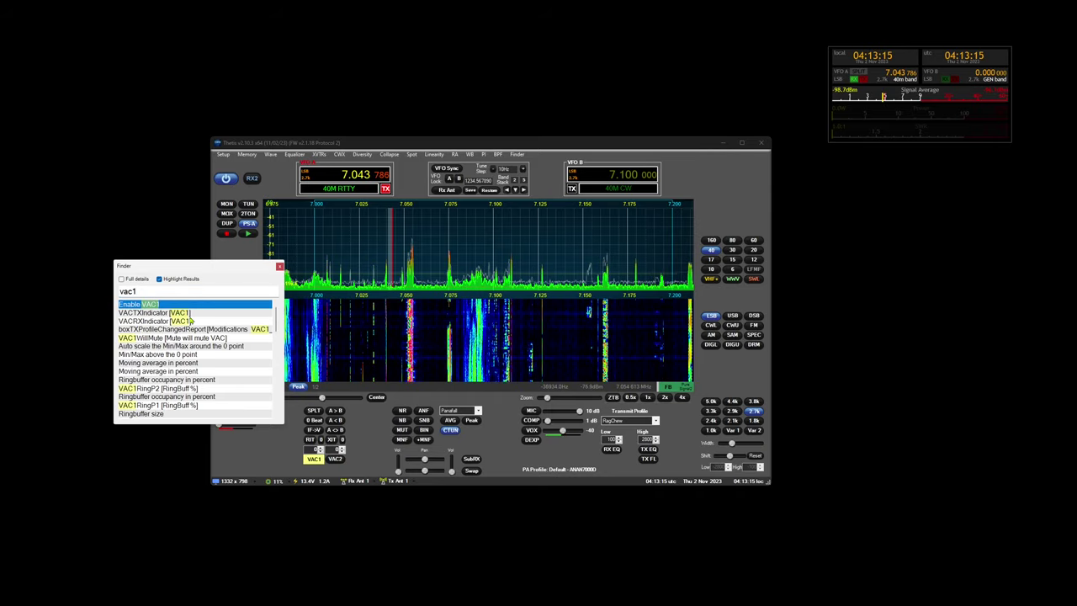
# - Check the VACTXIndicator, VACRXIndicator and TX profile changed report results, moving the Finder off the main controls
pyautogui.click(191, 313)
pyautogui.moveTo(189, 271); pyautogui.dragTo(131, 248)
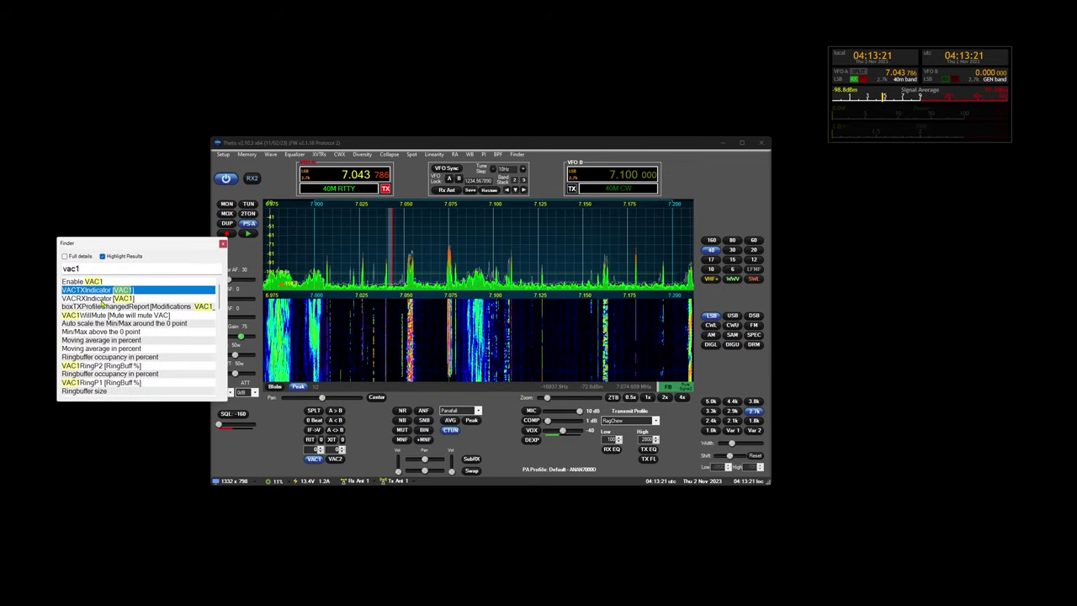
pyautogui.click(102, 300)
pyautogui.click(118, 291)
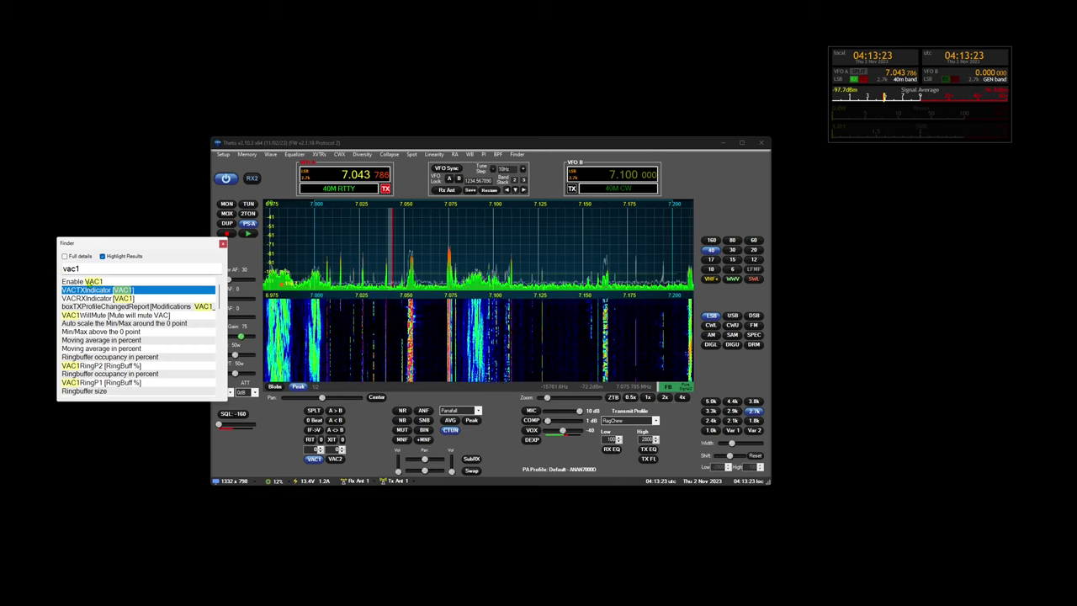
pyautogui.click(98, 308)
# - Move the Finder below the Setup area and step through the VAC1 results from VAC1WillMute to the ring buffer entries
pyautogui.moveTo(121, 250); pyautogui.dragTo(136, 366)
pyautogui.click(130, 431)
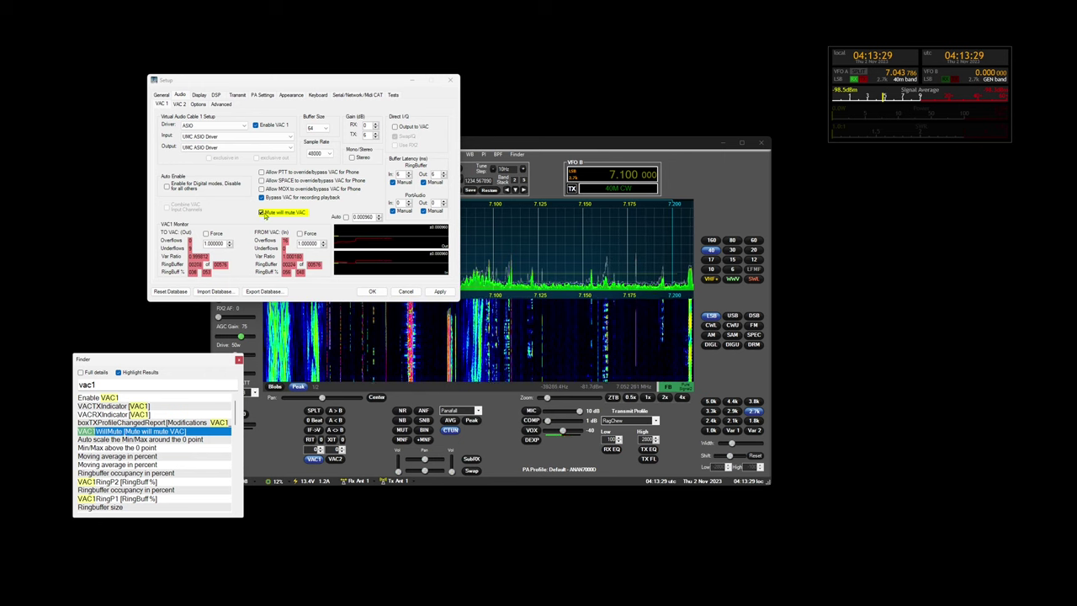
pyautogui.click(163, 439)
pyautogui.click(160, 457)
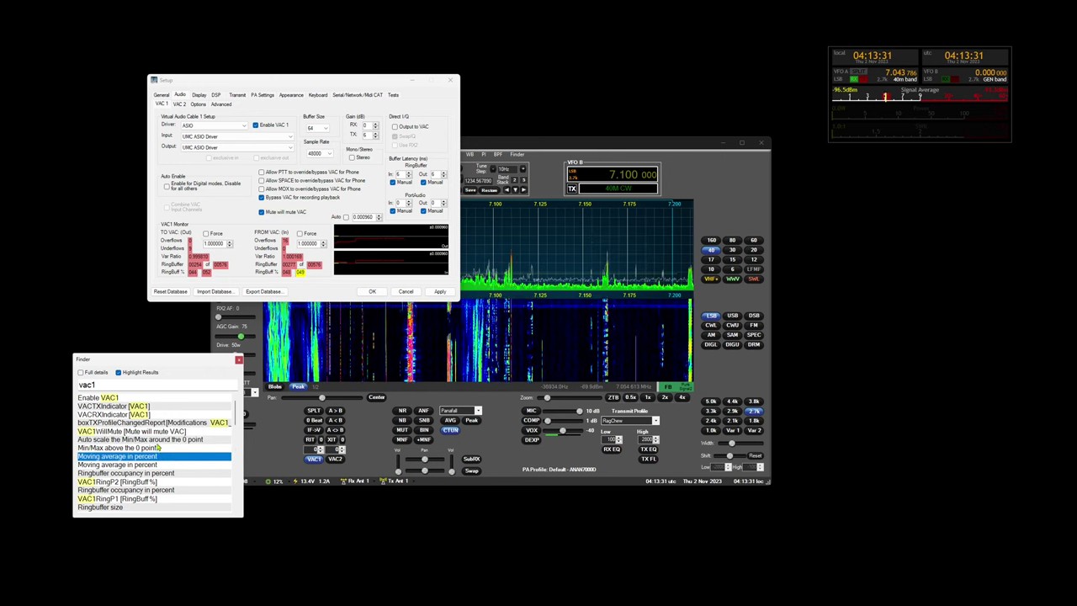
pyautogui.click(159, 440)
pyautogui.click(157, 448)
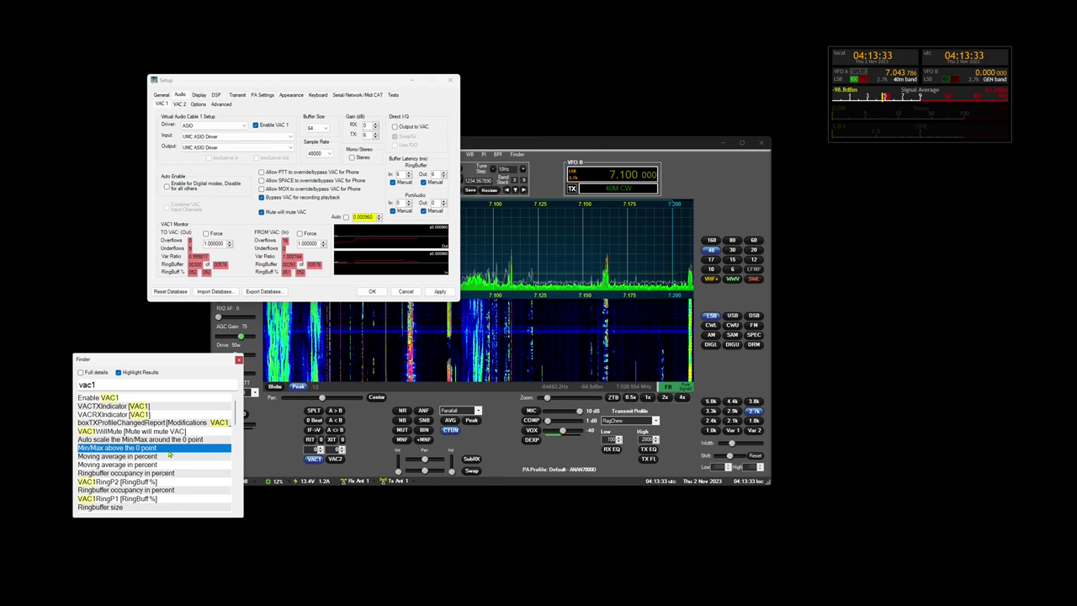
pyautogui.click(168, 456)
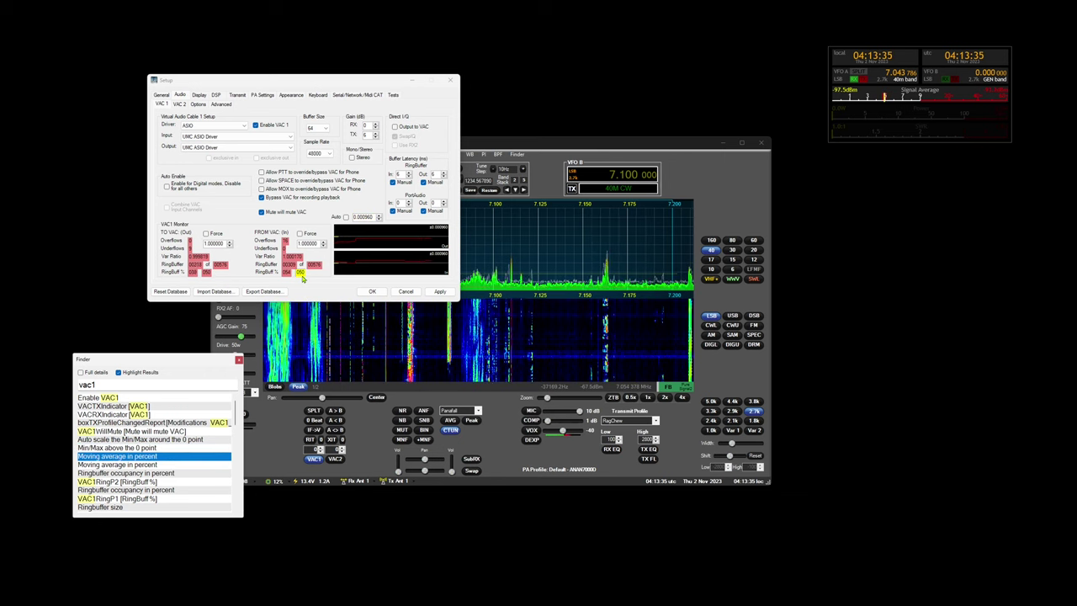
pyautogui.click(149, 465)
pyautogui.click(148, 481)
pyautogui.click(146, 490)
# - Step through the remaining "vac1" results further down the Finder list to locate their controls in Setup
pyautogui.scroll(-4, 145, 471)
pyautogui.click(138, 432)
pyautogui.click(139, 439)
pyautogui.click(138, 466)
pyautogui.click(141, 482)
pyautogui.scroll(-2, 148, 446)
pyautogui.scroll(-3, 149, 453)
pyautogui.click(145, 466)
pyautogui.click(151, 441)
pyautogui.scroll(-10, 154, 447)
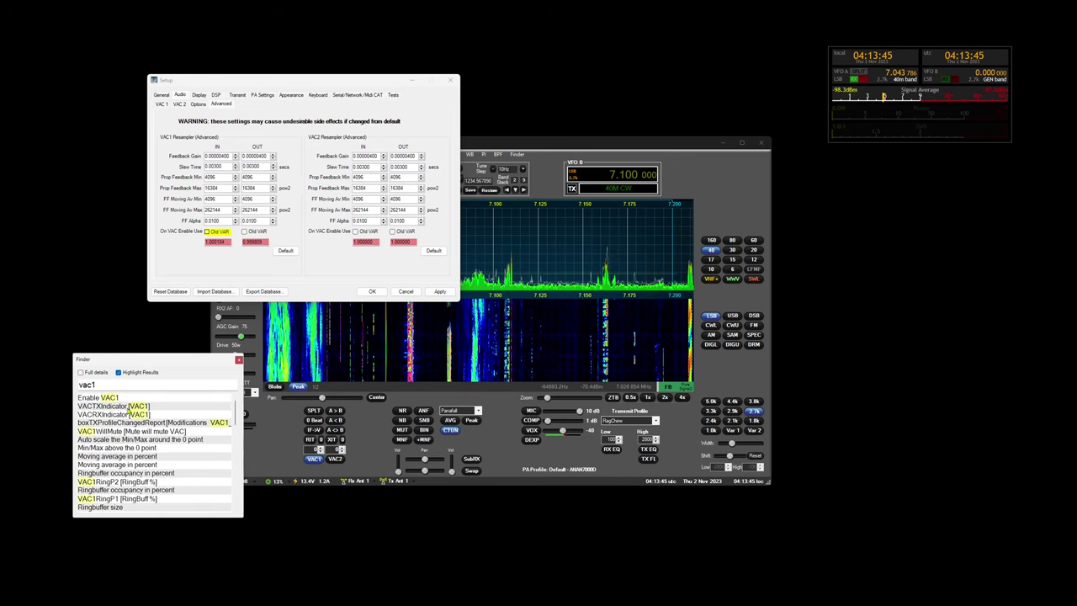
# - Select the VACTXIndicator result and switch the Finder's full details on and back off
pyautogui.click(128, 407)
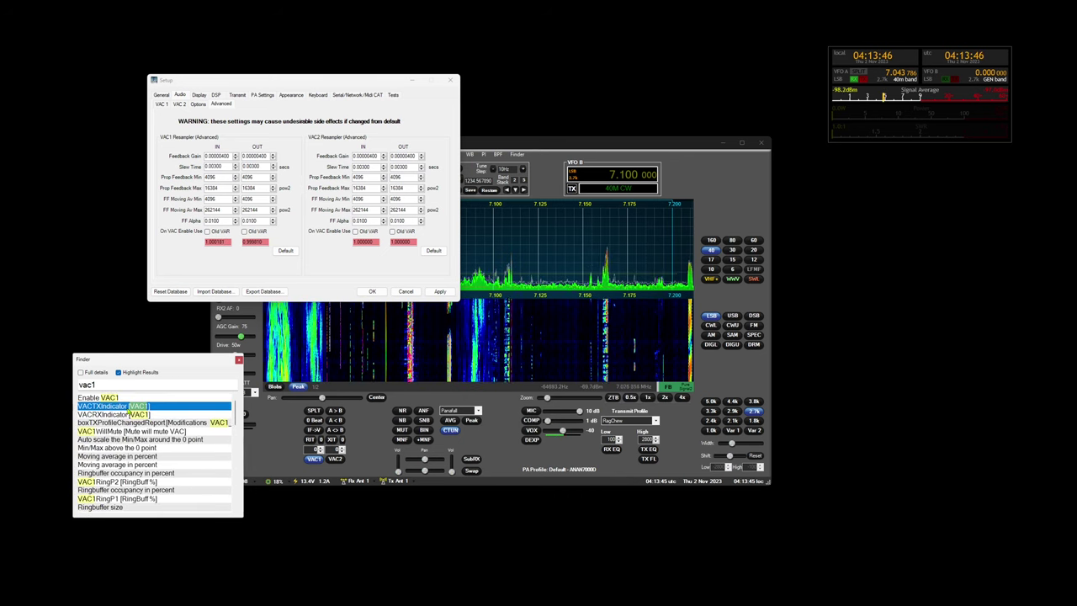
pyautogui.click(96, 374)
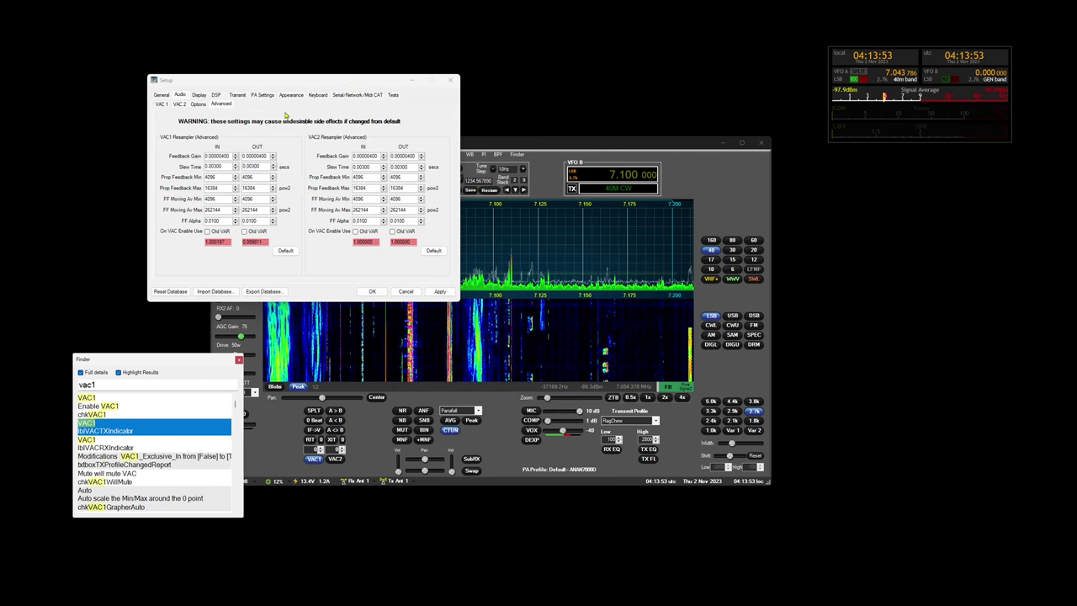
pyautogui.click(82, 373)
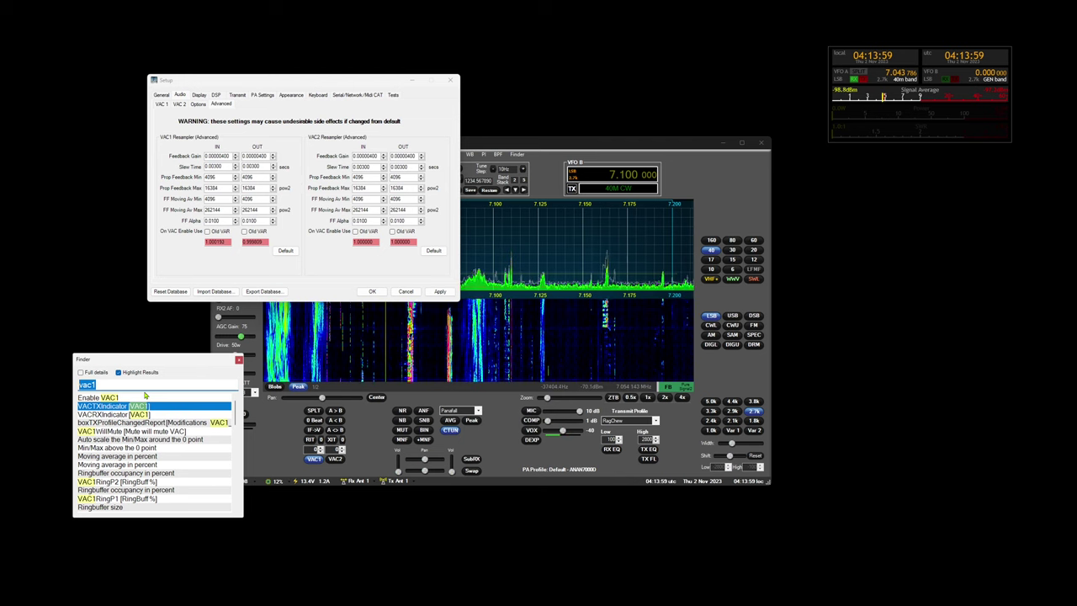
# - Search the Finder for "transmit prof" and check the first four results, down to ITS7 [Transmit Profile]
pyautogui.write('tr')
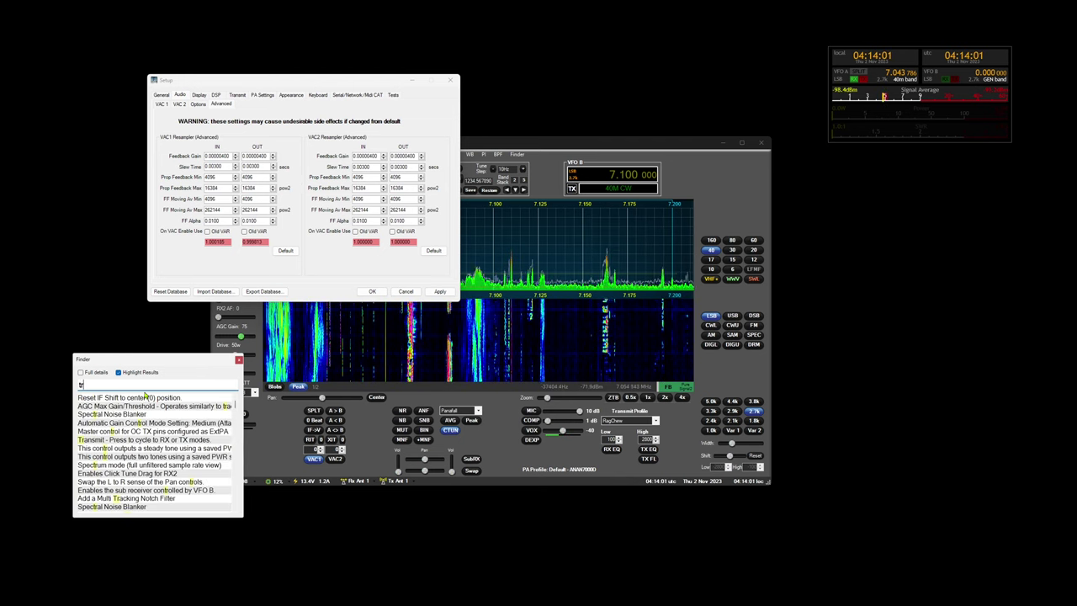
pyautogui.write('ansmit')
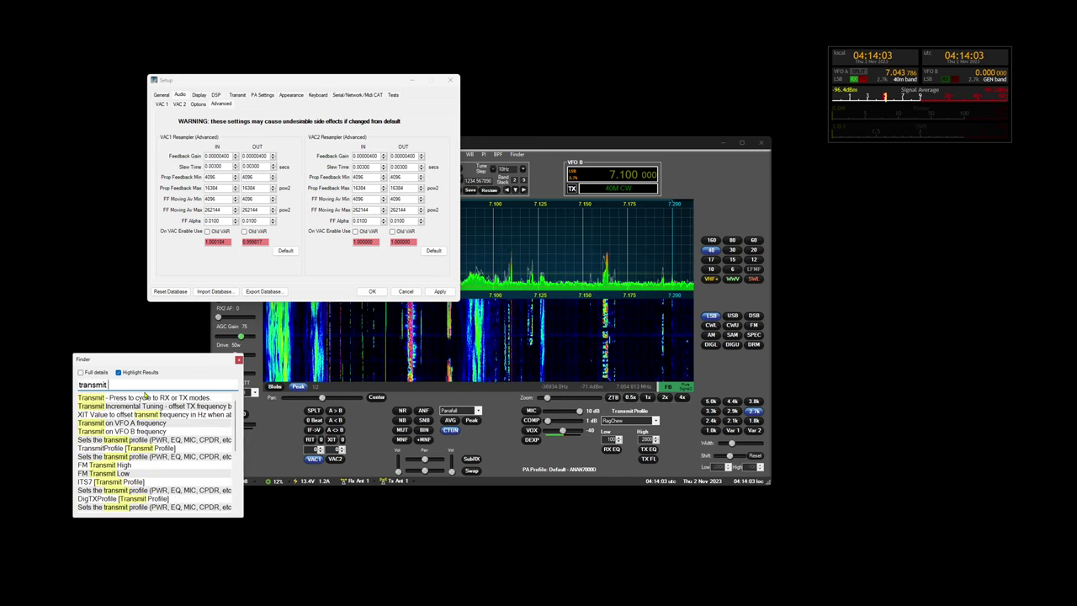
pyautogui.write(' prof')
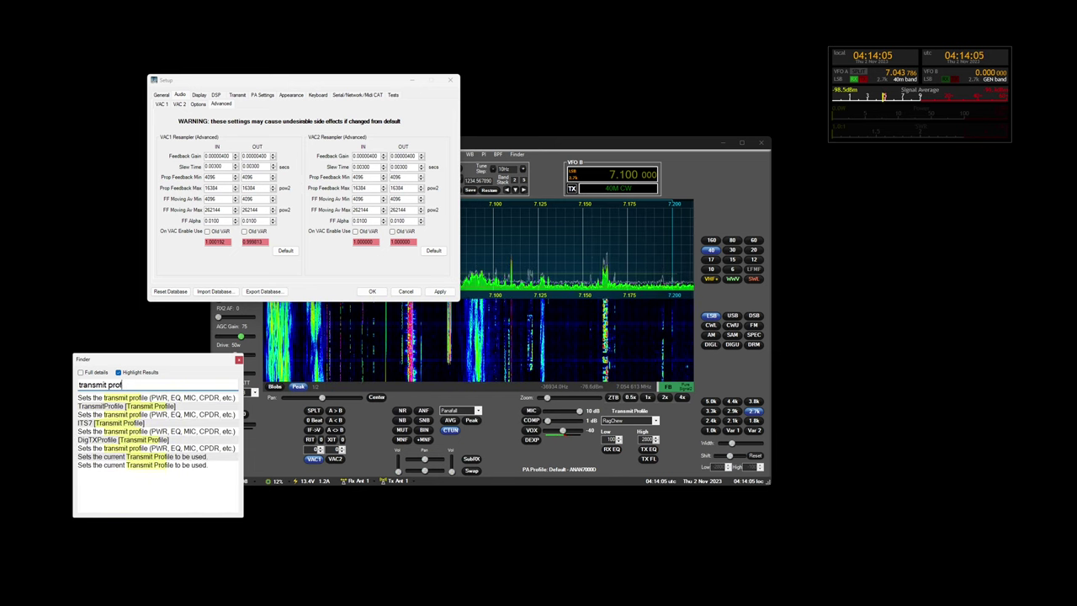
pyautogui.click(195, 398)
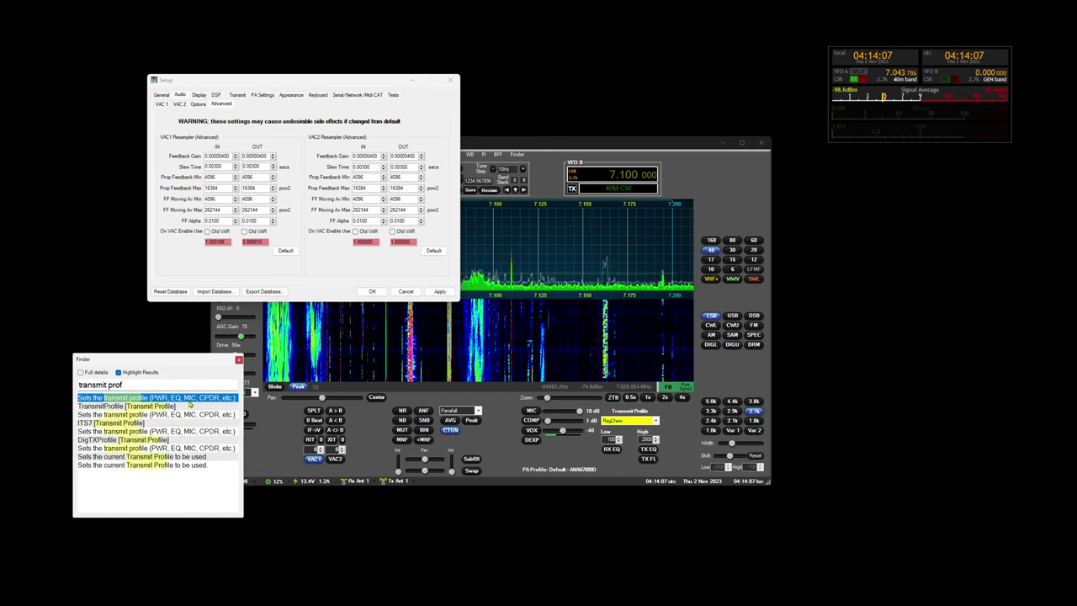
pyautogui.click(176, 407)
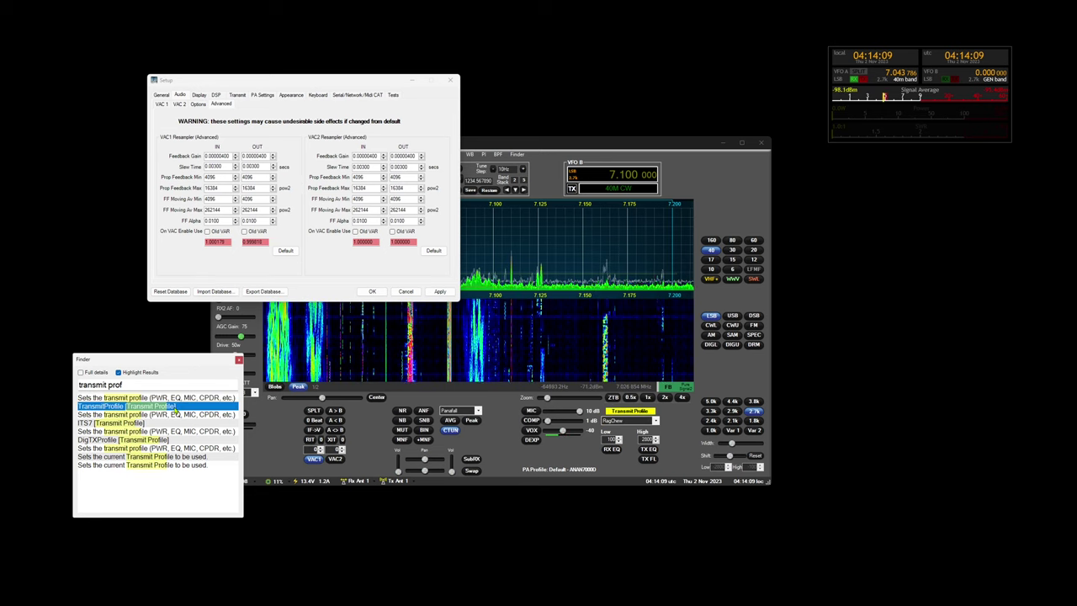
pyautogui.click(176, 414)
pyautogui.click(177, 422)
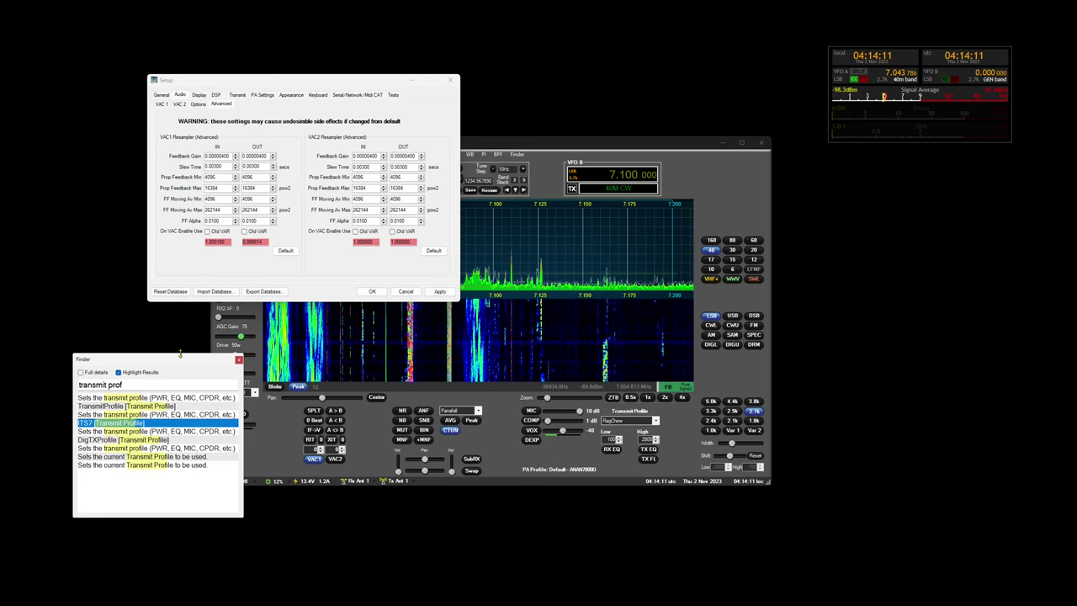
# - Rearrange the Finder and main Thetis windows so that Setup stays uncovered, and toggle full details on and off
pyautogui.moveTo(179, 355); pyautogui.dragTo(127, 401)
pyautogui.moveTo(553, 139); pyautogui.dragTo(553, 162)
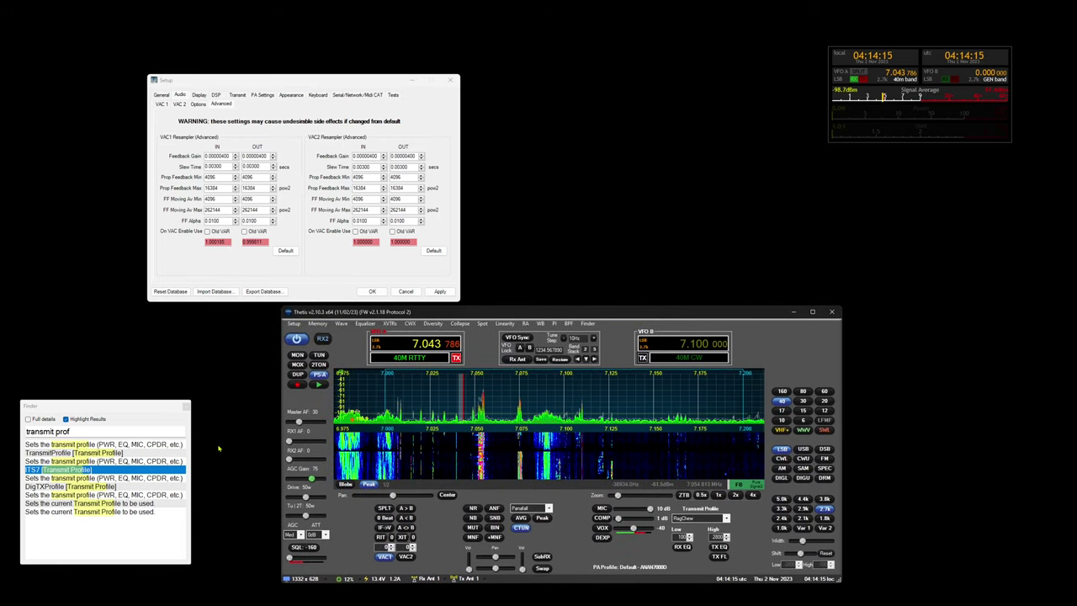
pyautogui.click(41, 423)
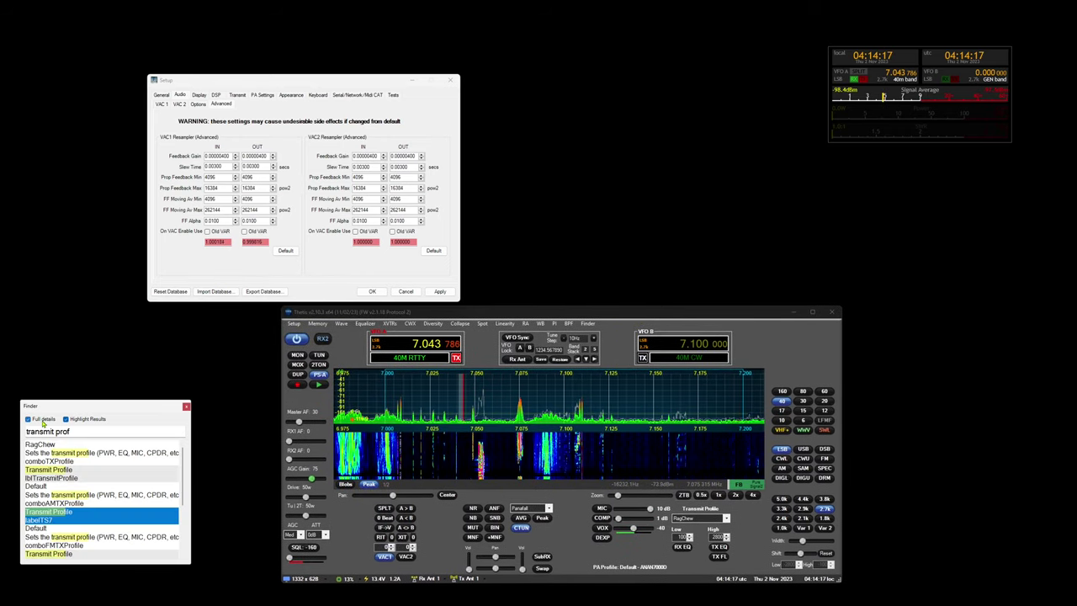
pyautogui.click(43, 420)
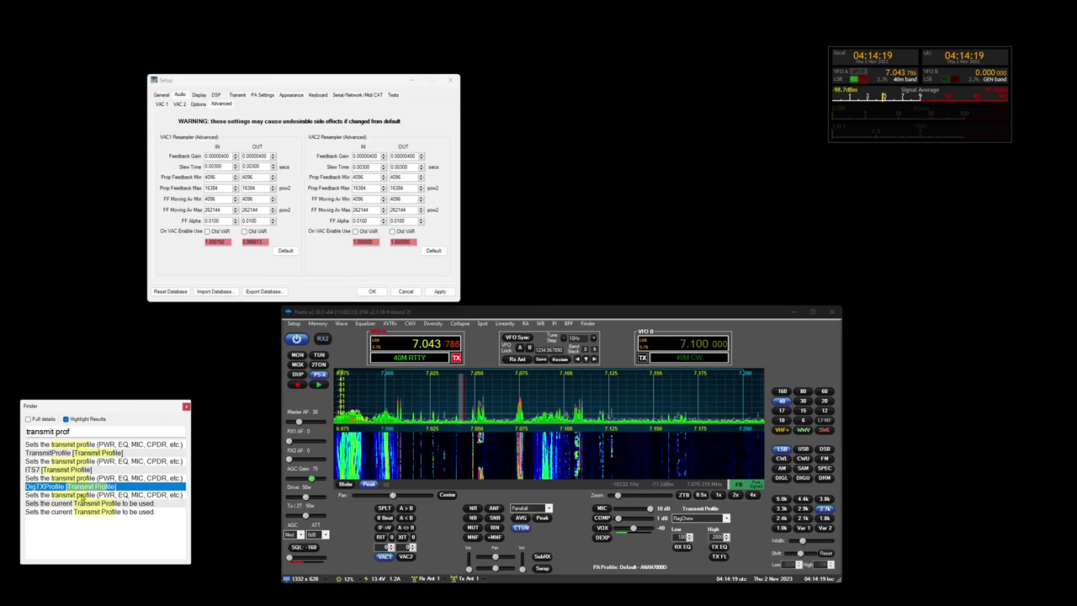
# - Step down and back up through the lower "transmit prof" results to locate their controls in Setup
pyautogui.click(82, 496)
pyautogui.click(83, 504)
pyautogui.click(84, 511)
pyautogui.click(84, 502)
pyautogui.click(84, 494)
pyautogui.click(84, 486)
pyautogui.click(85, 478)
pyautogui.click(86, 469)
# - Turn on full details, search the Finder for "equali", and select the 10-Band Equalizer result
pyautogui.click(52, 421)
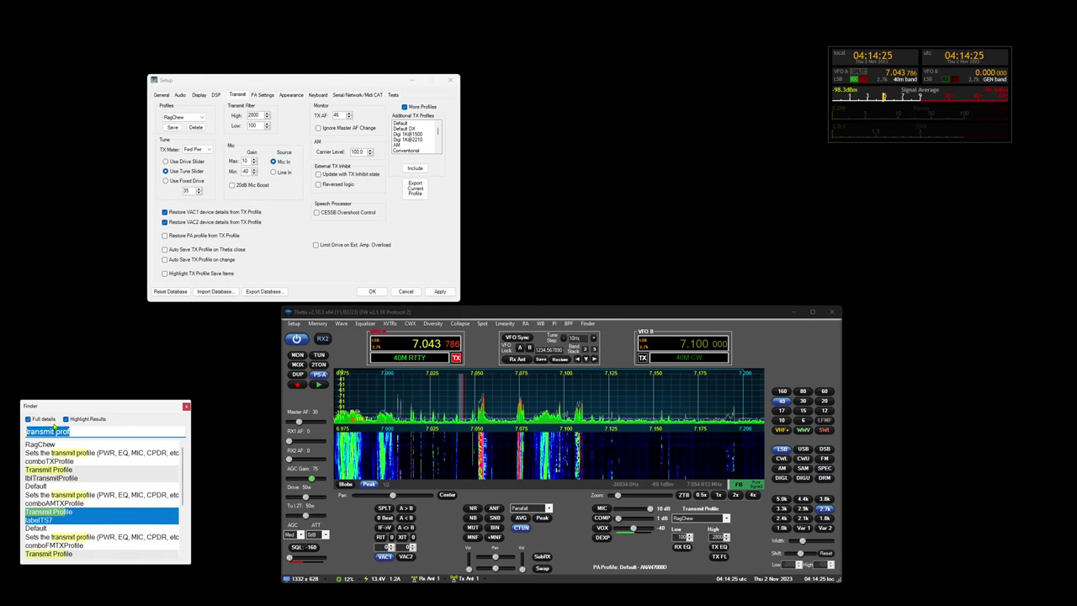
pyautogui.write('eq')
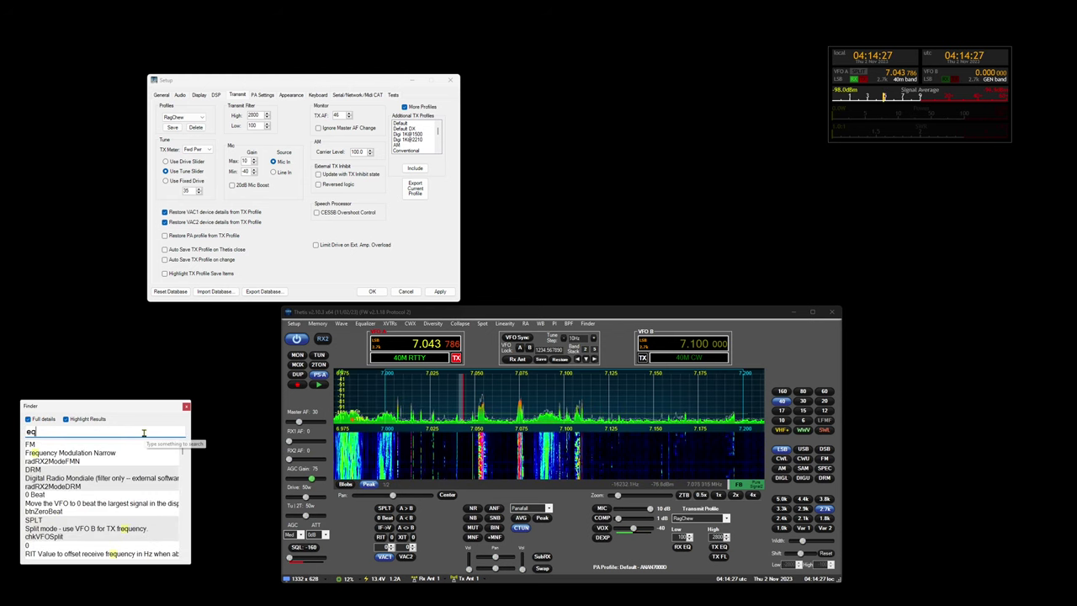
pyautogui.write('uali')
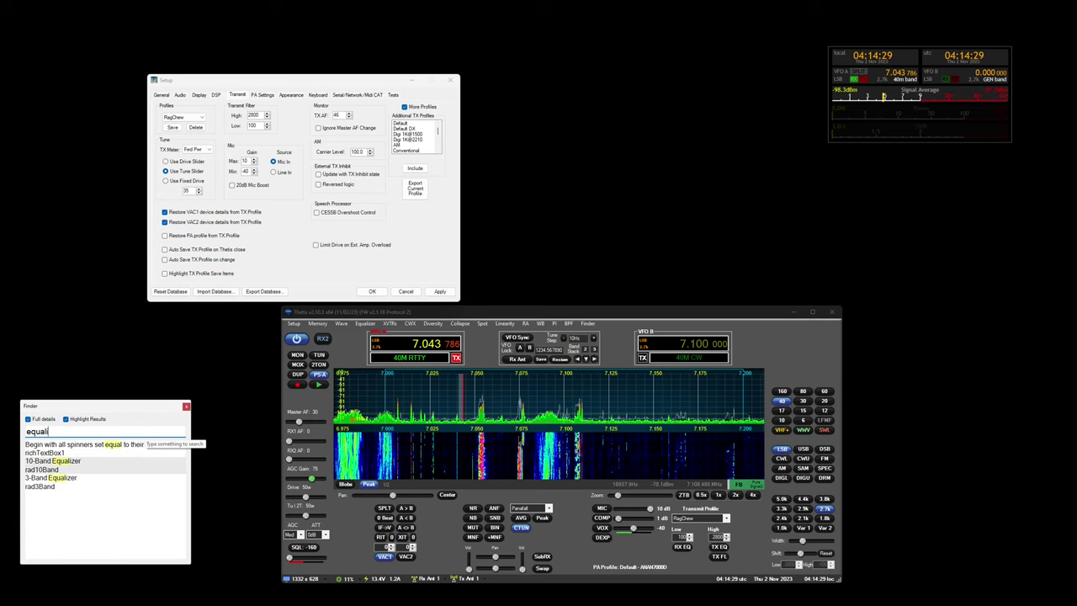
pyautogui.click(110, 452)
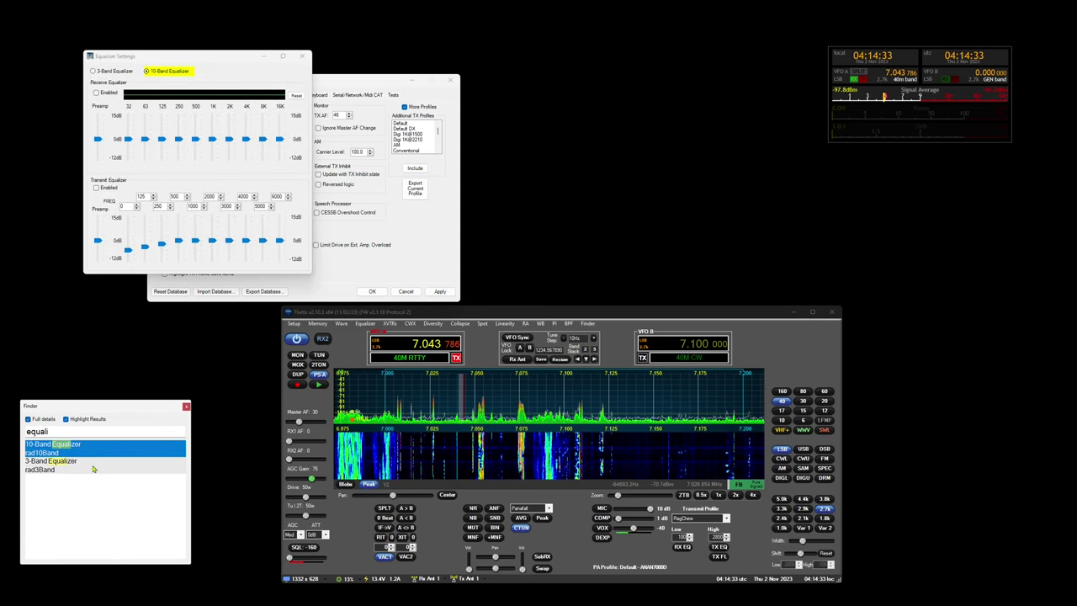
pyautogui.doubleClick(101, 432)
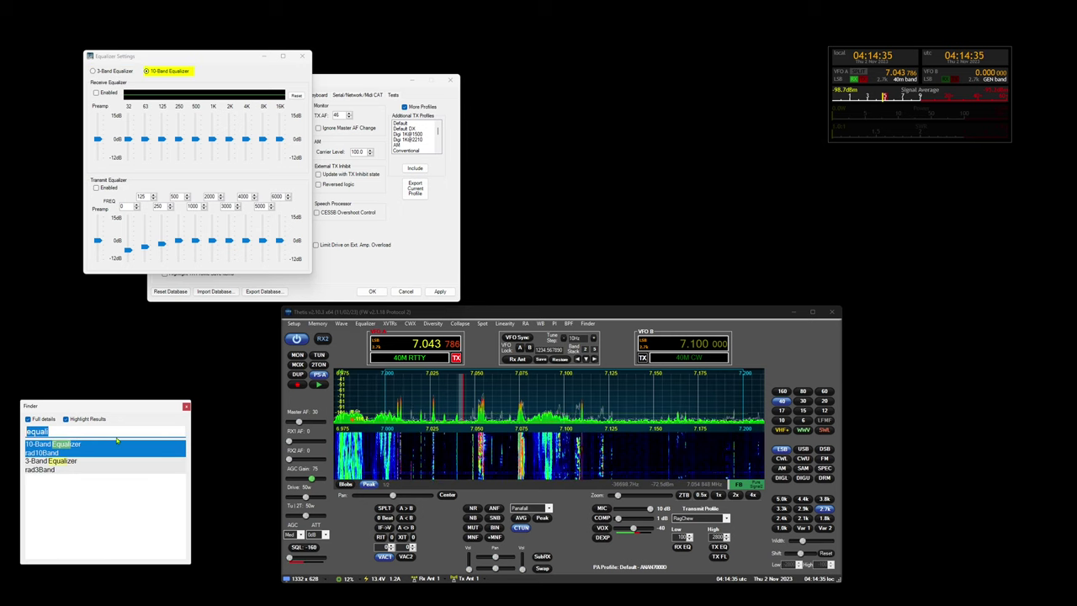
# - Search the Finder for "125" and move its window just below the Equalizer Settings window
pyautogui.write('125')
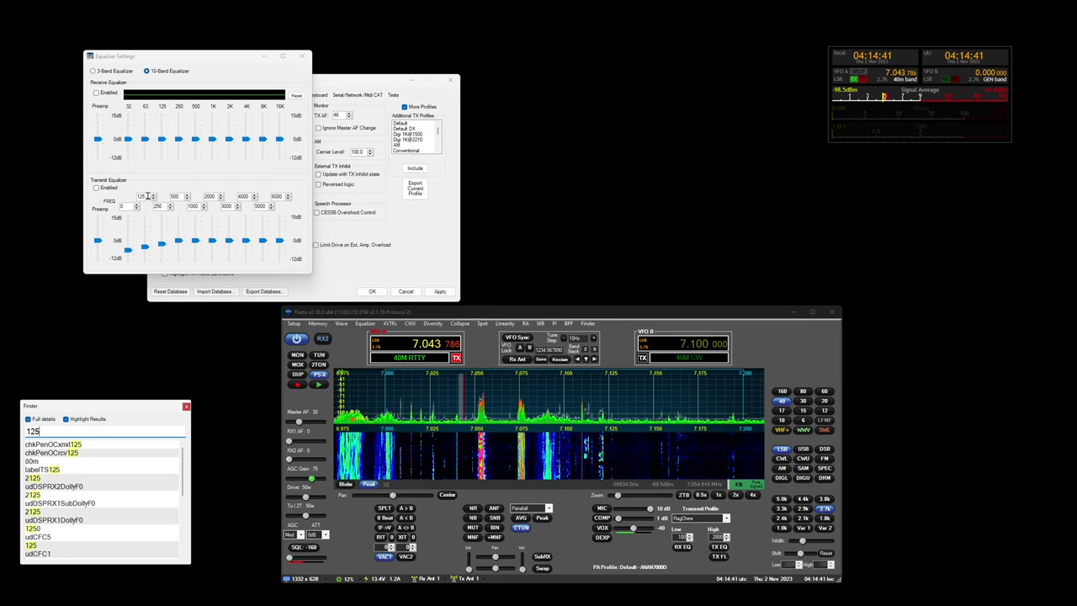
pyautogui.doubleClick(53, 432)
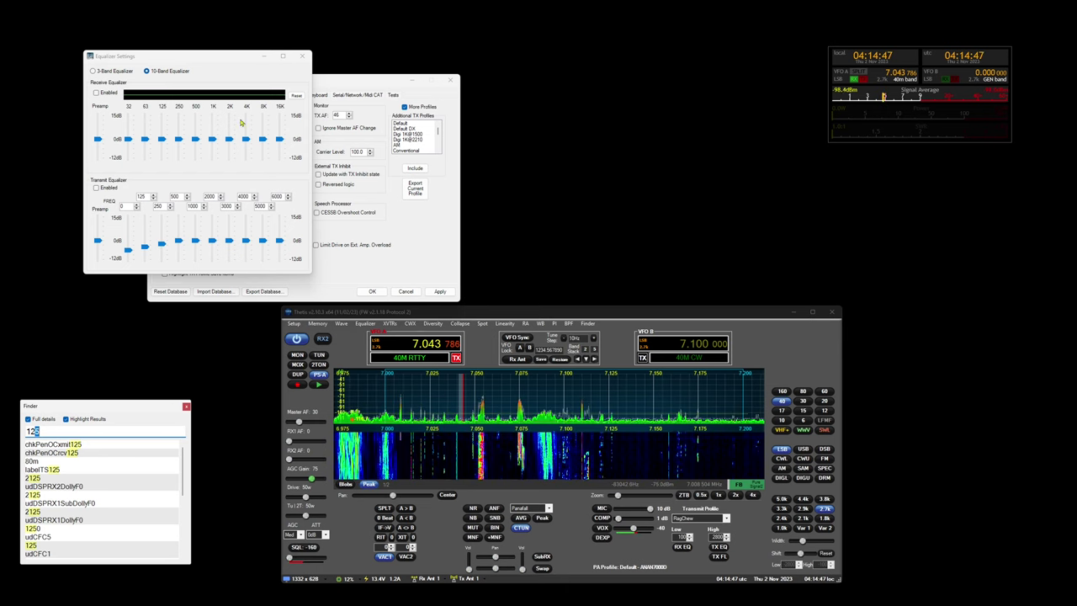
pyautogui.moveTo(126, 411); pyautogui.dragTo(200, 298)
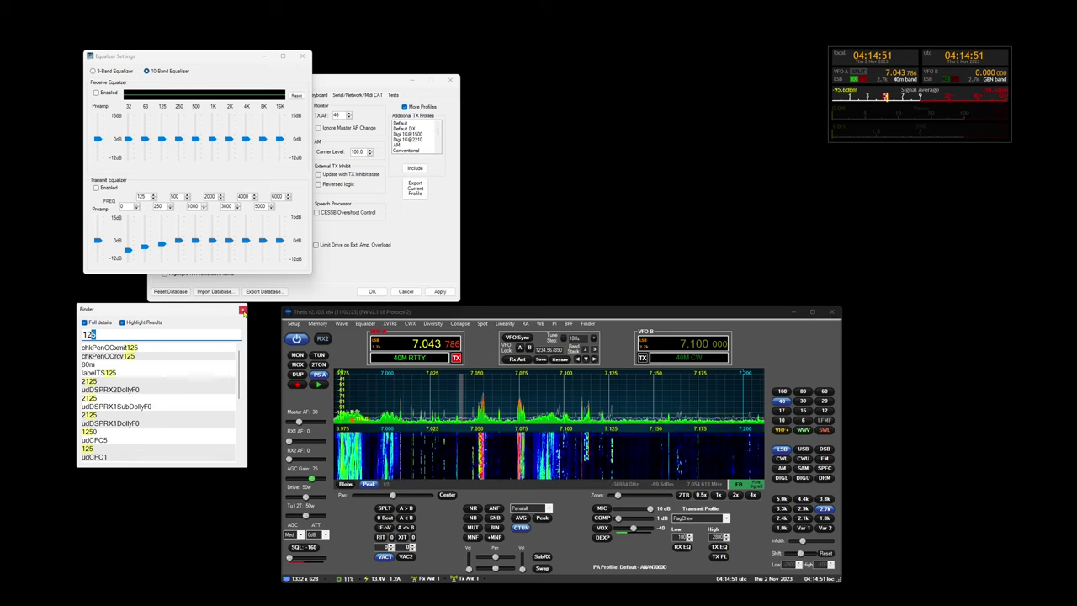
# - Close the Finder, Equalizer Settings and Setup windows, and reposition and enlarge the main console to 1381 x 776
pyautogui.click(243, 312)
pyautogui.click(303, 56)
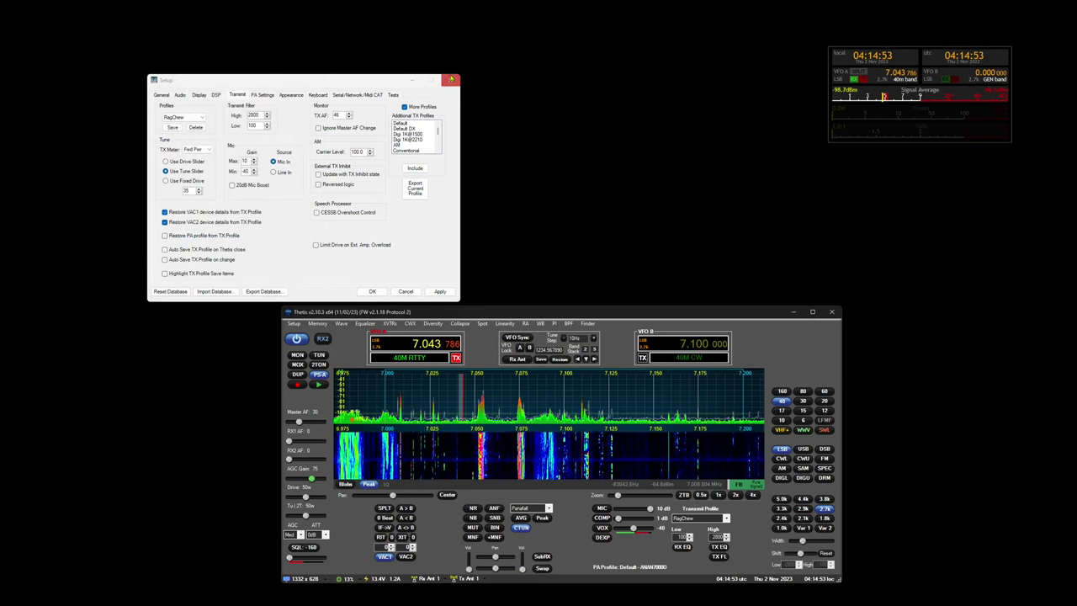
pyautogui.click(452, 80)
pyautogui.moveTo(617, 308); pyautogui.dragTo(511, 103)
pyautogui.moveTo(733, 378); pyautogui.dragTo(758, 440)
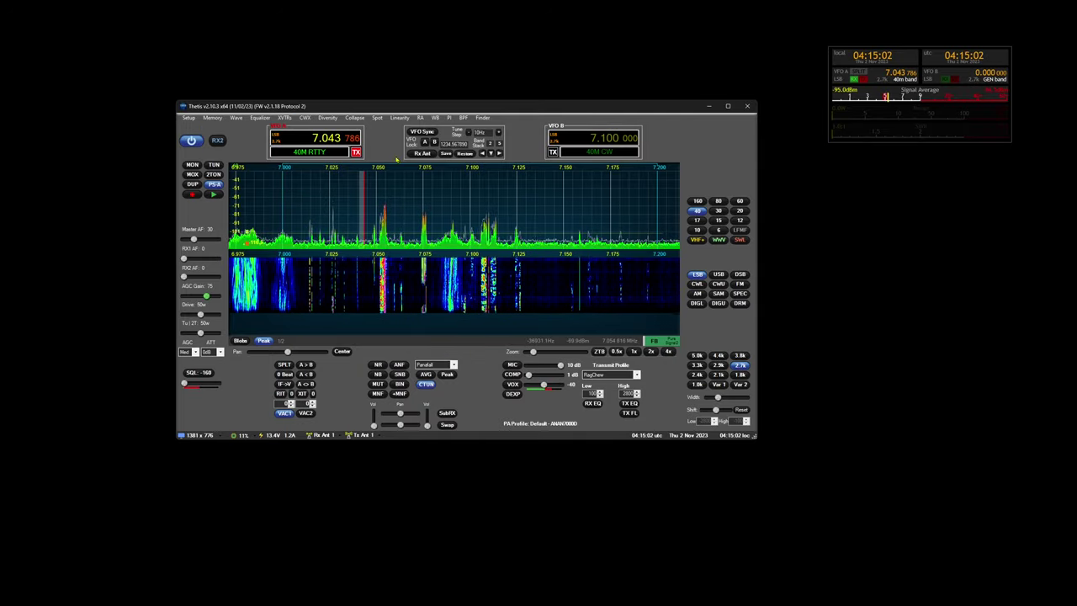
# - Open Setup over the console and load the Thetis default skins list in the Appearance skin server settings
pyautogui.click(188, 117)
pyautogui.moveTo(250, 83); pyautogui.dragTo(422, 178)
pyautogui.click(332, 189)
pyautogui.click(461, 189)
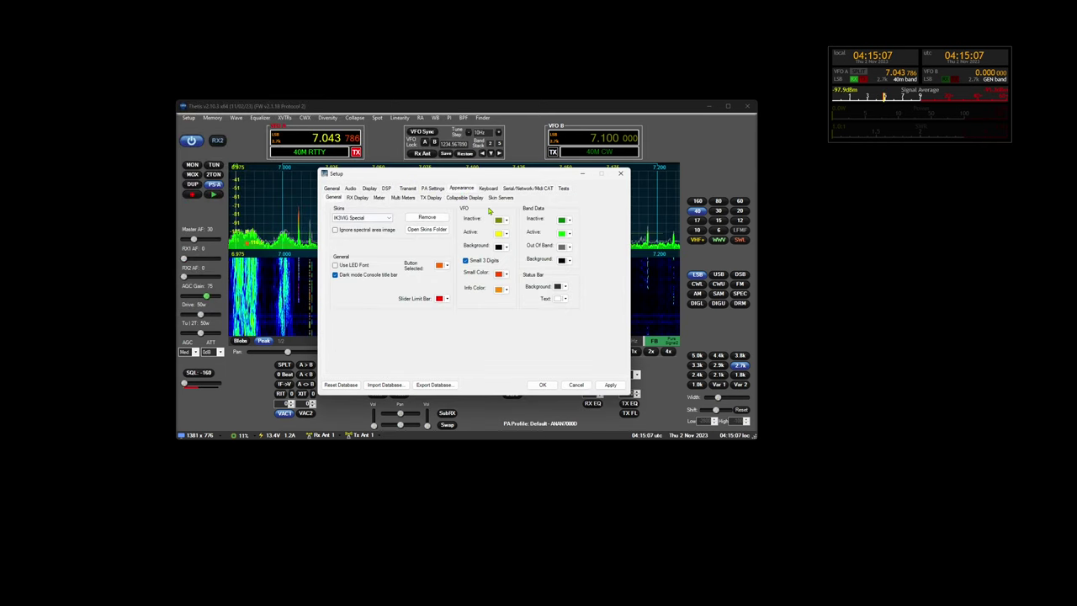
pyautogui.click(501, 197)
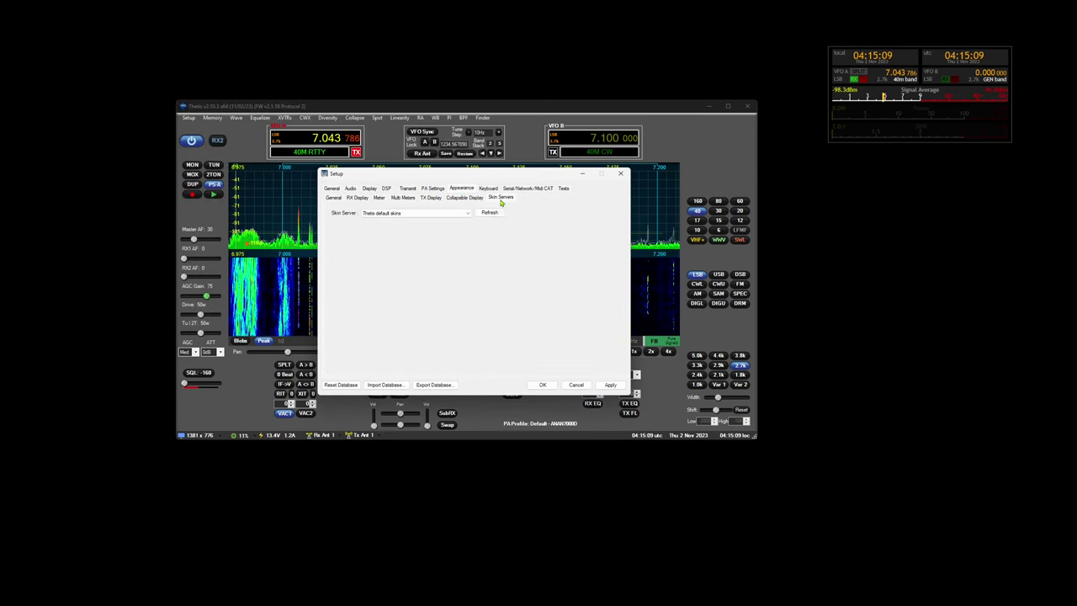
pyautogui.click(379, 213)
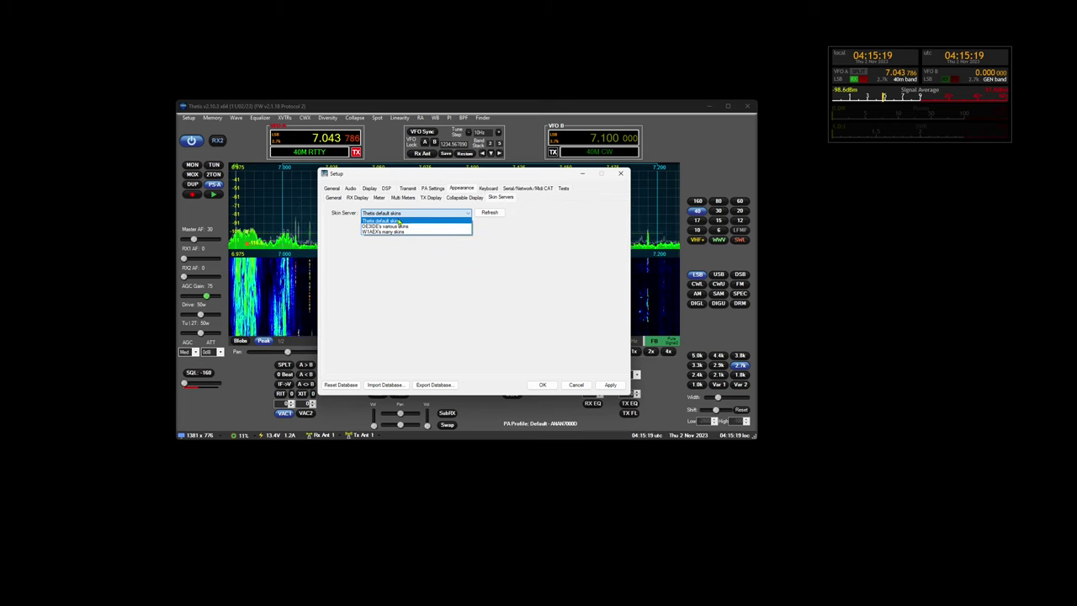
pyautogui.click(399, 221)
pyautogui.click(492, 213)
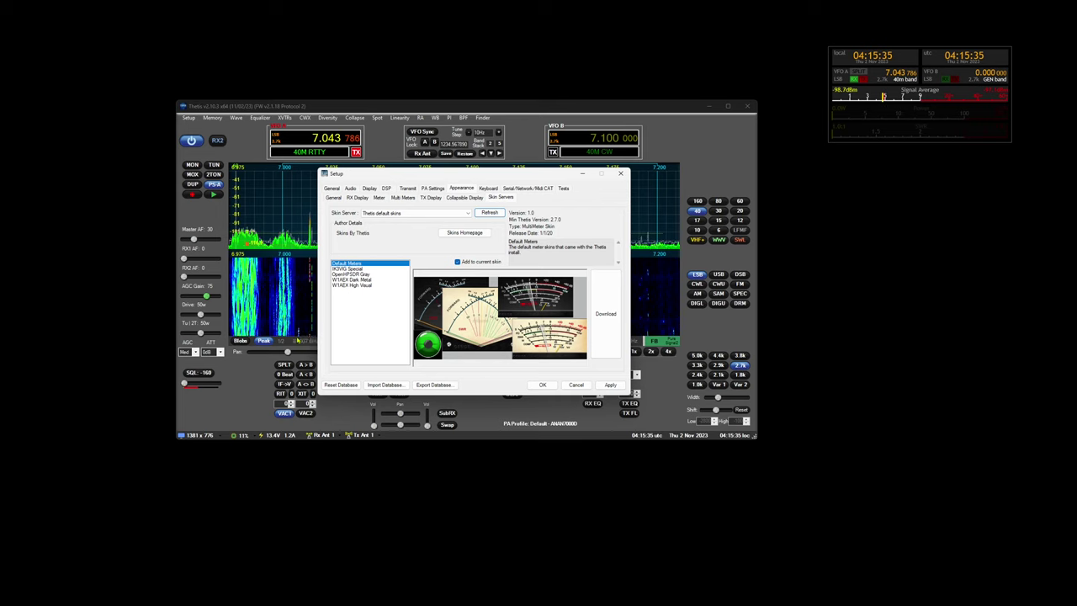
# - Add the Anan Multi Meter and Cross Meter to Container 1 TRX1 and enlarge the meter window to fit them
pyautogui.click(332, 199)
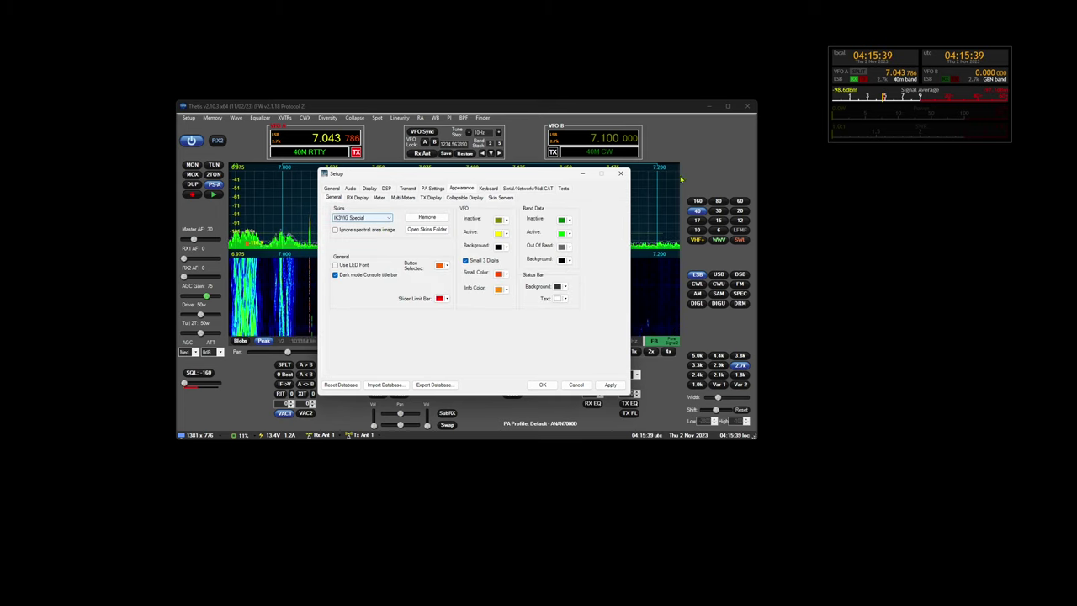
pyautogui.click(403, 197)
pyautogui.scroll(-2, 363, 320)
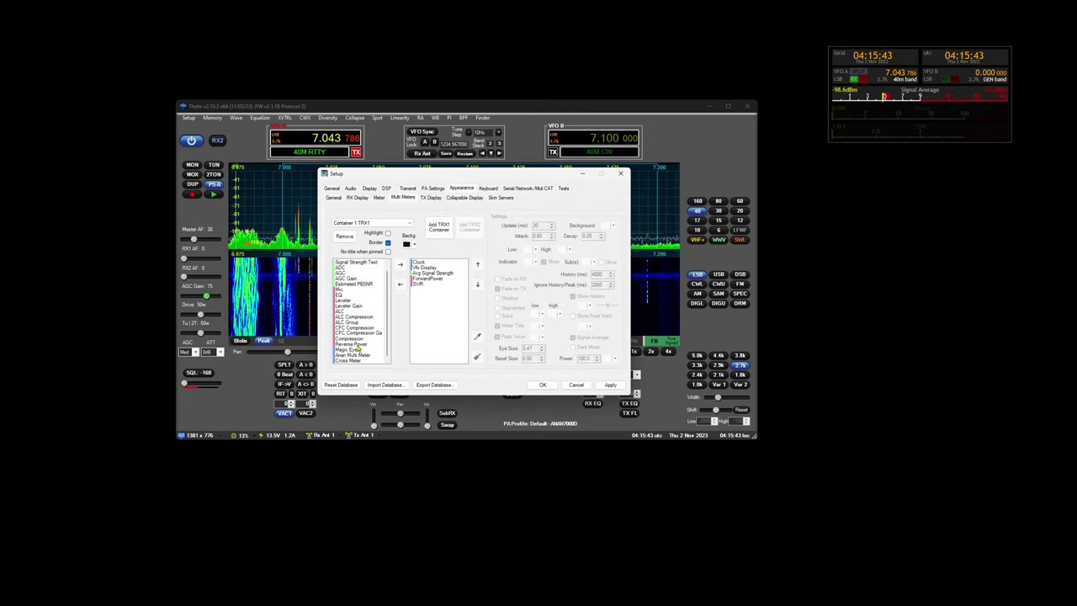
pyautogui.doubleClick(353, 355)
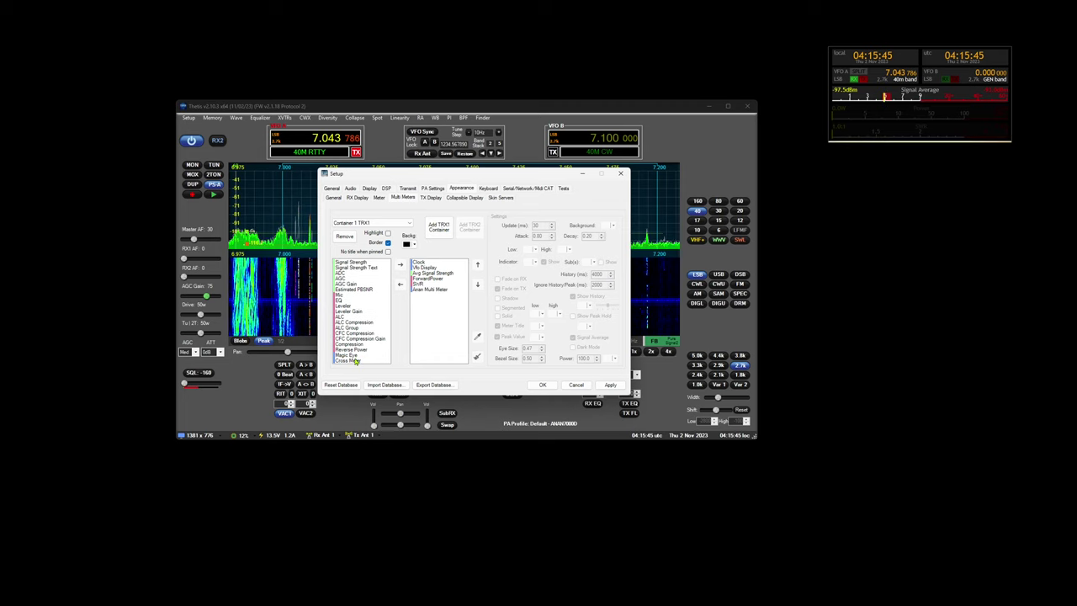
pyautogui.doubleClick(355, 360)
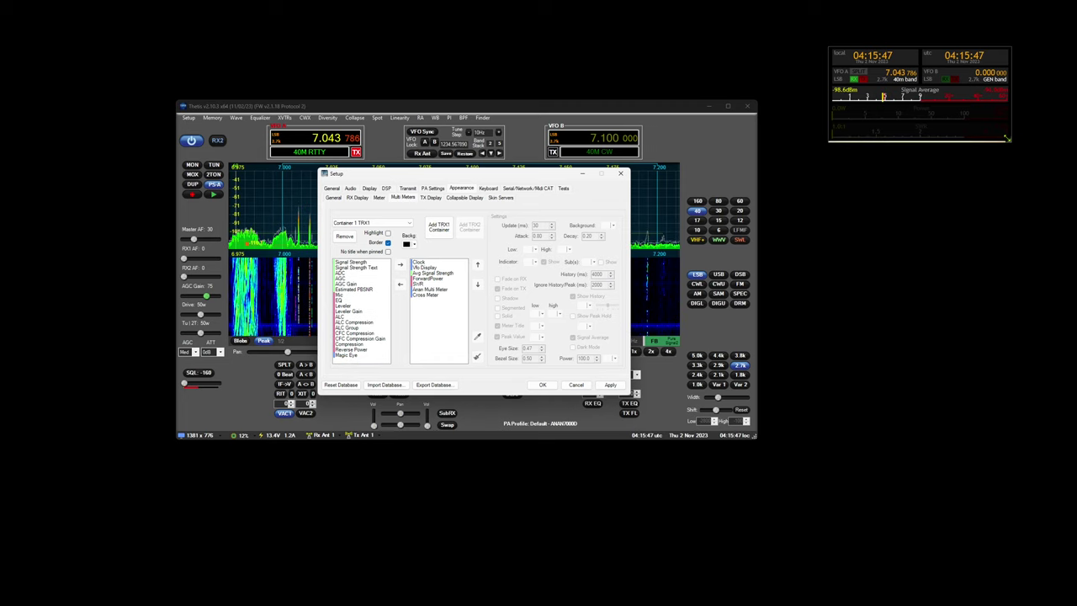
pyautogui.moveTo(1008, 139); pyautogui.dragTo(981, 331)
# - Reload the Thetis default skins from the skin servers, then load the list of OE3IDE's various skins
pyautogui.click(490, 199)
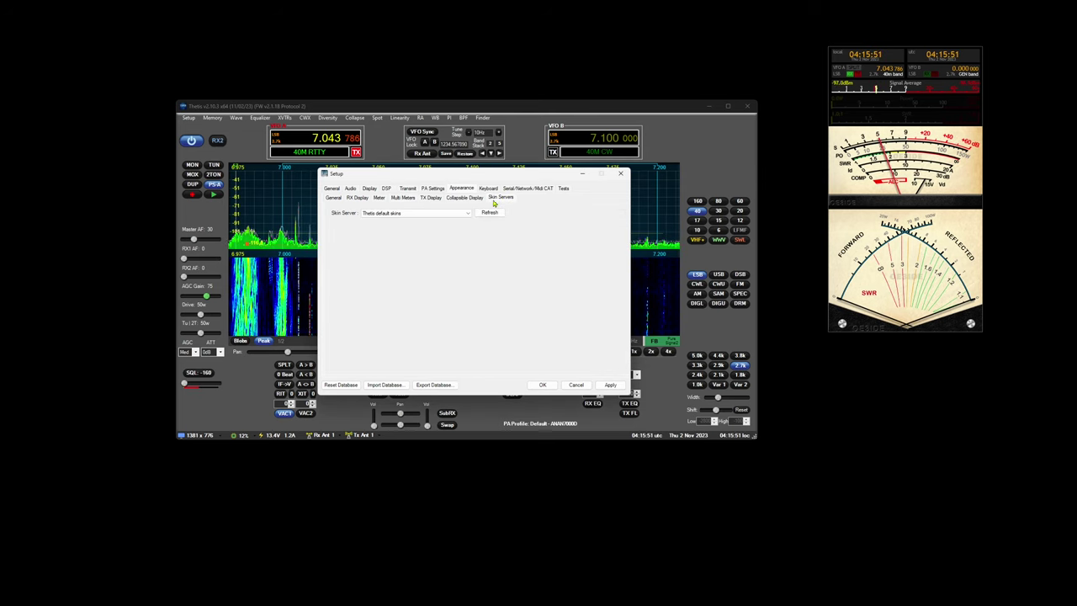
pyautogui.click(425, 214)
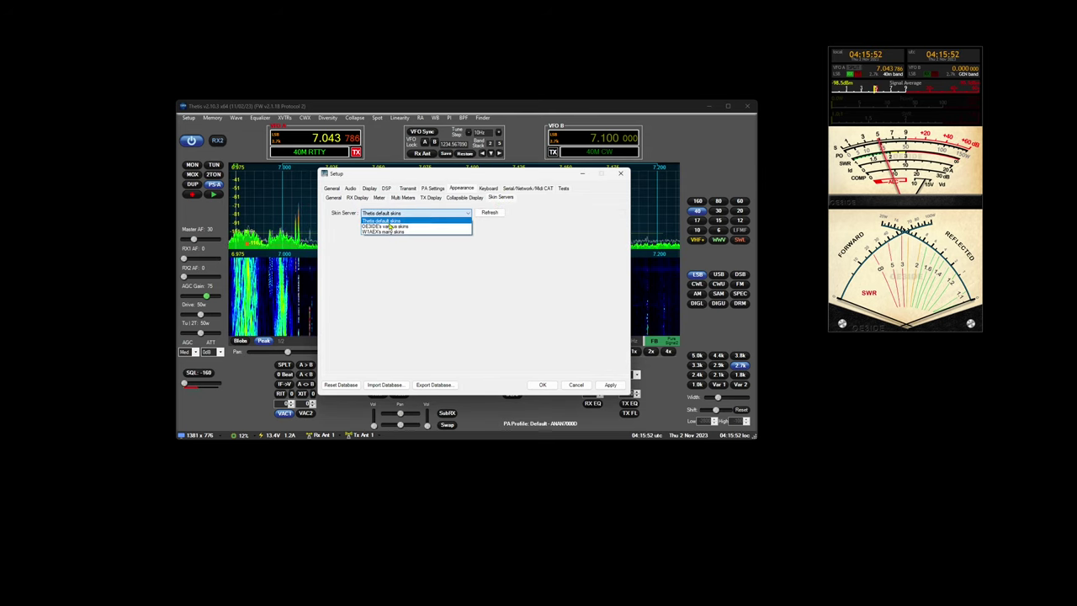
pyautogui.click(406, 220)
pyautogui.click(490, 212)
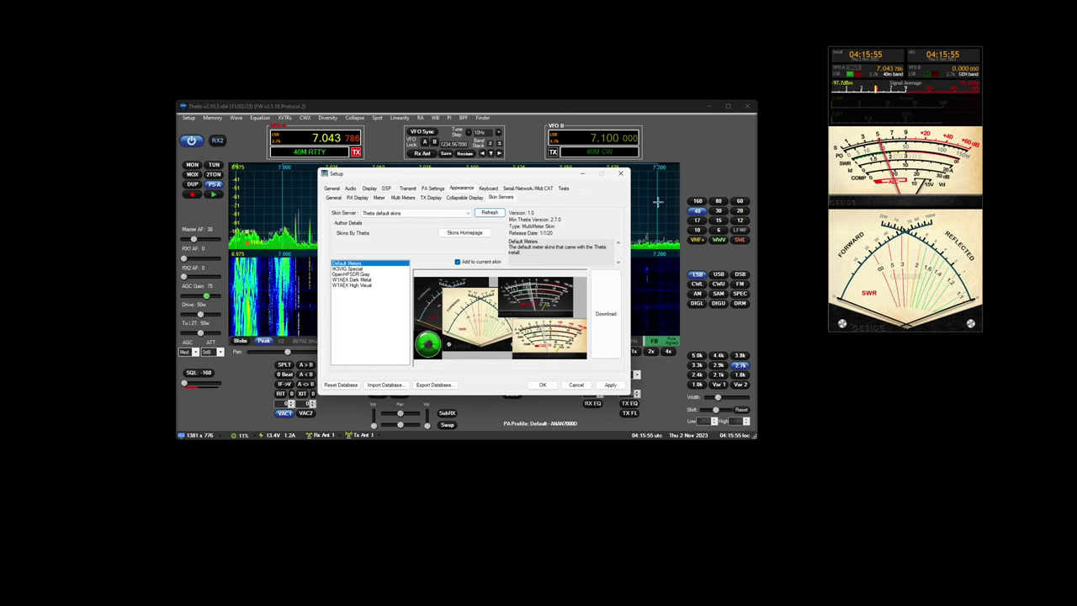
pyautogui.click(431, 214)
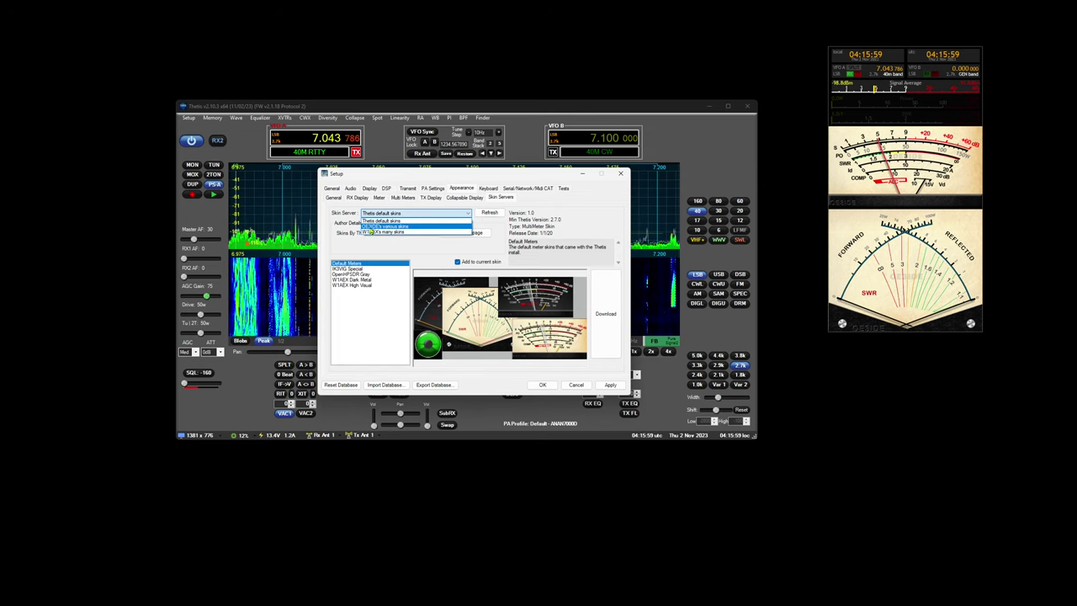
pyautogui.click(372, 227)
pyautogui.click(489, 213)
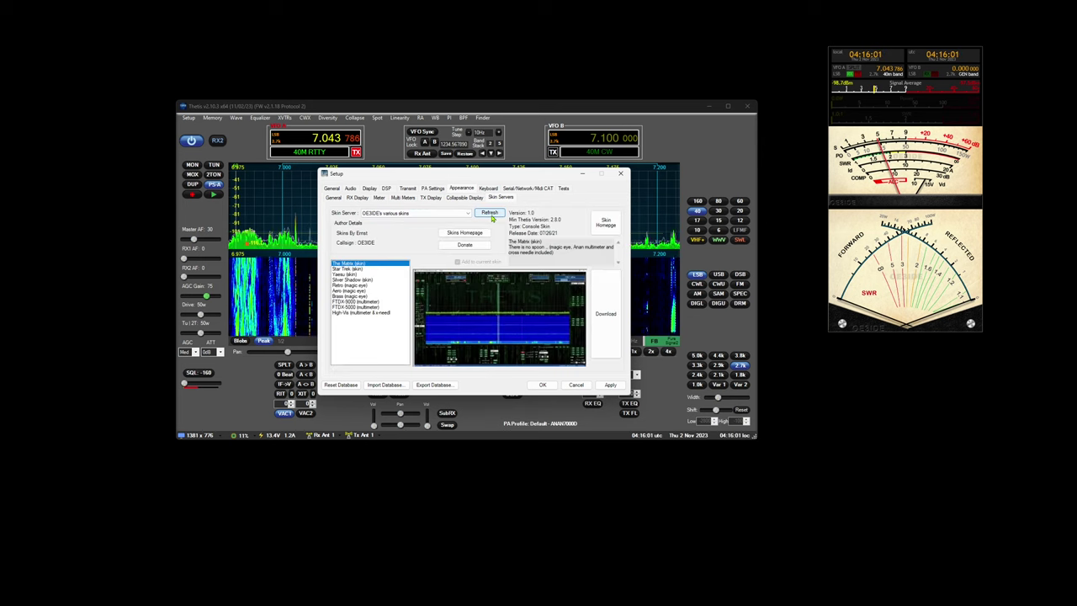
# - Browse the previews of OE3IDE's skins and meters, from Yaesu down to High-Vis and back up to The Matrix
pyautogui.click(357, 275)
pyautogui.click(357, 278)
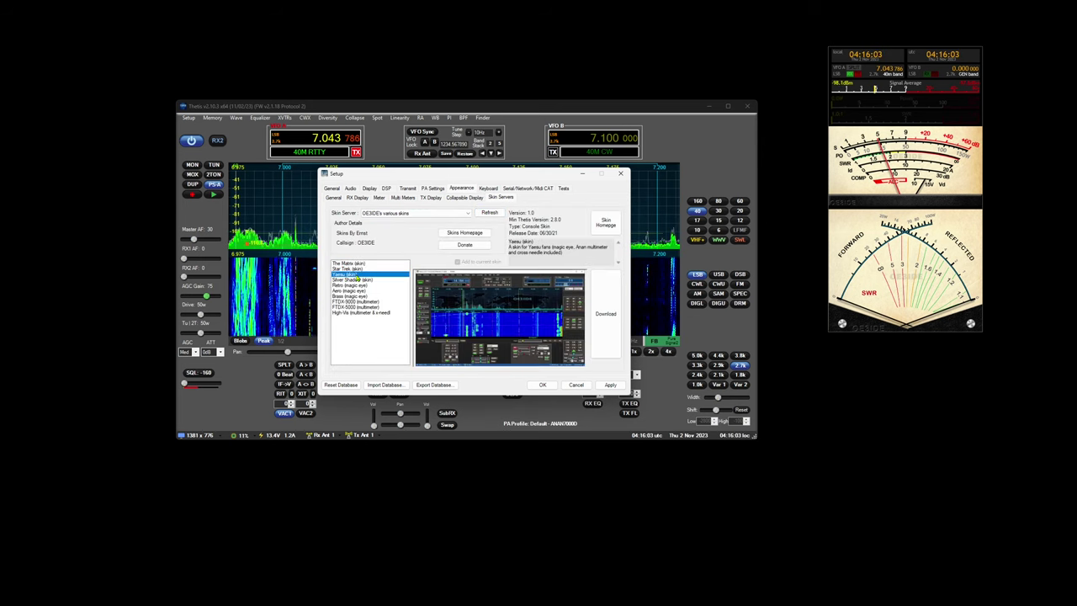
pyautogui.press('Down')
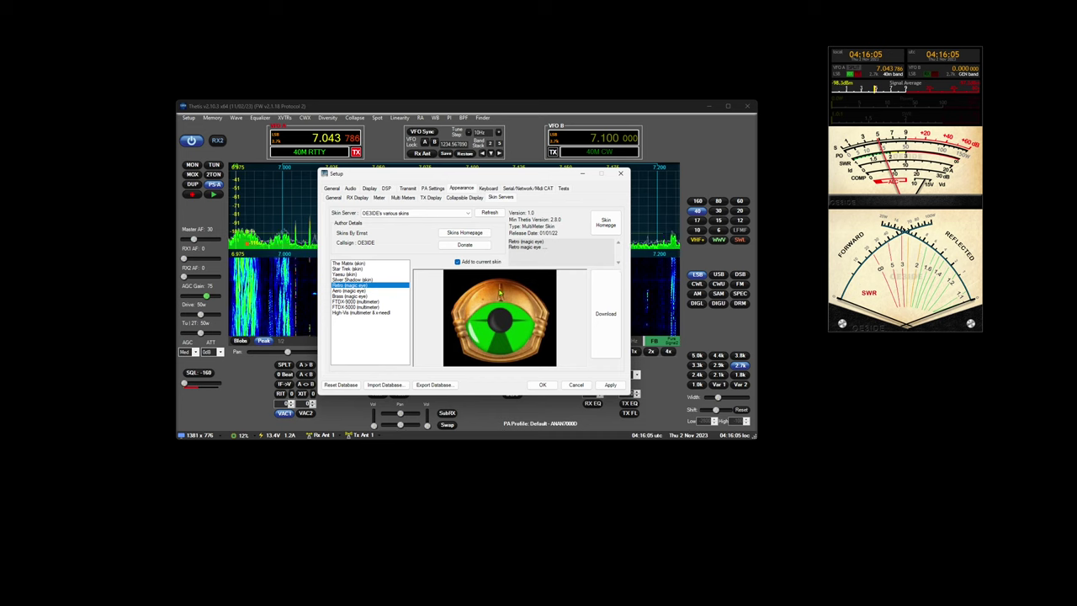
pyautogui.press('Down')
pyautogui.press('Down')
pyautogui.press('Down')
pyautogui.press('Down')
pyautogui.press('Down')
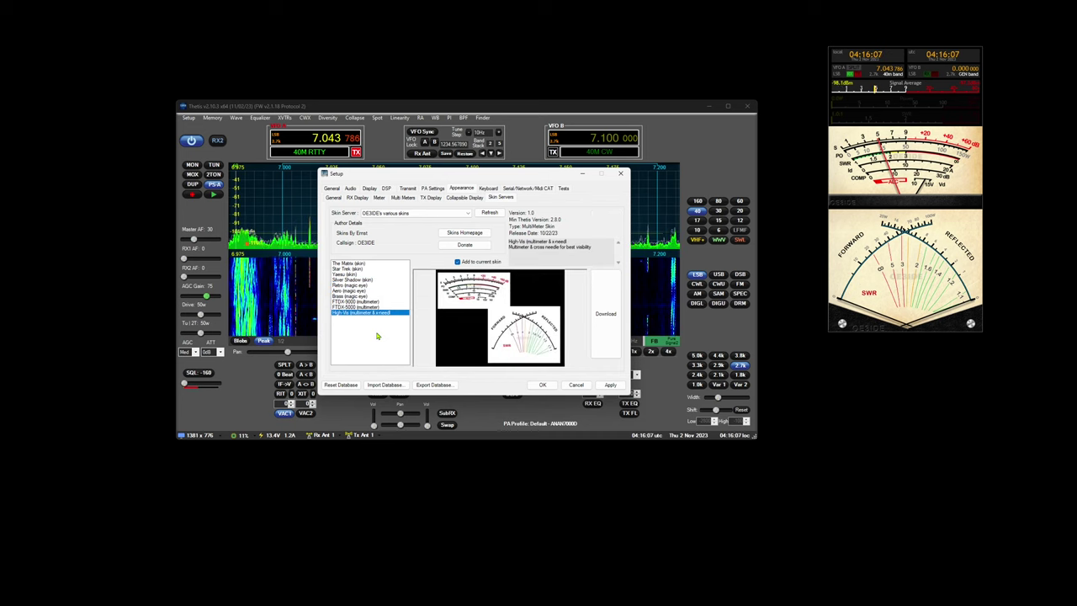
pyautogui.press('Up')
pyautogui.press('Up')
pyautogui.press('Up')
pyautogui.press('Up')
pyautogui.press('Up')
pyautogui.press('Up')
pyautogui.press('Up')
pyautogui.press('Up')
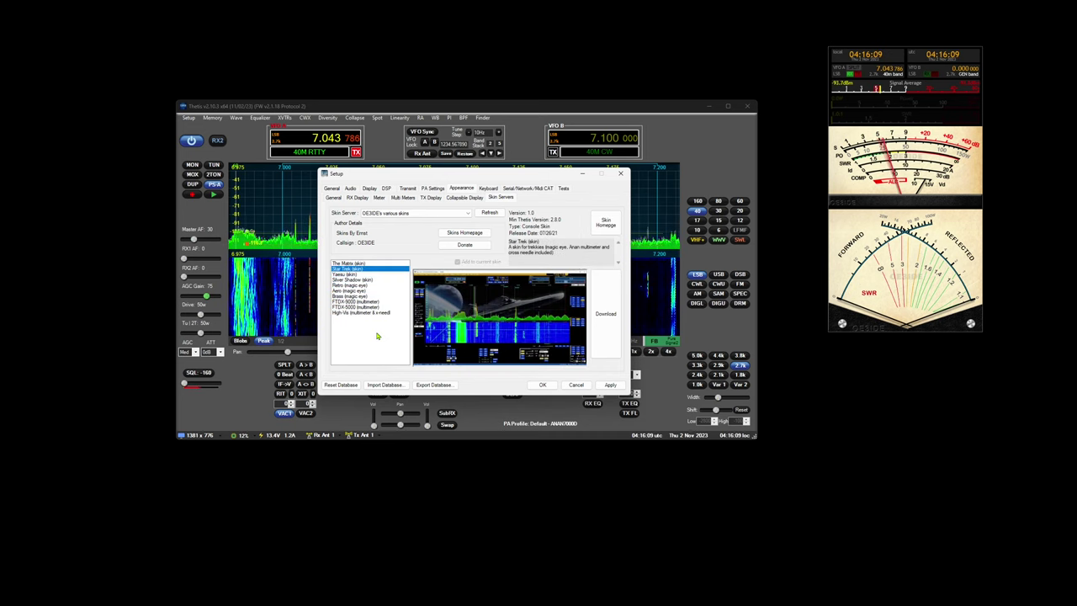
pyautogui.press('Up')
# - Download the FTDX-9000 and then the FTDX-5000 multimeter into the current skin, and return to the General appearance settings
pyautogui.press('Down')
pyautogui.press('Down')
pyautogui.press('Down')
pyautogui.press('Down')
pyautogui.press('Down')
pyautogui.press('Down')
pyautogui.press('Down')
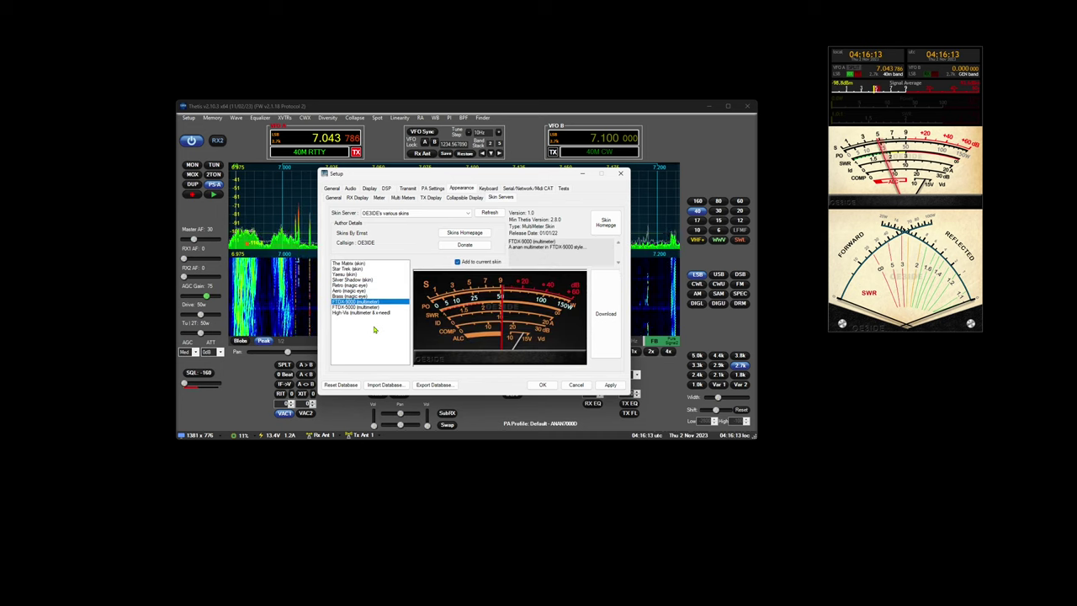
pyautogui.click(610, 315)
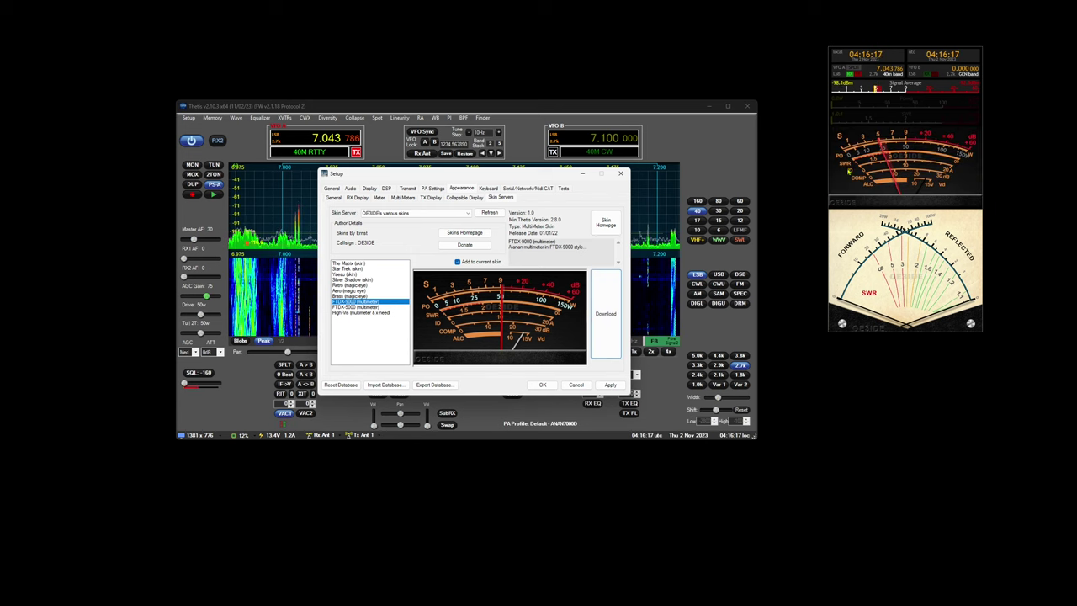
pyautogui.click(370, 307)
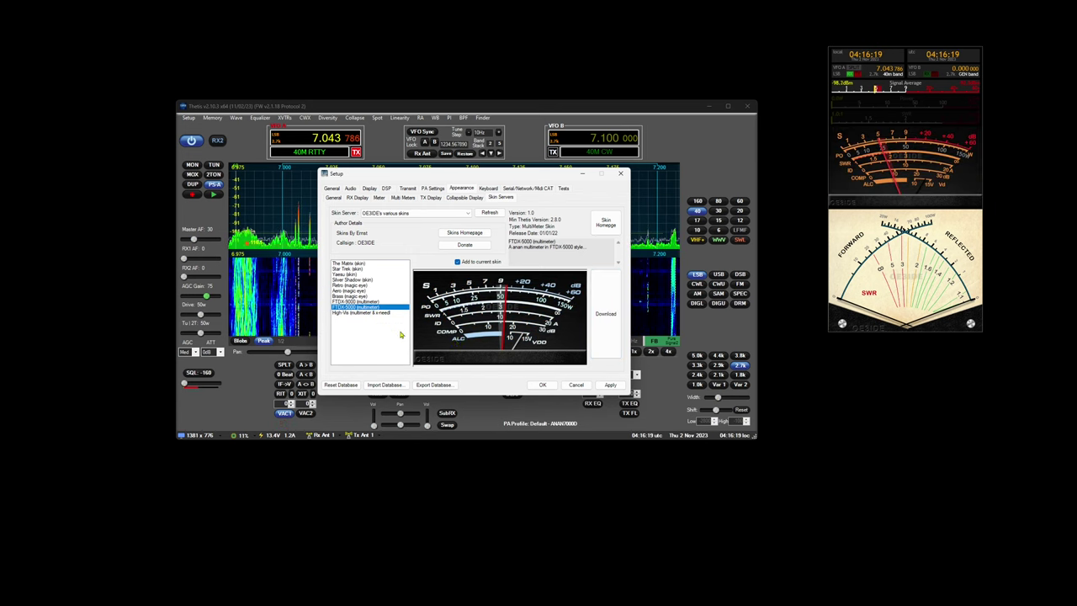
pyautogui.click(599, 316)
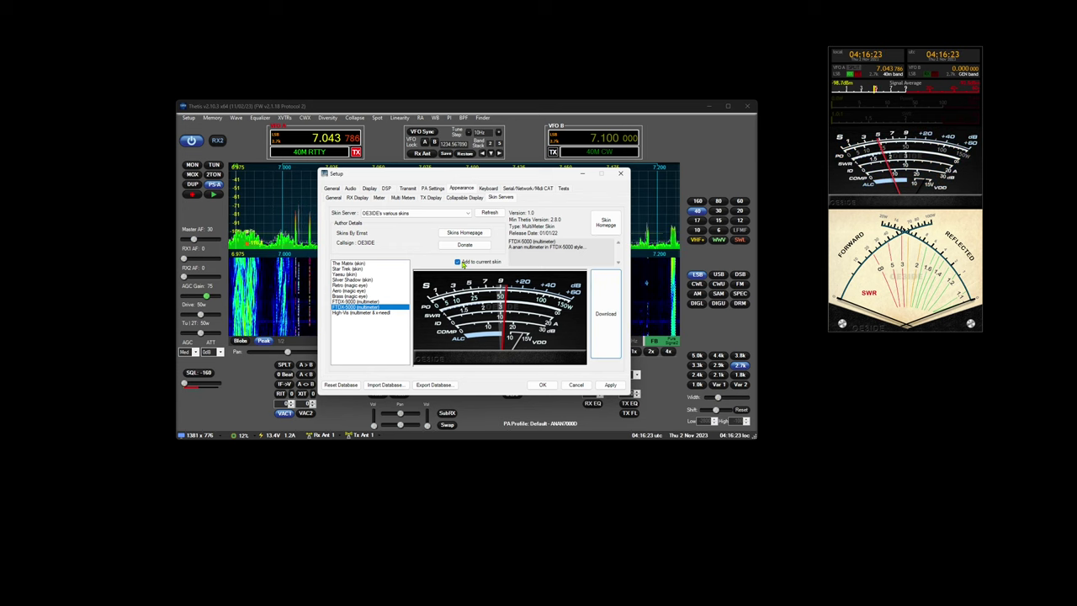
pyautogui.click(337, 198)
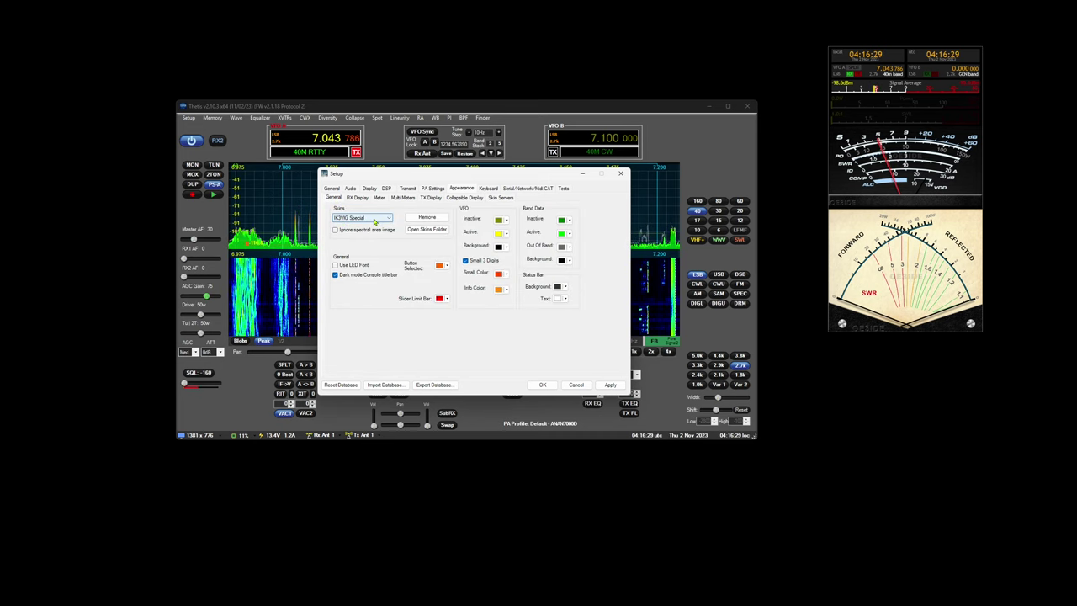
pyautogui.press('super+e')
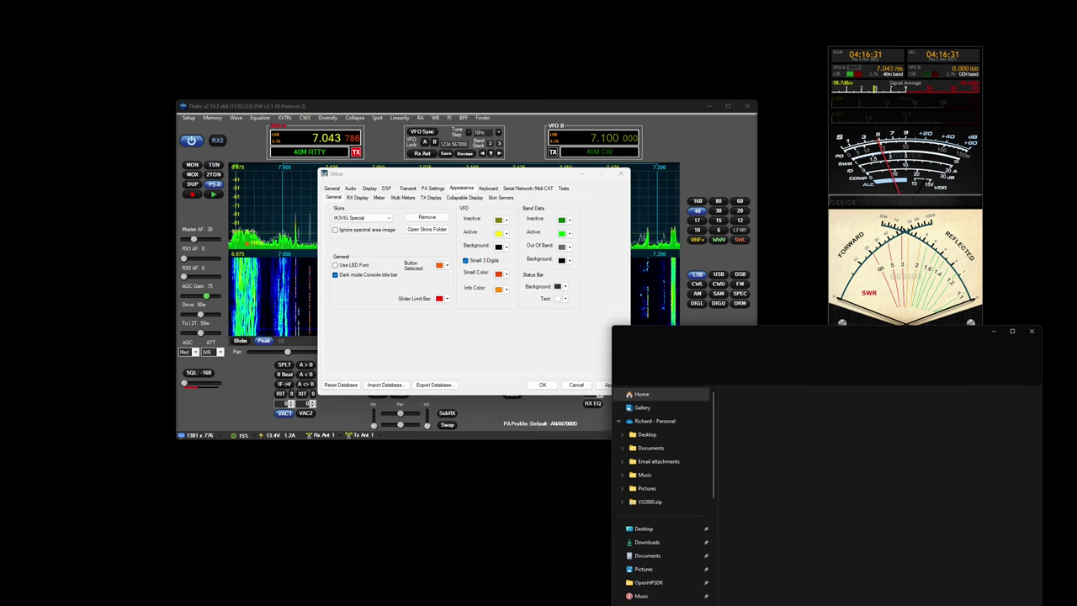
pyautogui.hotkey('alt', 'd')
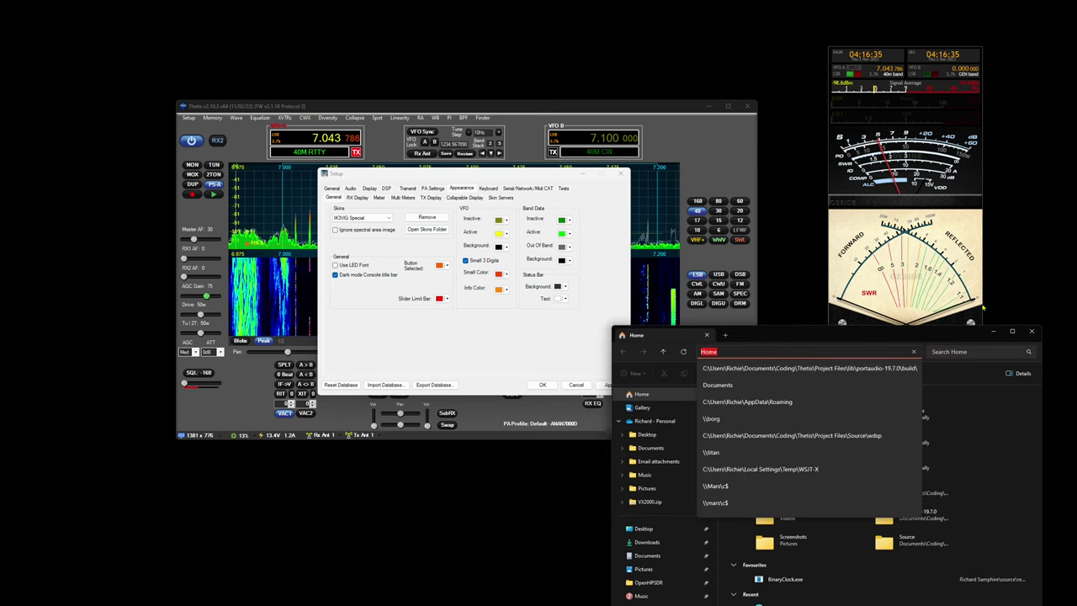
pyautogui.click(1032, 331)
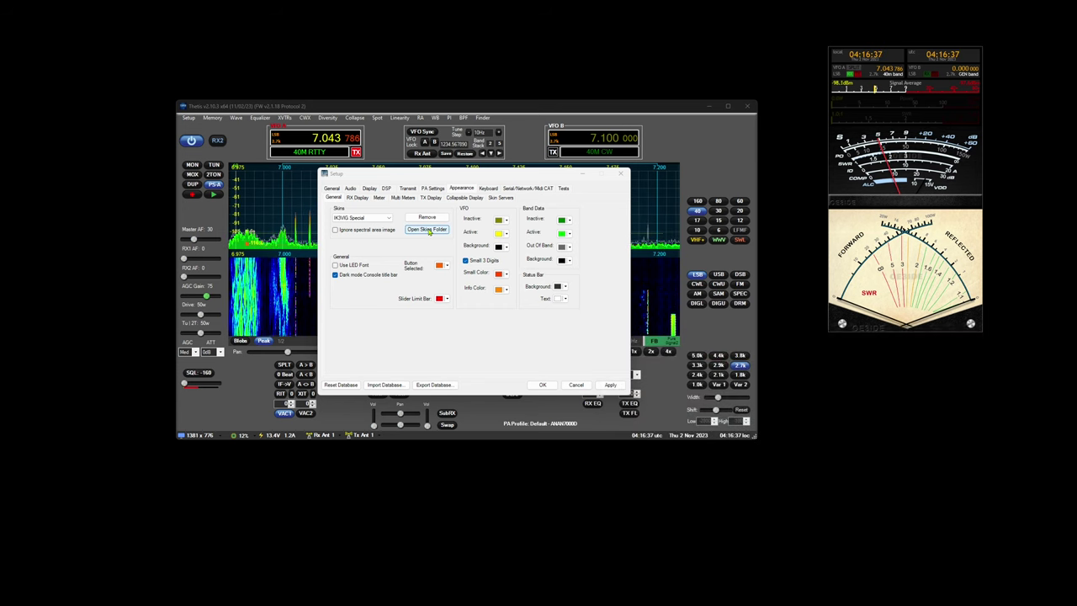
# - Open the skins folder, inspect the Meters folder inside IK3VIG Special, and close File Explorer
pyautogui.click(428, 229)
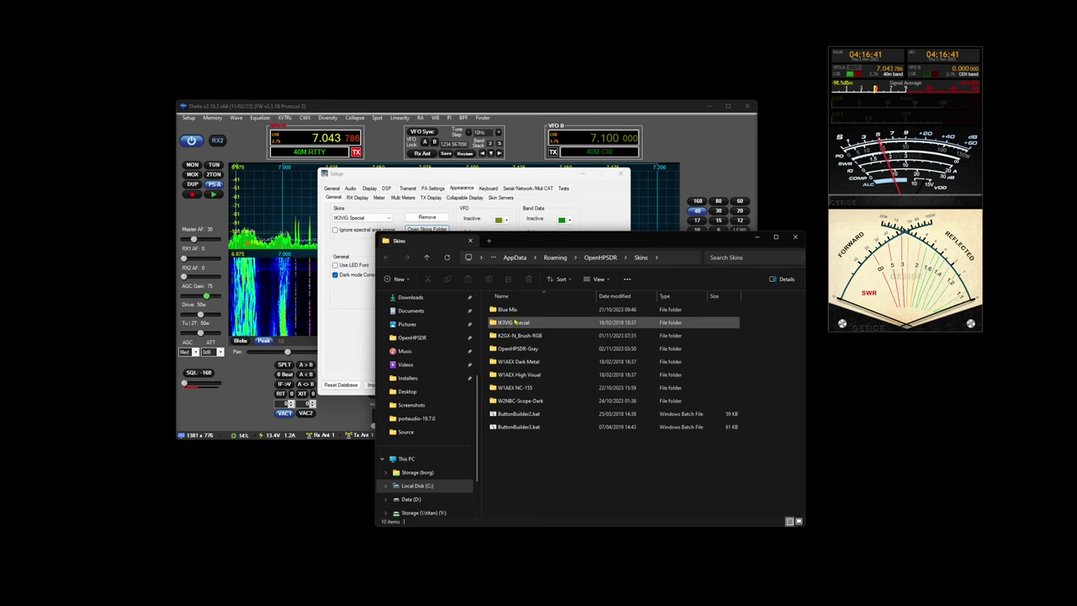
pyautogui.doubleClick(510, 323)
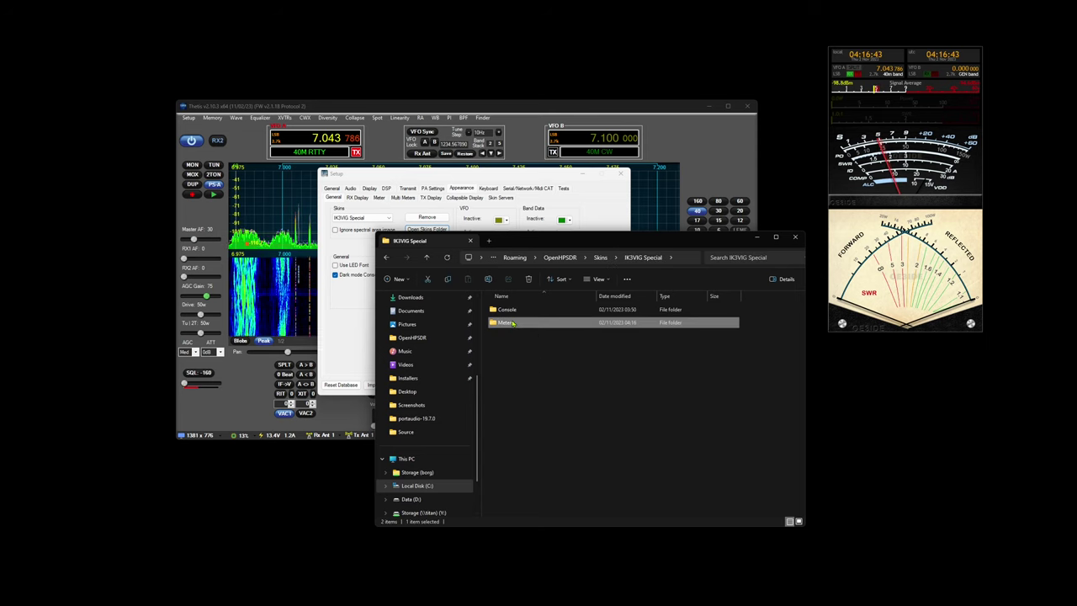
pyautogui.doubleClick(505, 323)
pyautogui.click(427, 257)
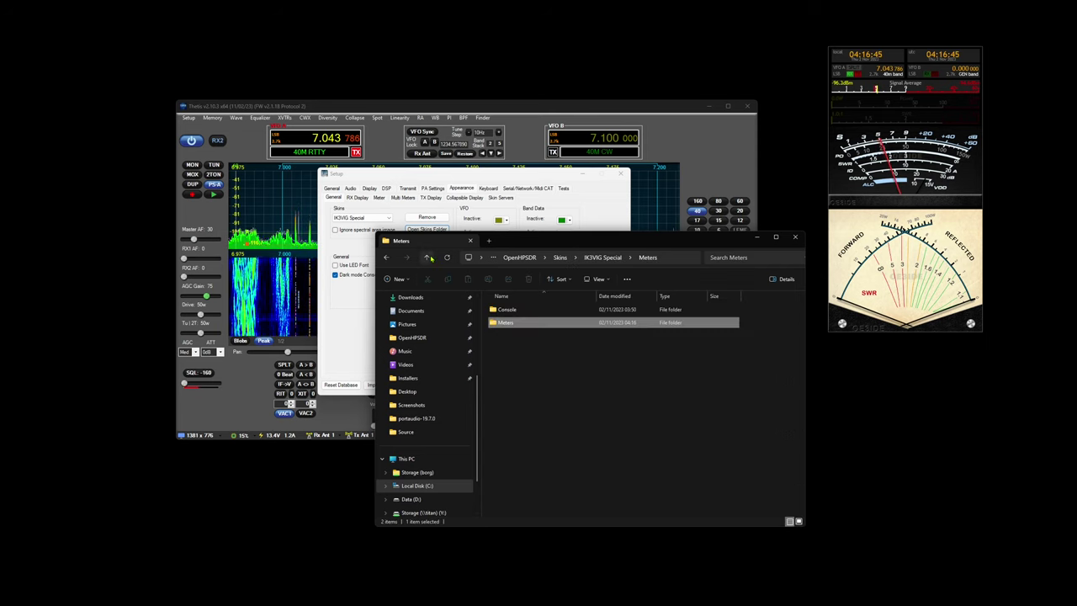
pyautogui.click(427, 257)
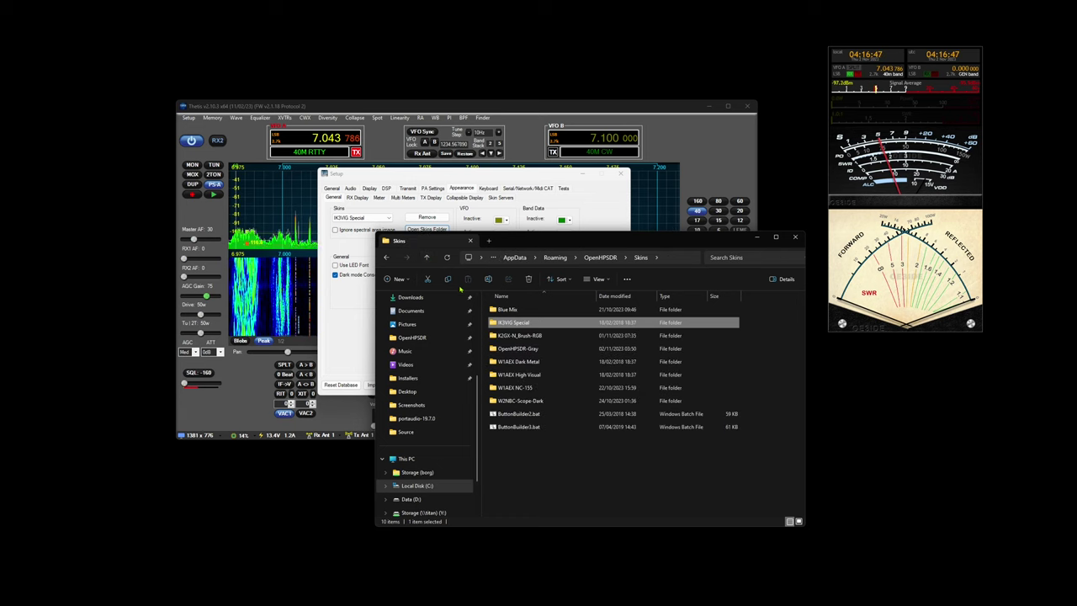
pyautogui.click(794, 237)
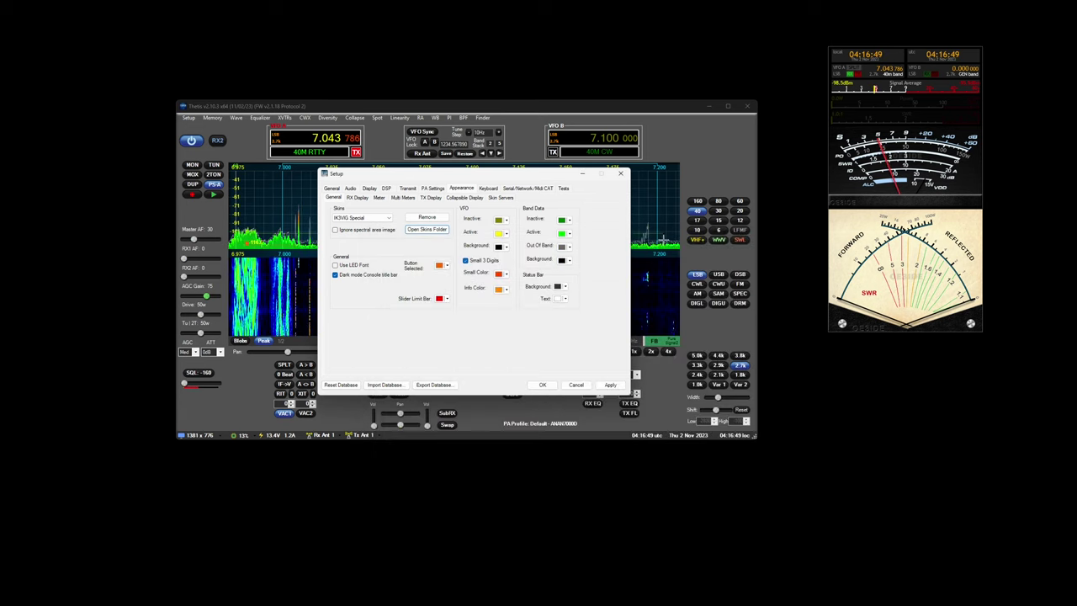
# - Load the Thetis default skins from the skin servers and toggle adding Default Meters to the current skin
pyautogui.click(500, 197)
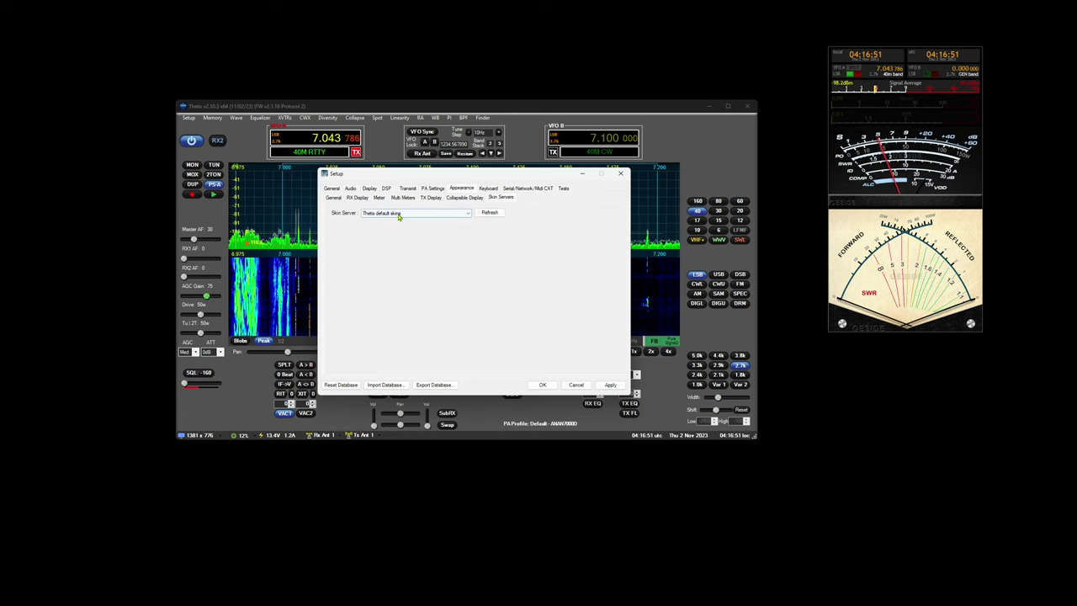
pyautogui.click(489, 212)
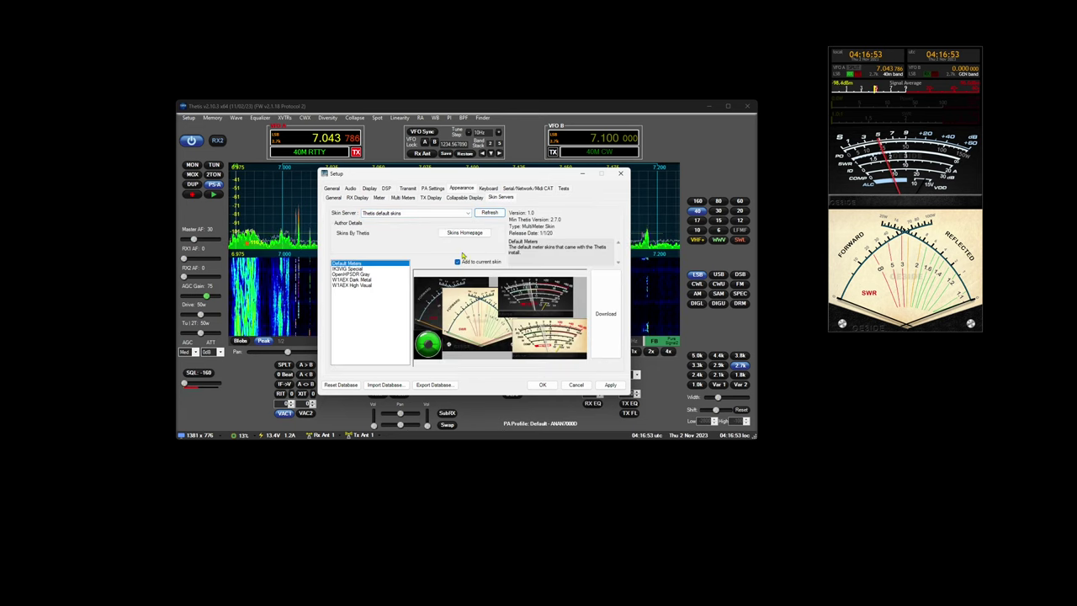
pyautogui.click(457, 262)
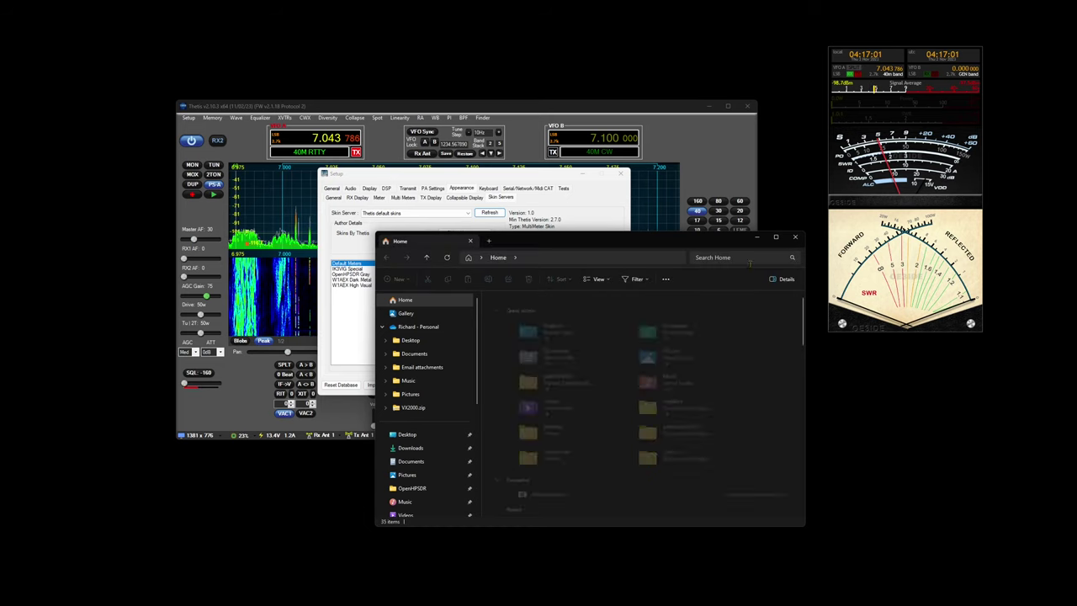
# - Open the skins folder, go up to OpenHPSDR, inspect the shared Meters folder, and close File Explorer
pyautogui.click(336, 197)
pyautogui.click(427, 229)
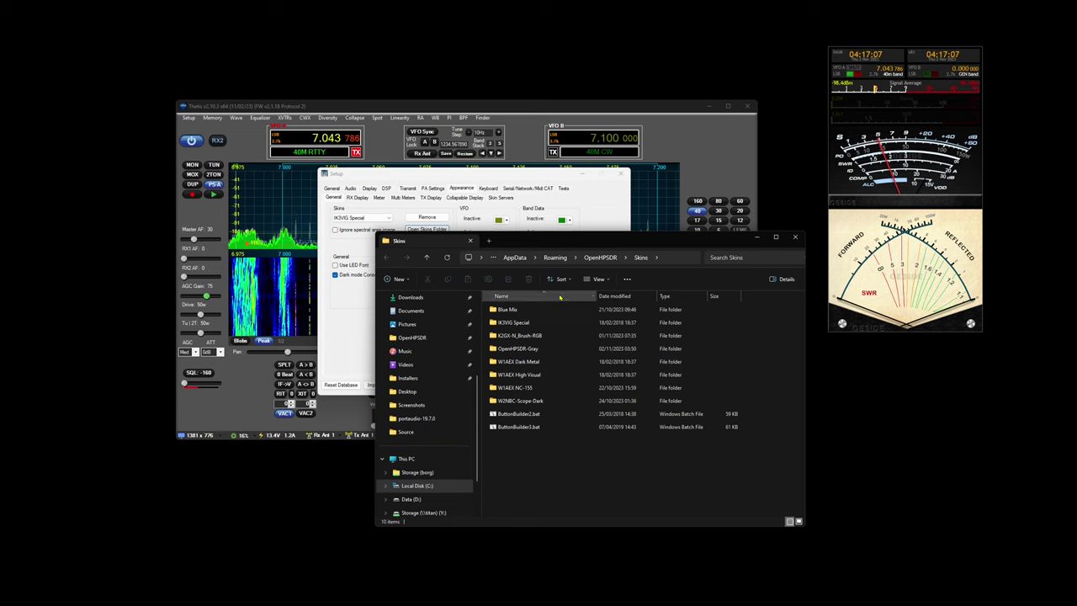
pyautogui.click(600, 257)
pyautogui.click(527, 310)
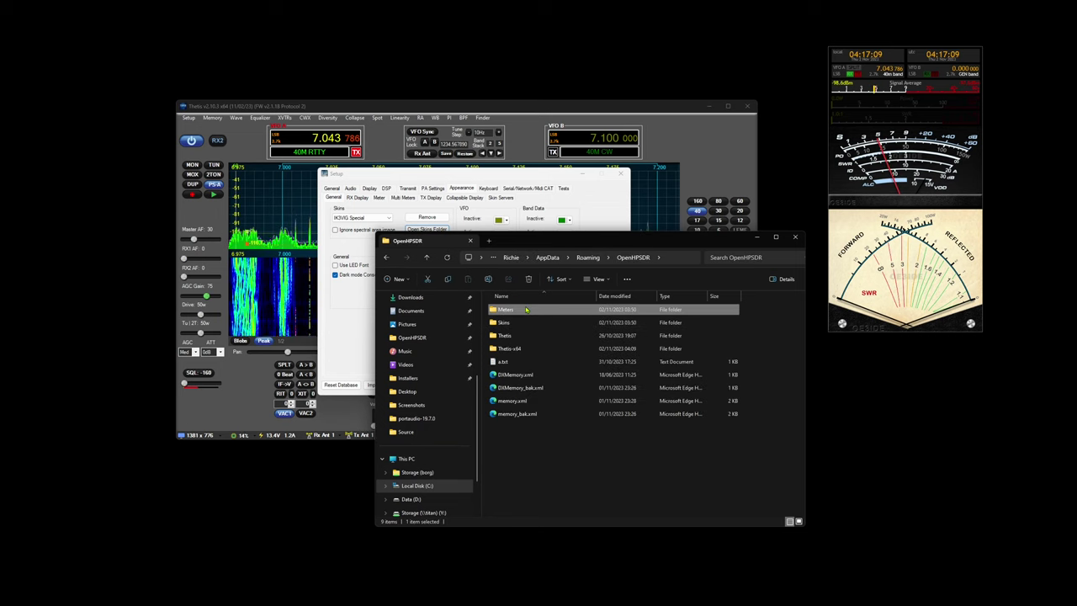
pyautogui.doubleClick(527, 309)
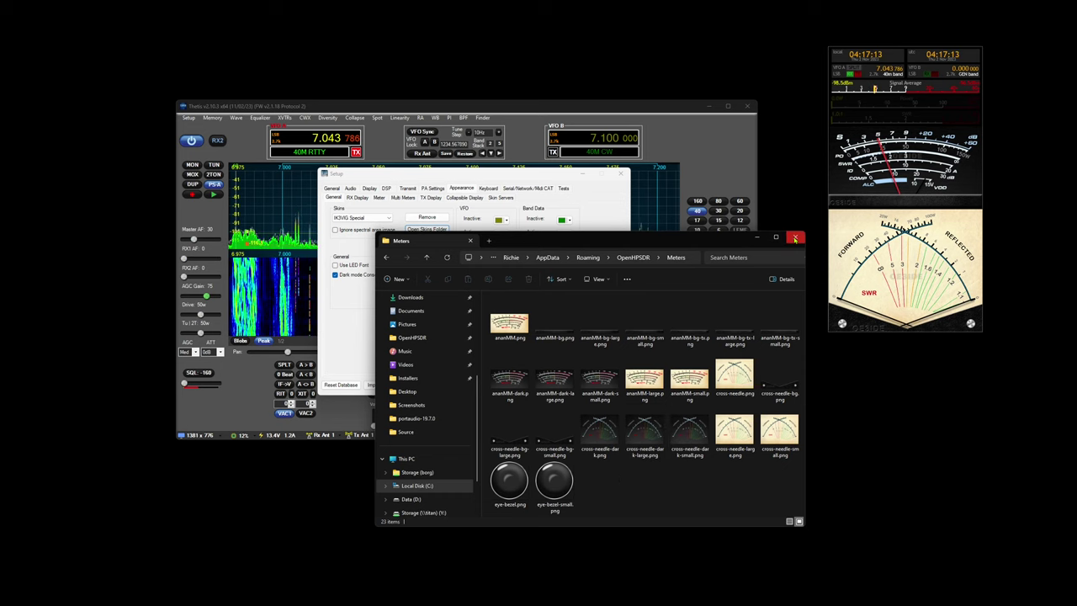
pyautogui.click(795, 239)
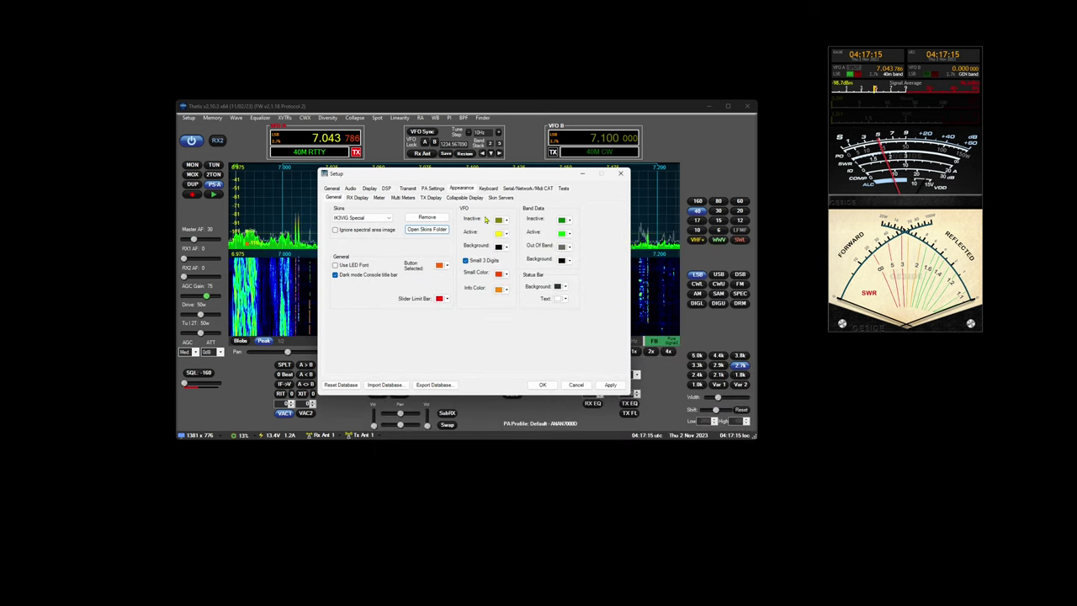
# - Load W1AEX's many skins from the skin servers and download the W1AEX Camouflage skin
pyautogui.click(502, 198)
pyautogui.click(444, 214)
pyautogui.click(389, 226)
pyautogui.click(443, 216)
pyautogui.click(398, 232)
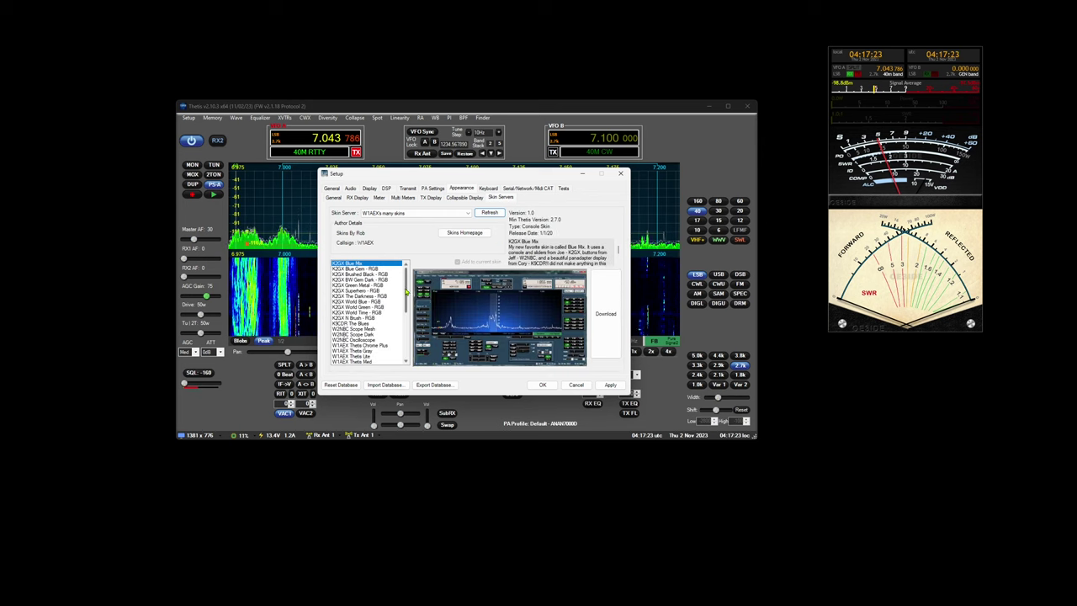
pyautogui.moveTo(407, 292); pyautogui.dragTo(406, 359)
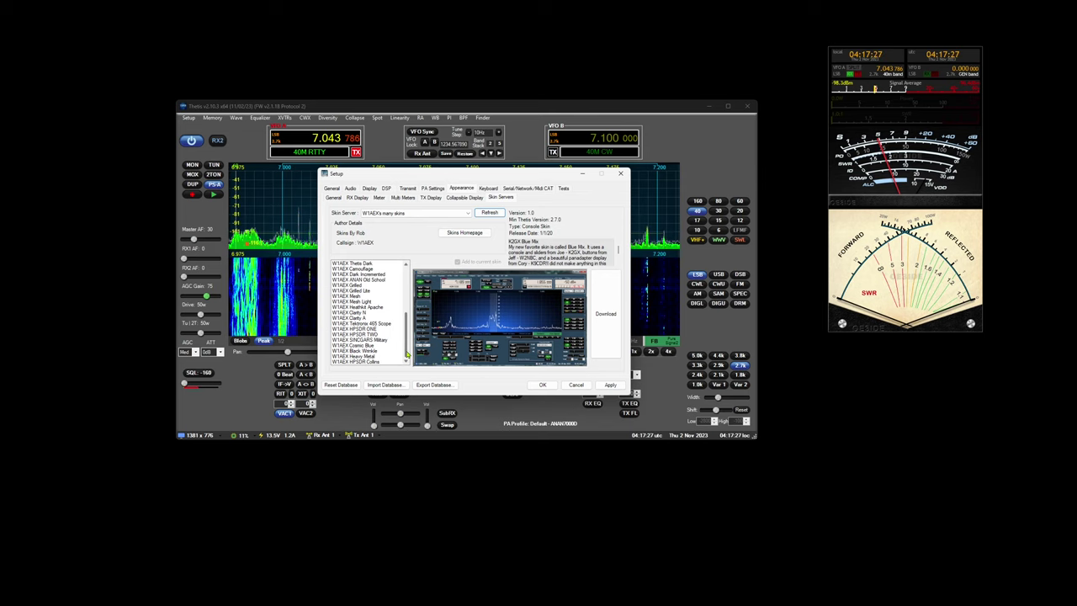
pyautogui.scroll(2, 376, 347)
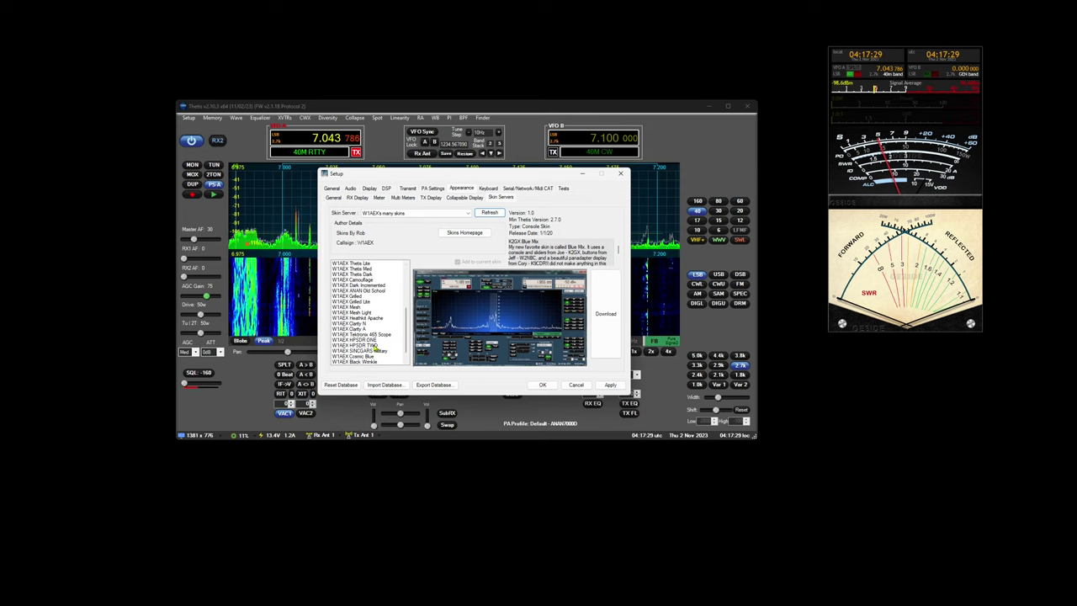
pyautogui.click(366, 281)
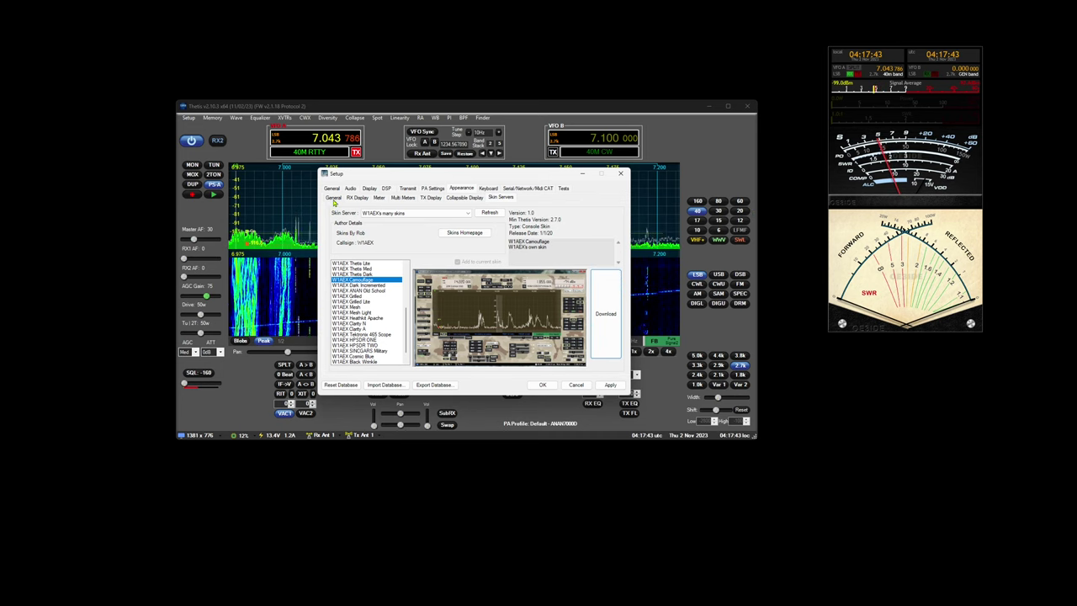
# - Switch the console skin to W1AEX Camo in the General appearance settings
pyautogui.click(334, 198)
pyautogui.click(387, 221)
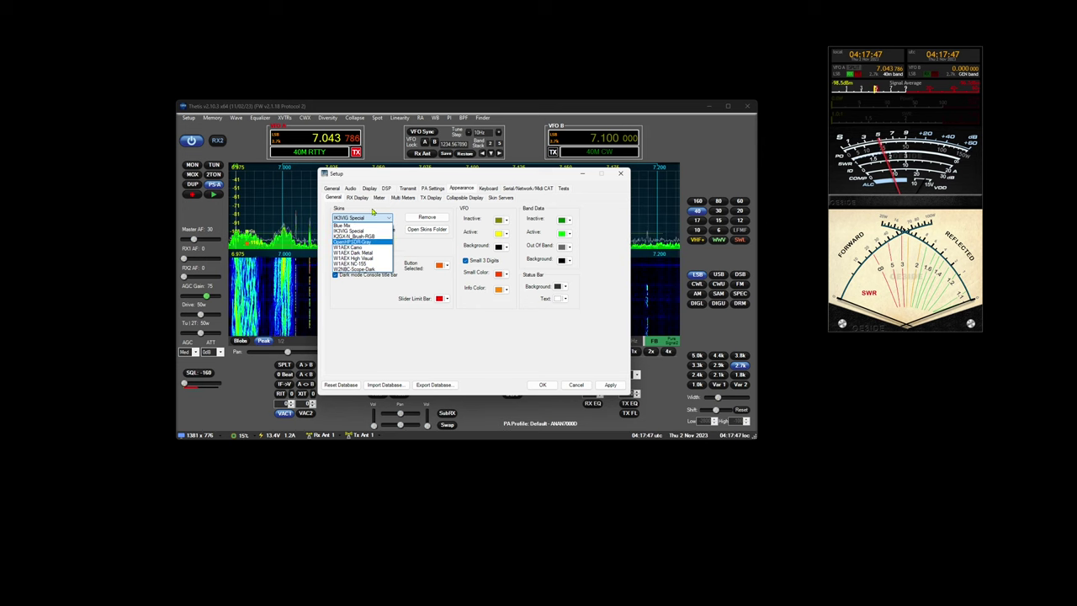
pyautogui.click(368, 247)
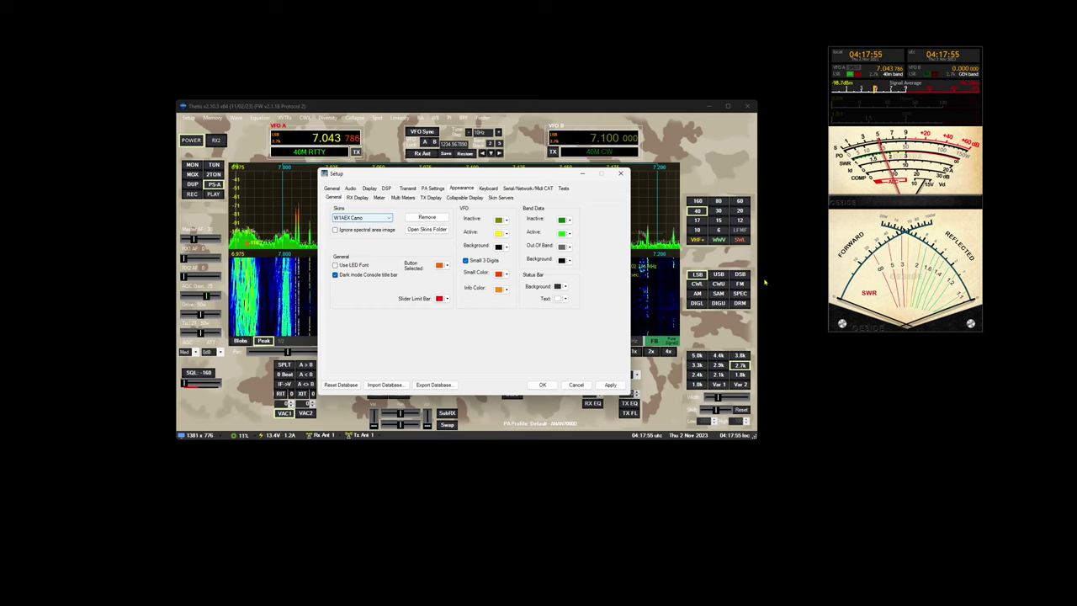
# - Load OE3IDE's various skins from the skin servers and download the FTDX-5000 multimeter into the current skin
pyautogui.click(379, 198)
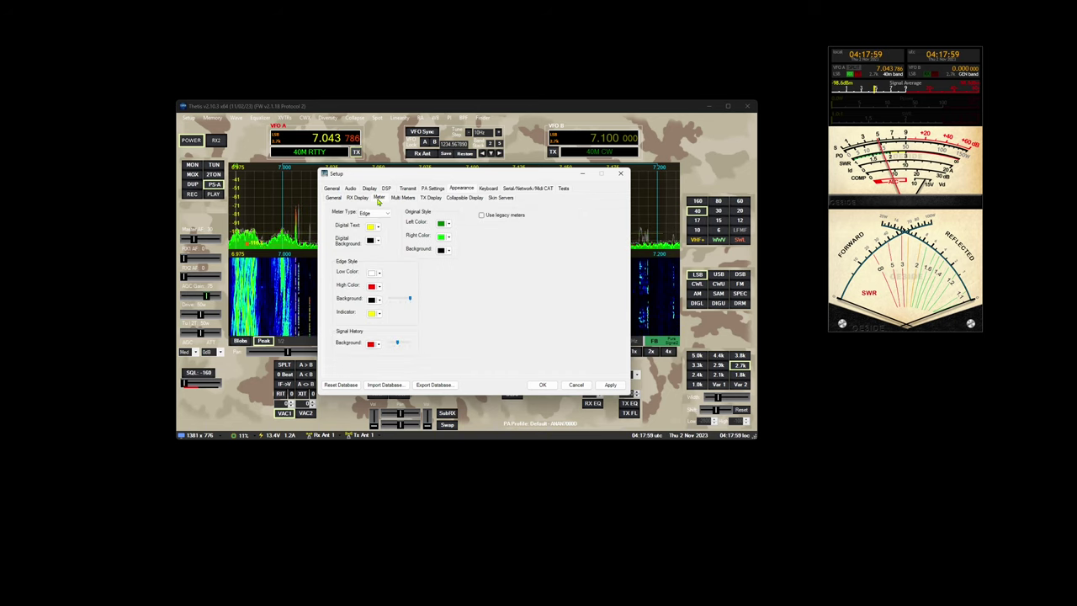
pyautogui.click(494, 199)
pyautogui.click(426, 216)
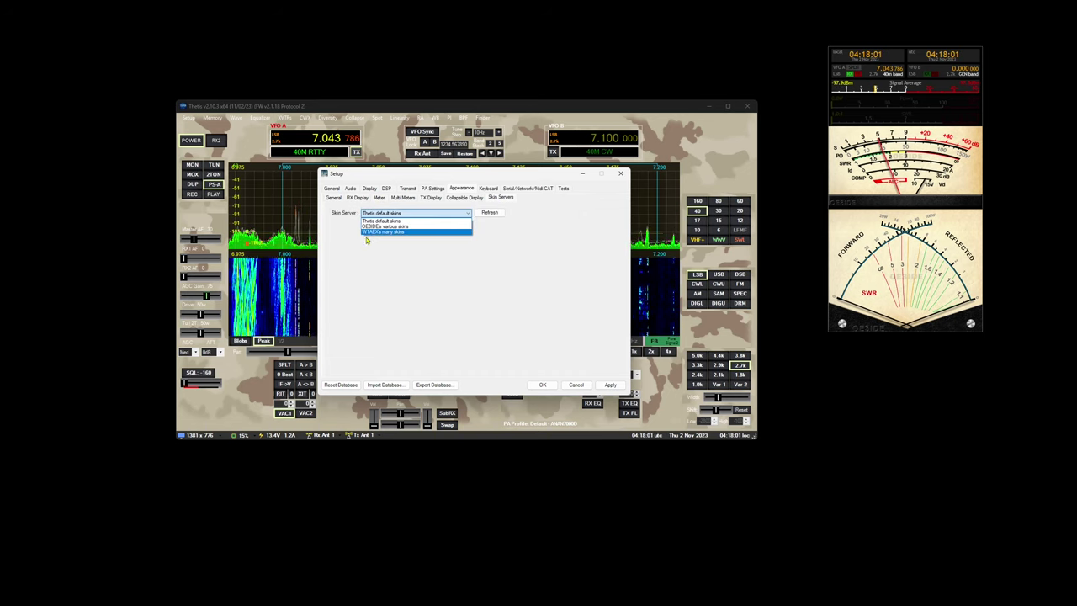
pyautogui.click(401, 228)
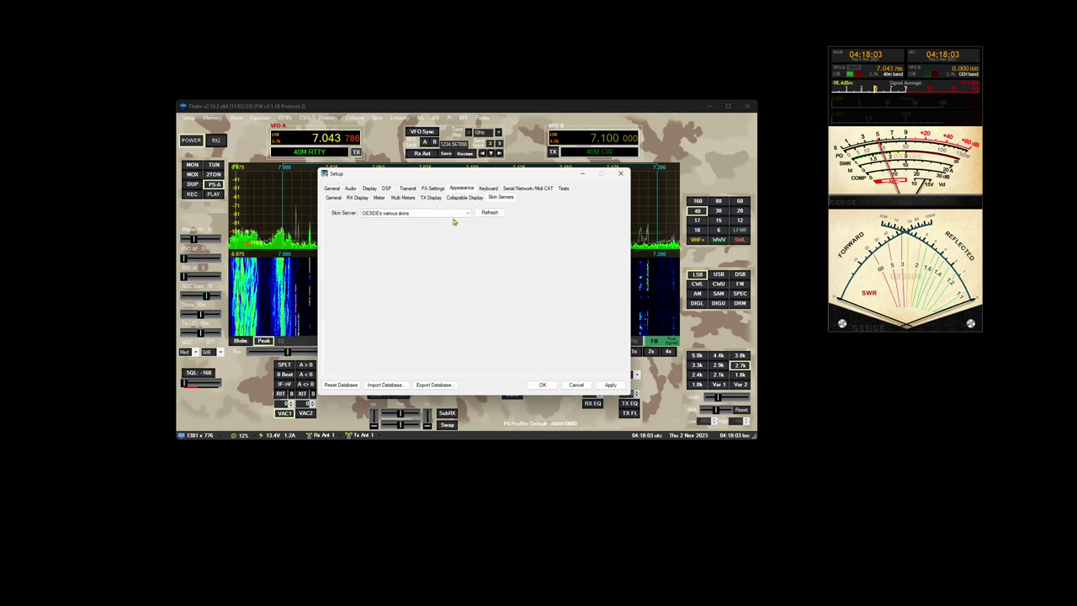
pyautogui.click(489, 213)
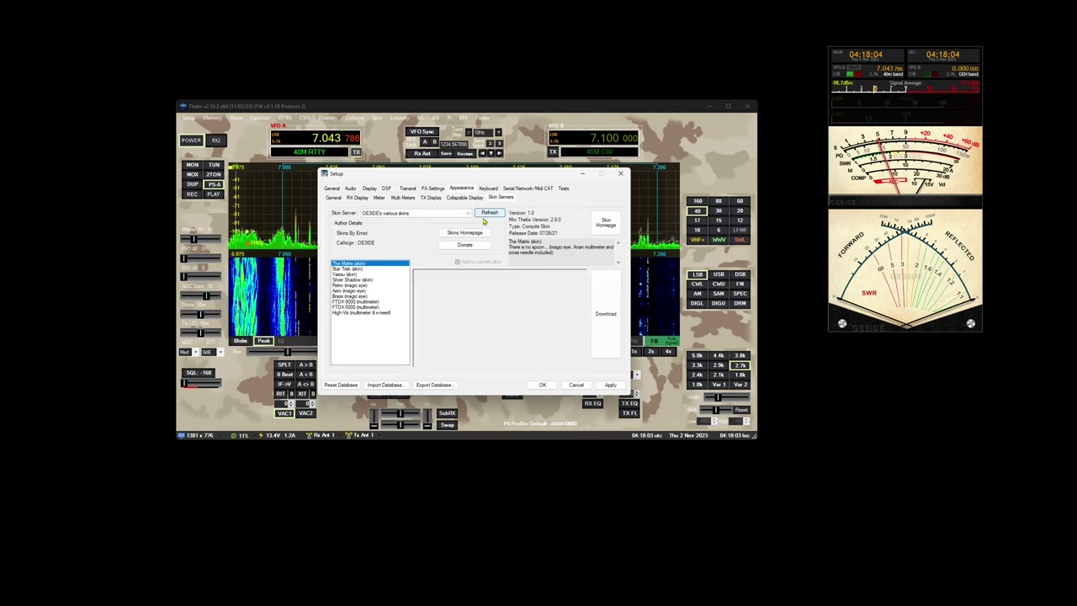
pyautogui.click(367, 308)
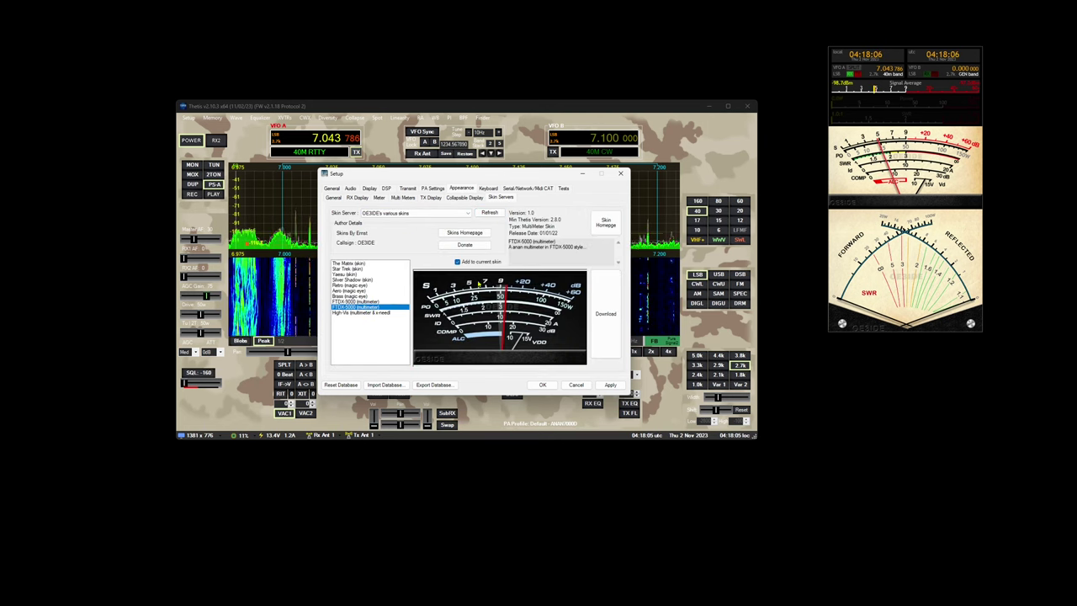
pyautogui.click(607, 314)
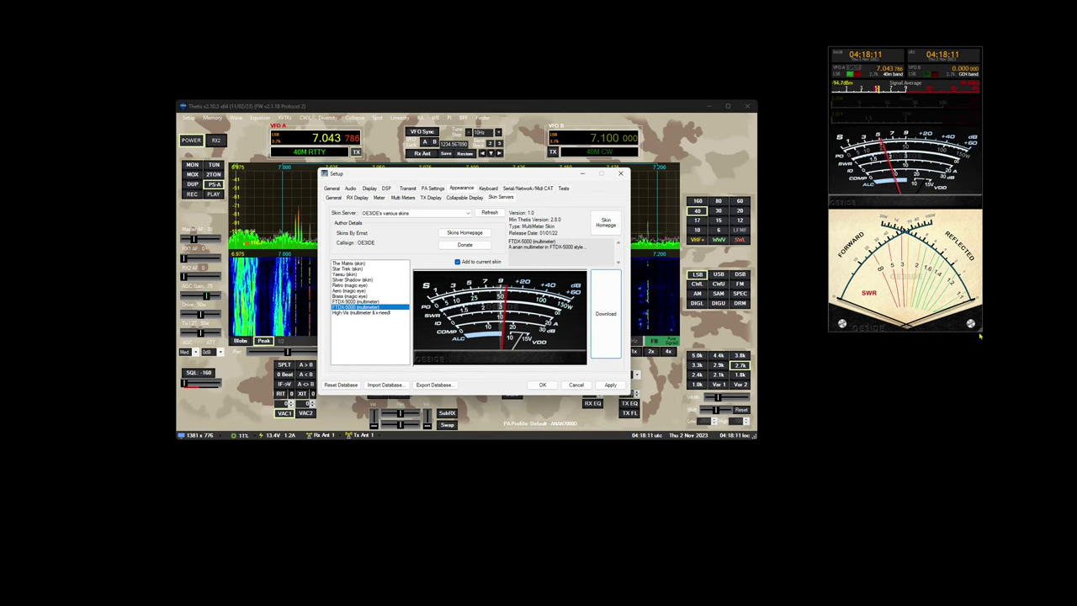
# - Make the floating meter container narrower and taller, and add a Magic Eye to Container 1
pyautogui.moveTo(981, 331); pyautogui.dragTo(962, 350)
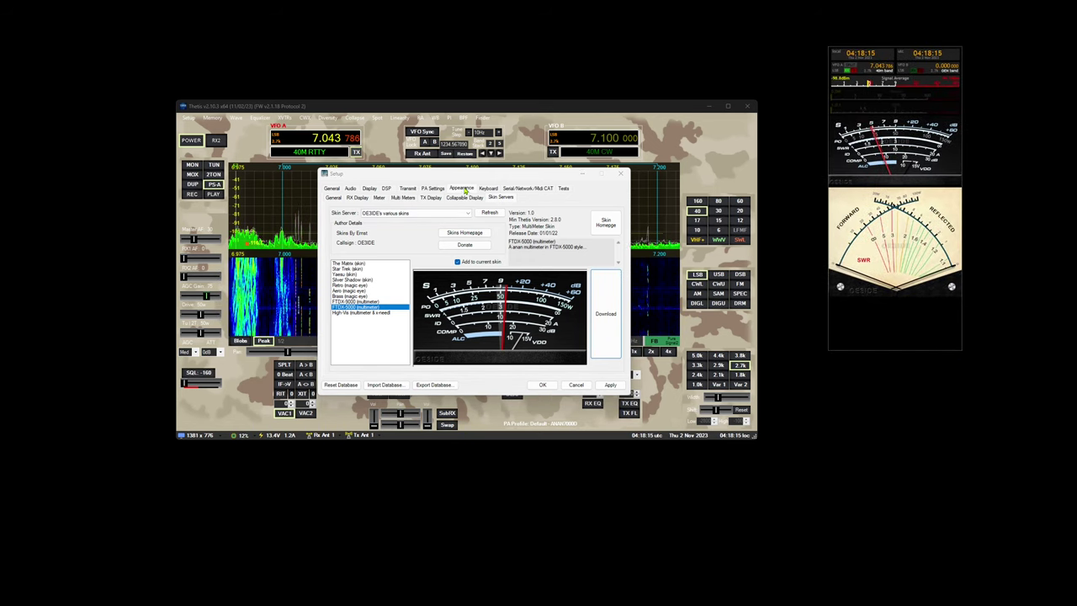
pyautogui.click(409, 199)
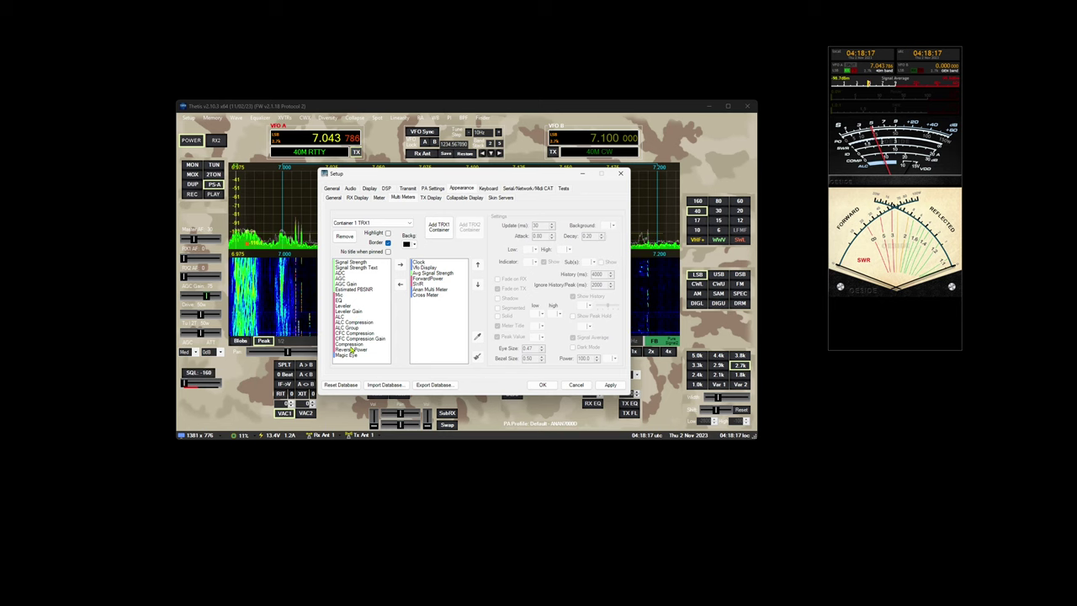
pyautogui.doubleClick(352, 354)
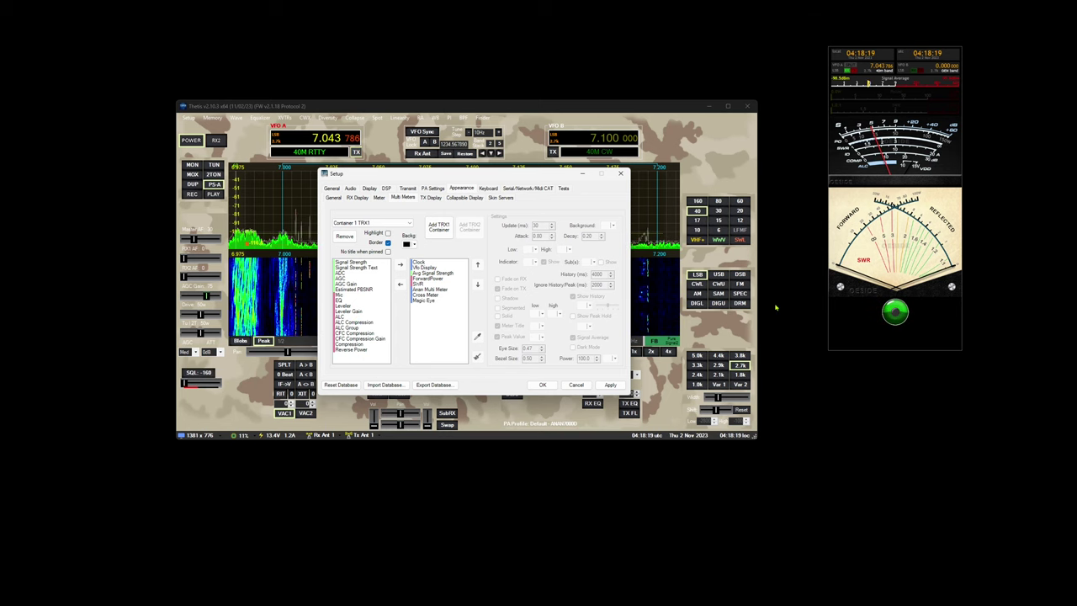
# - Set the Magic Eye's eye size and bezel size to 1.00, and resize the meter container to fit it
pyautogui.click(436, 308)
pyautogui.doubleClick(529, 347)
pyautogui.write('1')
pyautogui.click(526, 358)
pyautogui.write('1')
pyautogui.moveTo(962, 350); pyautogui.dragTo(933, 375)
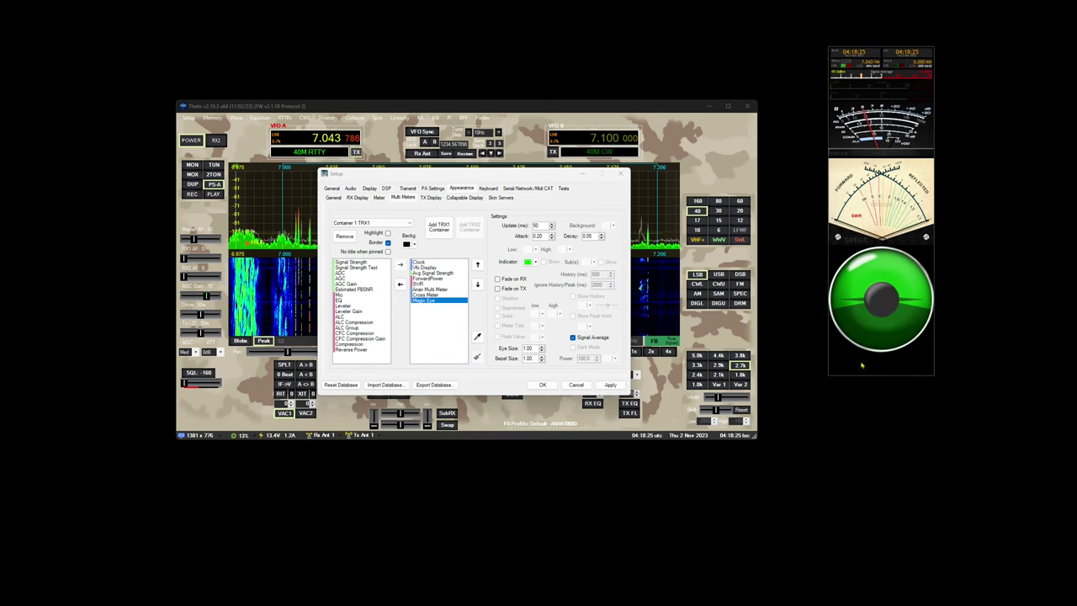
pyautogui.scroll(-15, 533, 350)
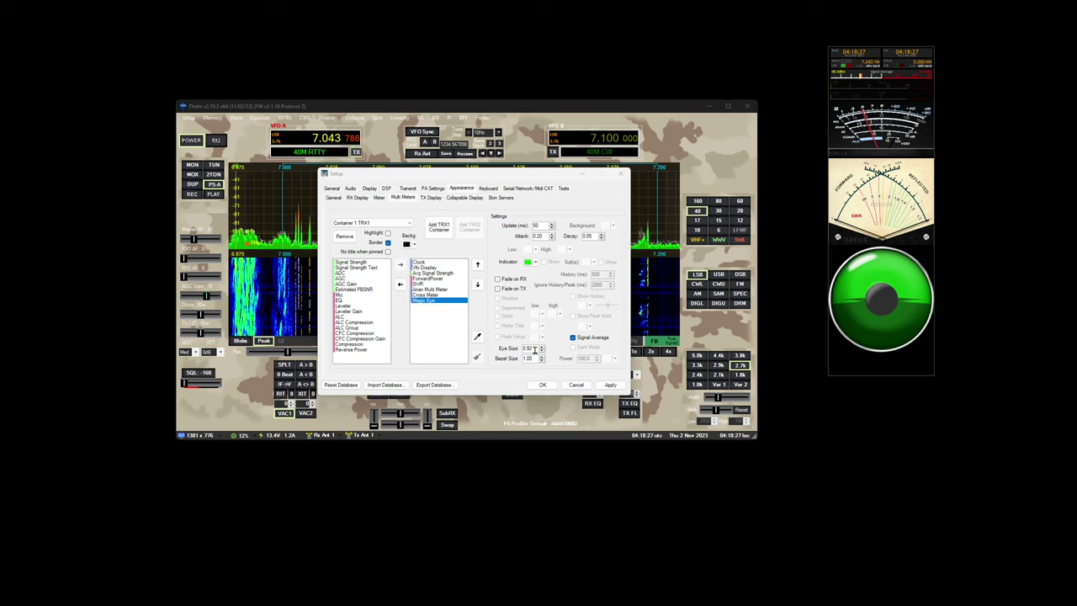
pyautogui.scroll(15, 533, 350)
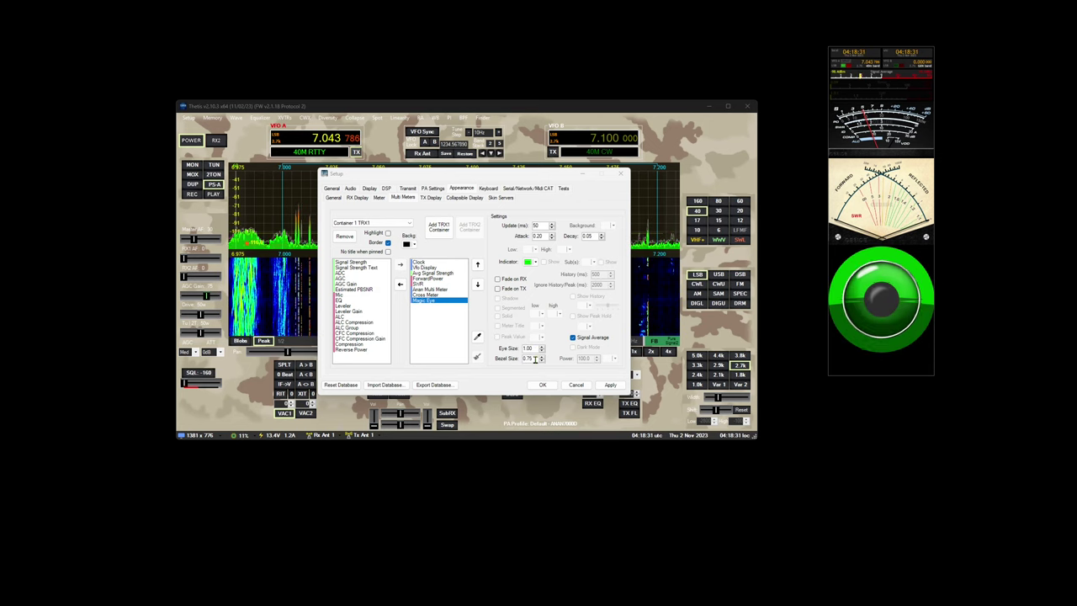
# - Load OE3IDE's various skins again and download the Retro magic eye into the current skin
pyautogui.click(503, 198)
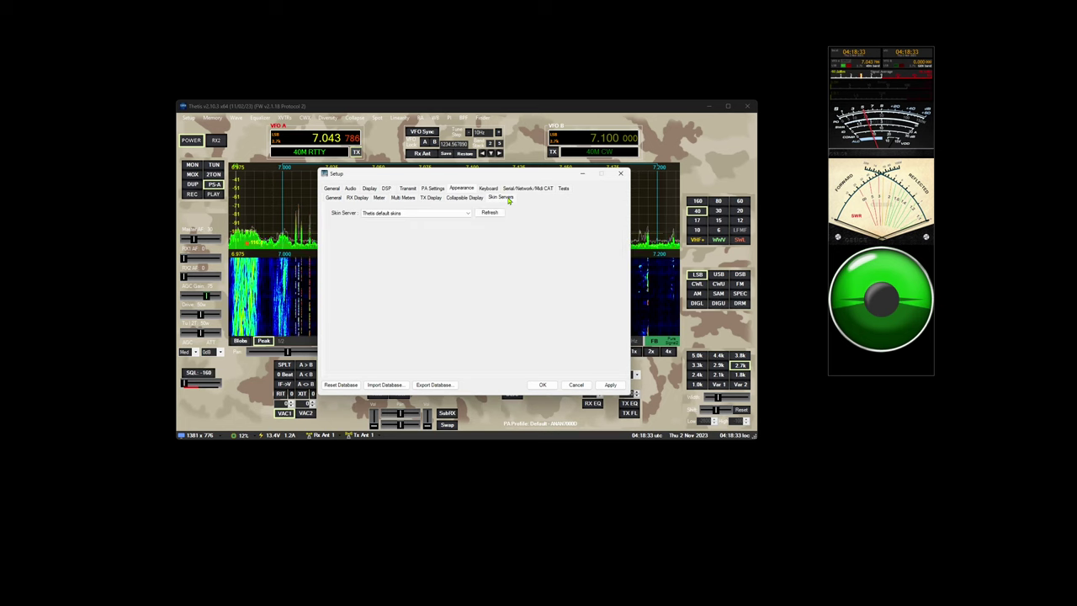
pyautogui.click(454, 213)
pyautogui.click(428, 227)
pyautogui.click(488, 212)
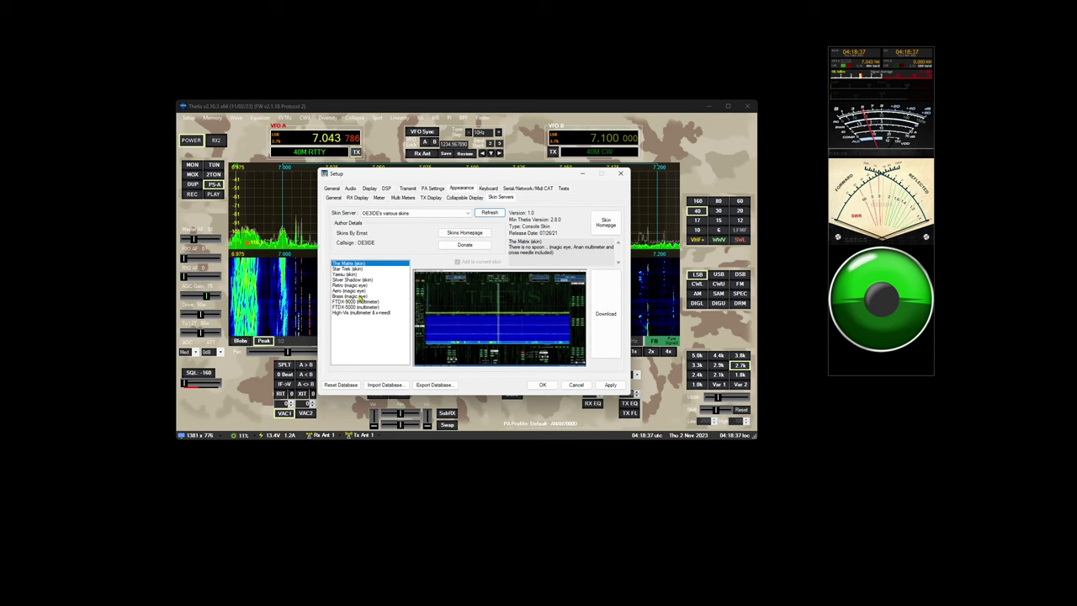
pyautogui.click(354, 286)
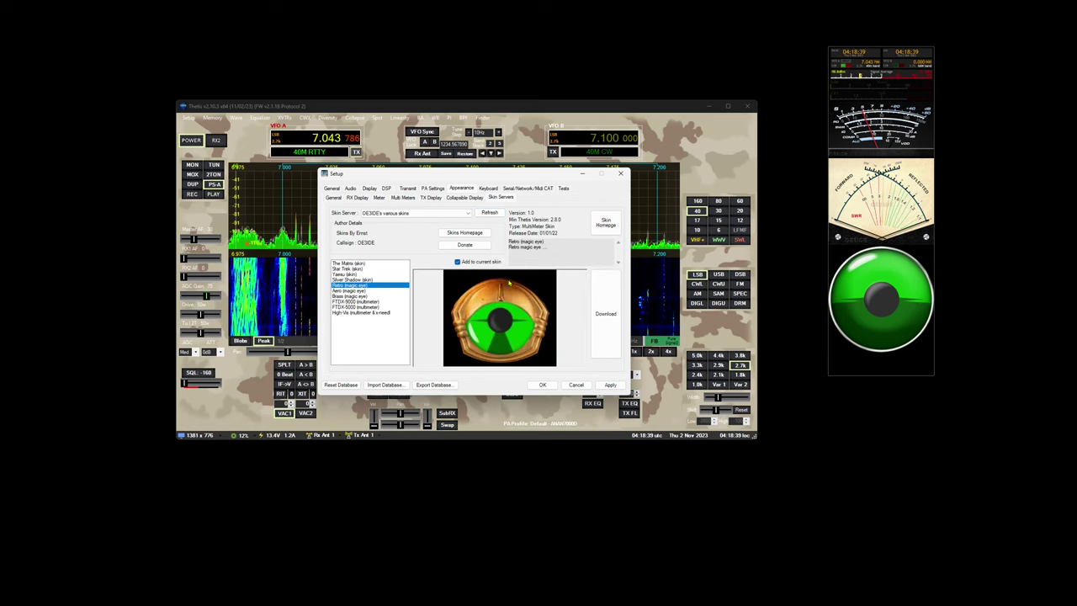
pyautogui.click(609, 314)
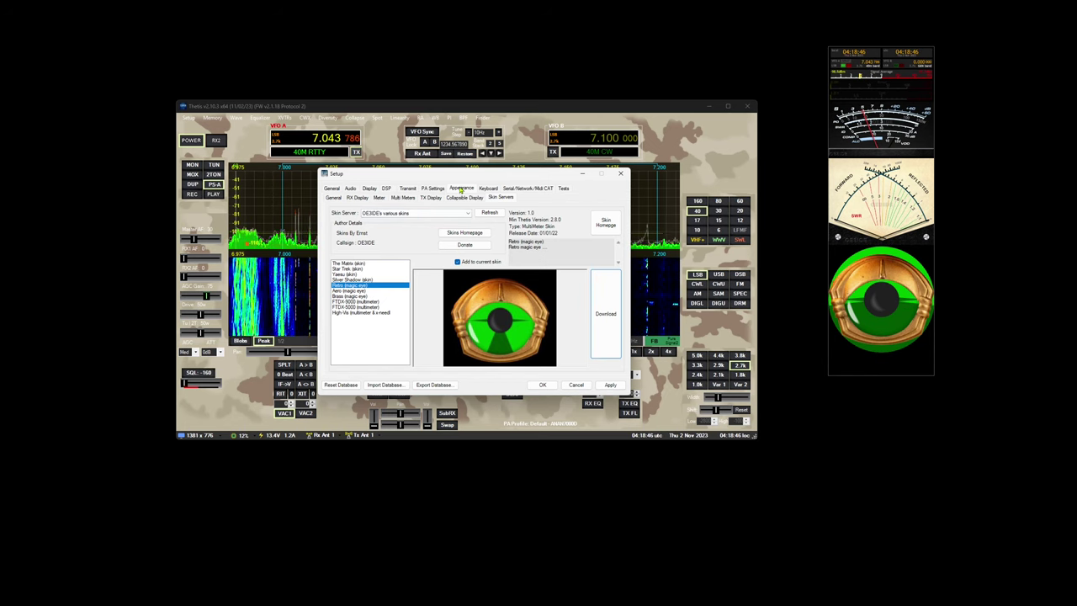
# - Reduce the Magic Eye's eye size to 0.80 so it fits inside the Retro bezel
pyautogui.click(403, 198)
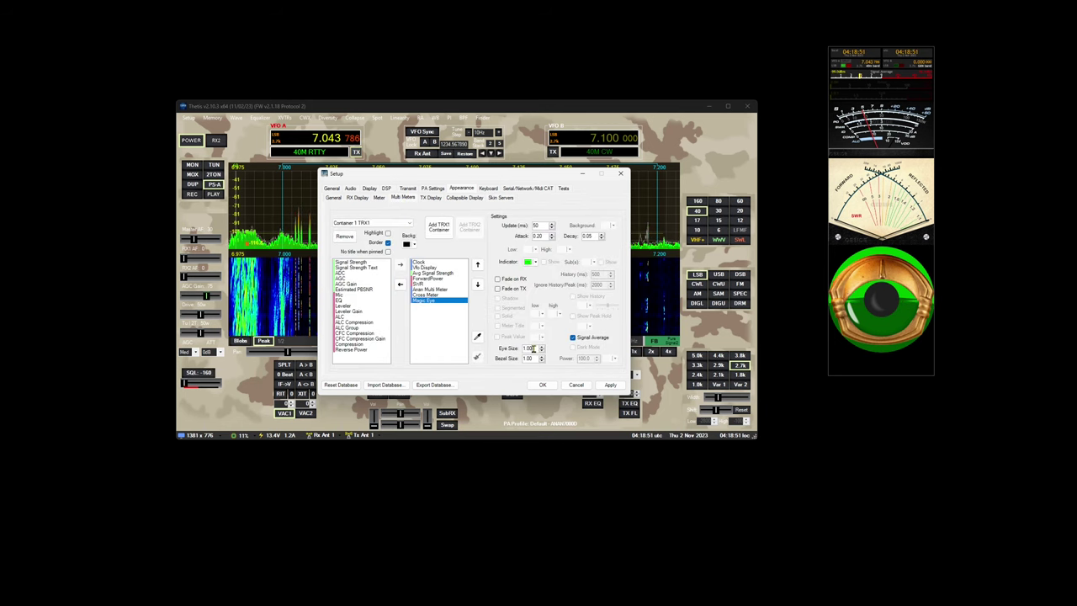
pyautogui.scroll(-10, 533, 348)
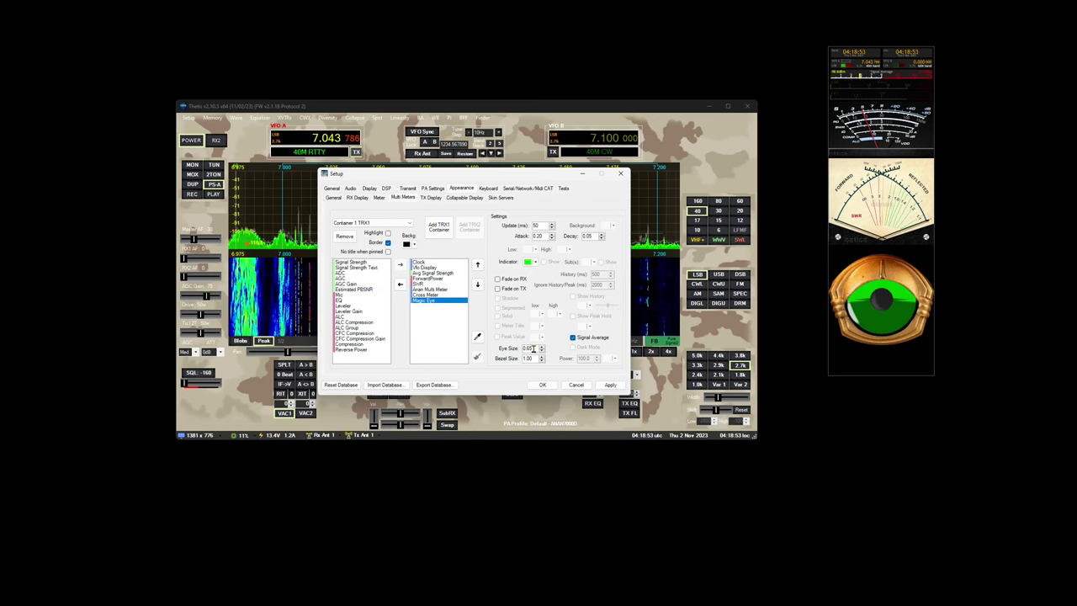
pyautogui.scroll(5, 533, 349)
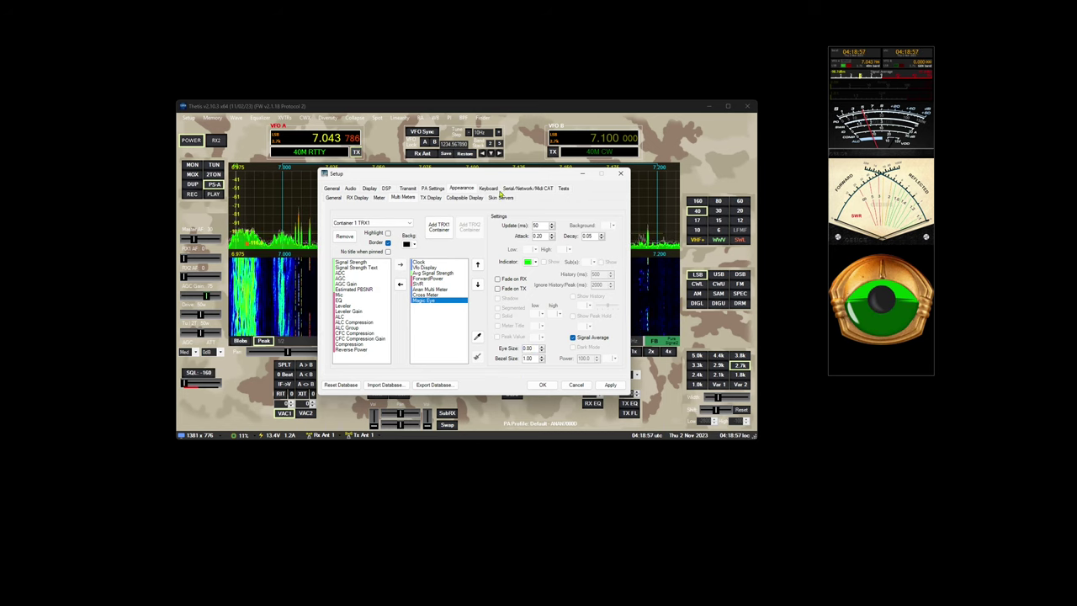
# - Switch the console skin back to IK3VIG Special in the General appearance settings
pyautogui.click(500, 199)
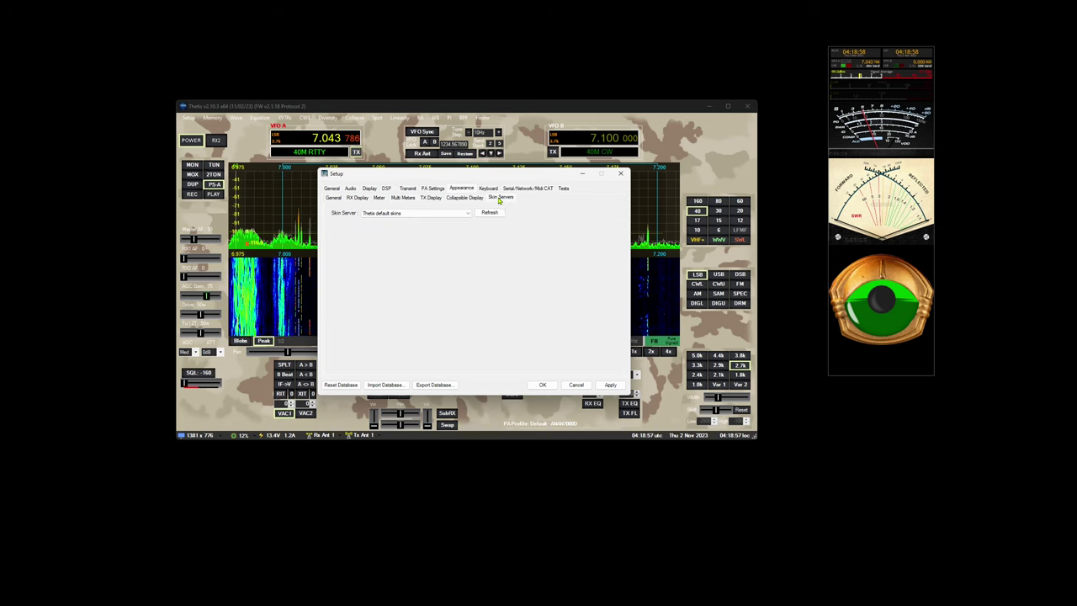
pyautogui.click(334, 199)
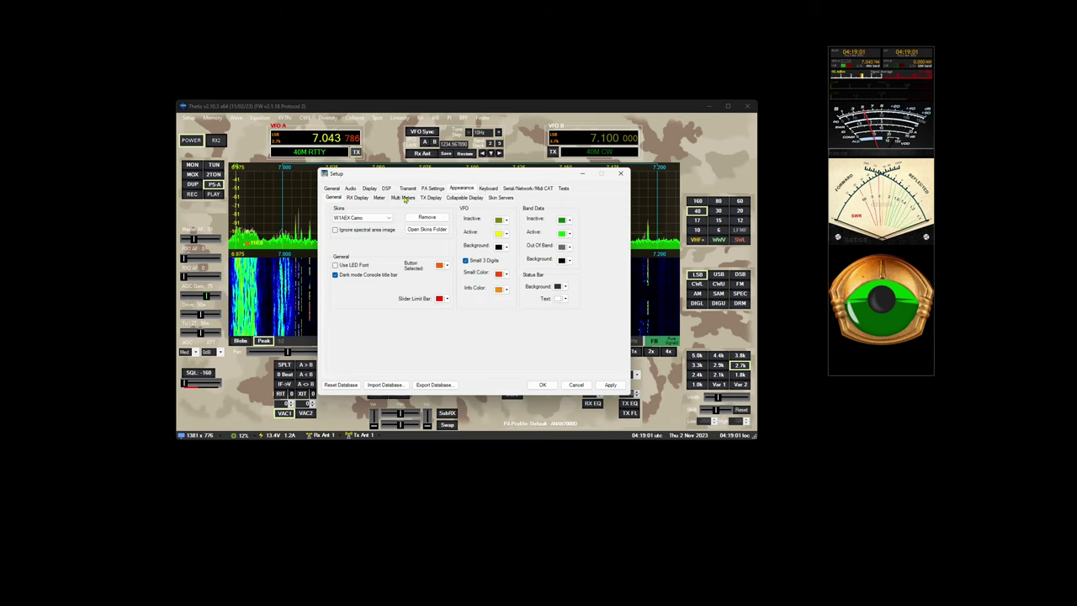
pyautogui.click(377, 219)
pyautogui.click(370, 231)
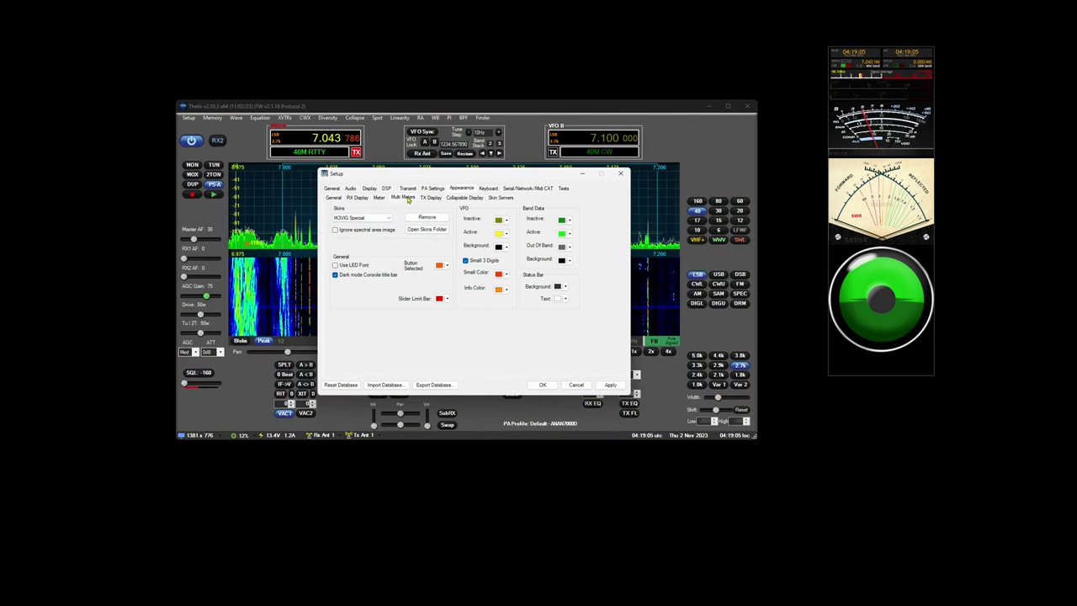
# - Load the skins from the Thetis default skins server and download Default Meters into the current skin
pyautogui.click(404, 197)
pyautogui.click(501, 197)
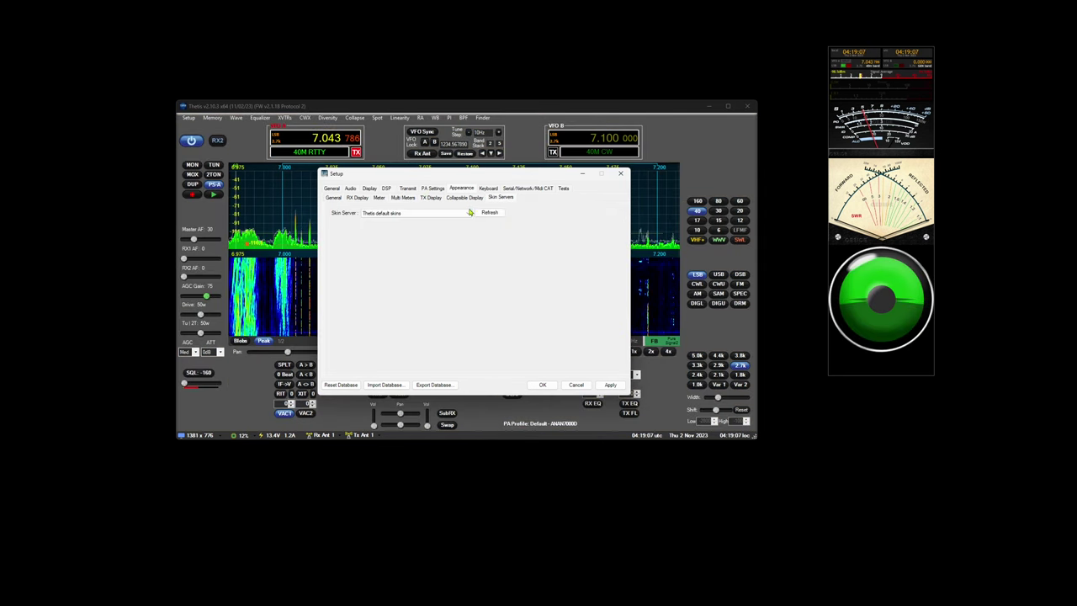
pyautogui.click(469, 213)
pyautogui.click(412, 222)
pyautogui.click(489, 213)
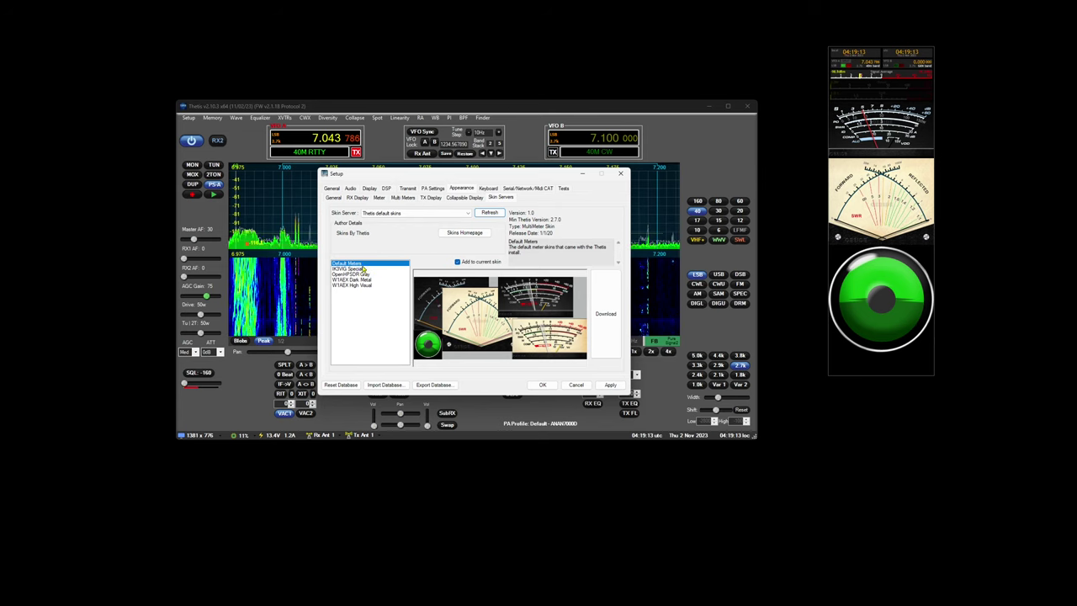
pyautogui.click(606, 314)
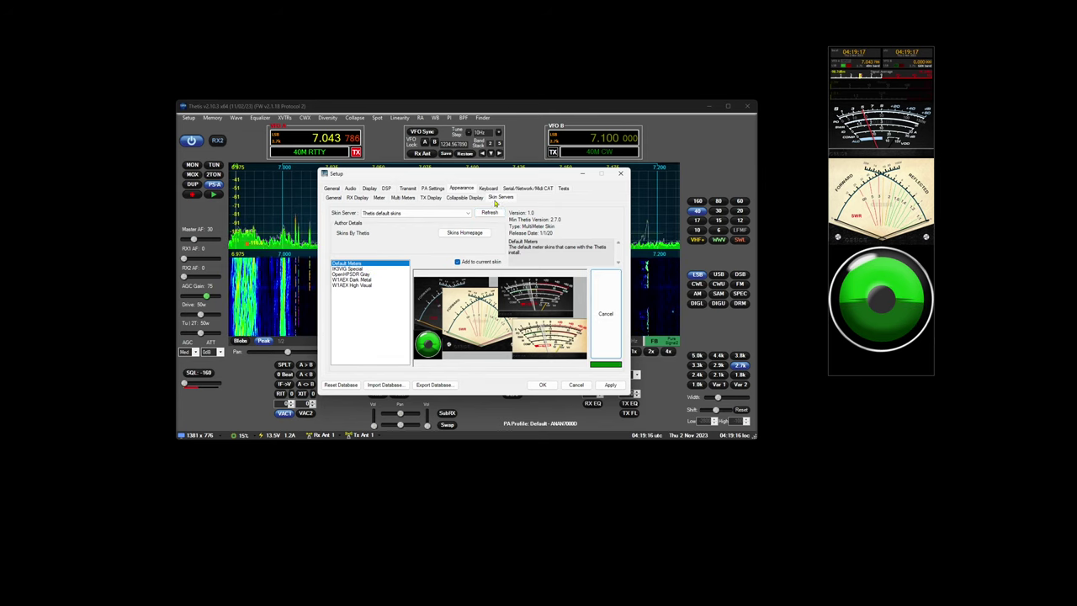
# - Remove the Magic Eye, Cross Meter and Anan Multi Meter from Container 1 and resize the container to fit the remaining meters
pyautogui.click(407, 198)
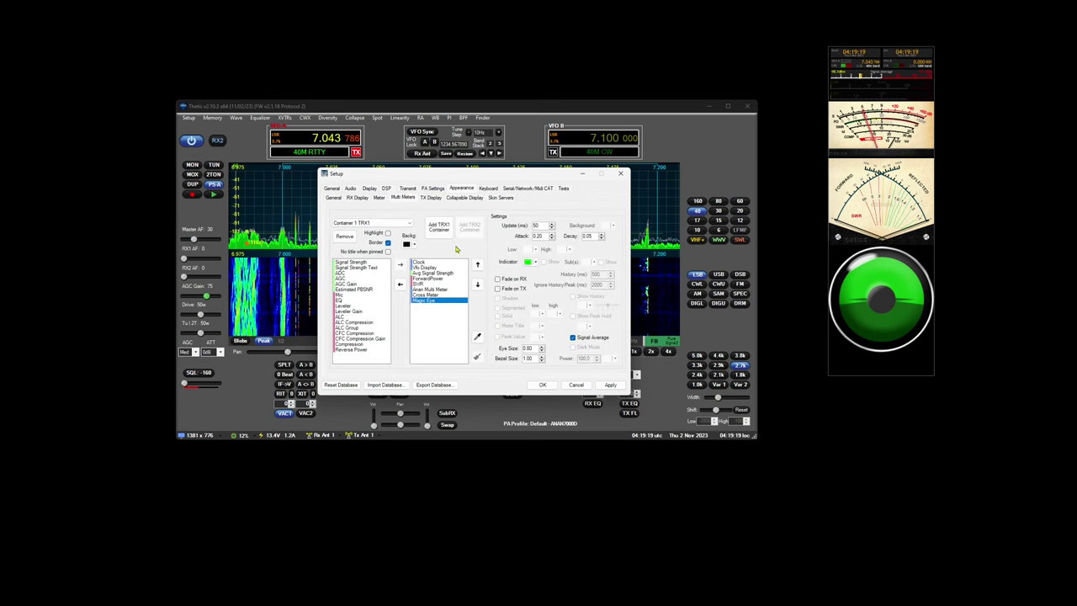
pyautogui.doubleClick(530, 349)
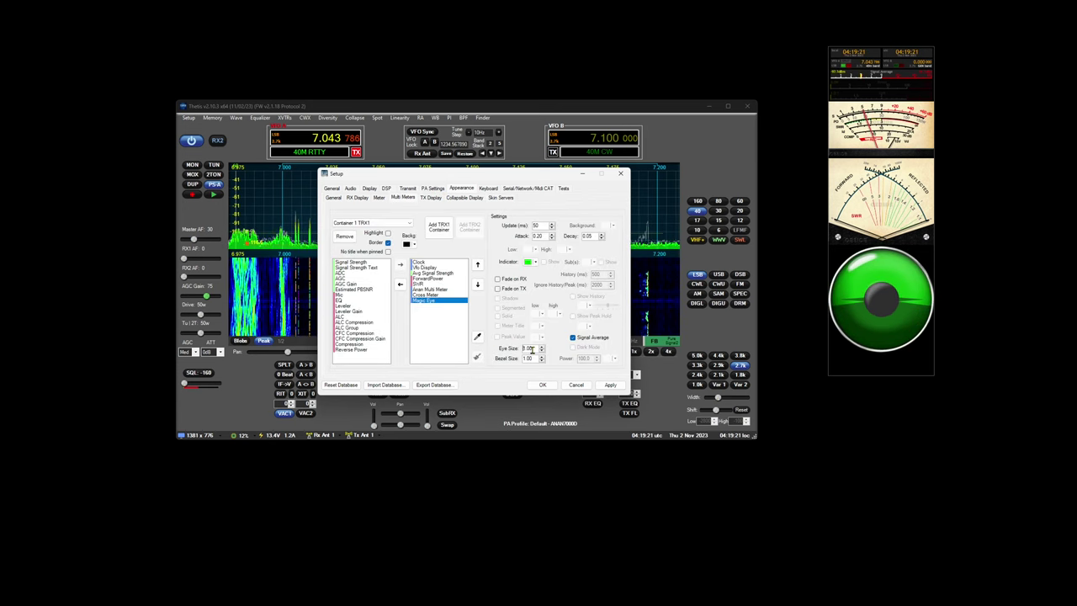
pyautogui.click(440, 305)
pyautogui.doubleClick(440, 305)
pyautogui.doubleClick(439, 295)
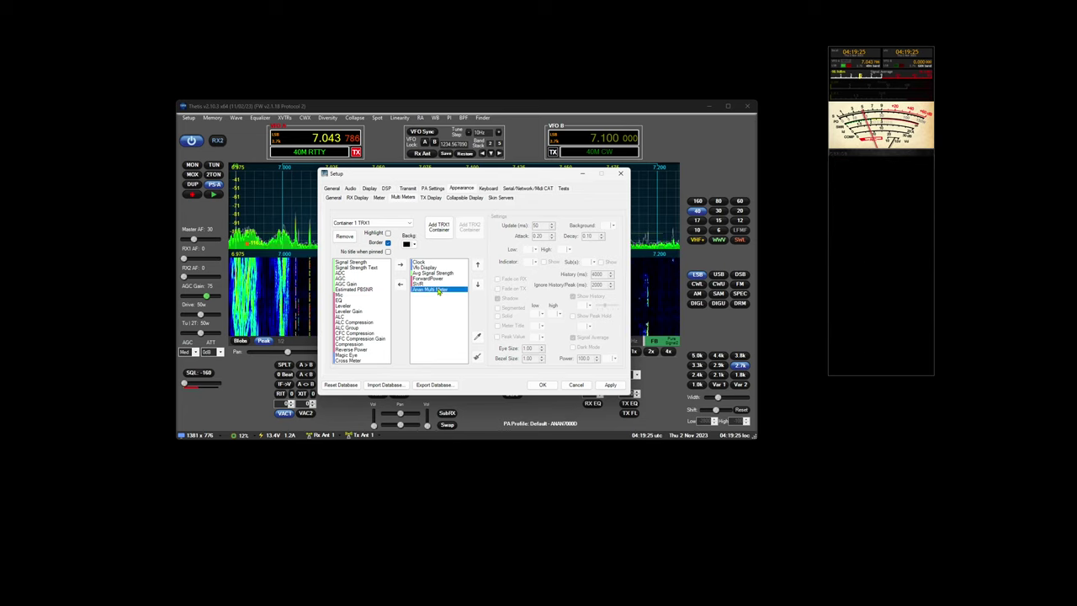
pyautogui.doubleClick(438, 291)
pyautogui.click(543, 385)
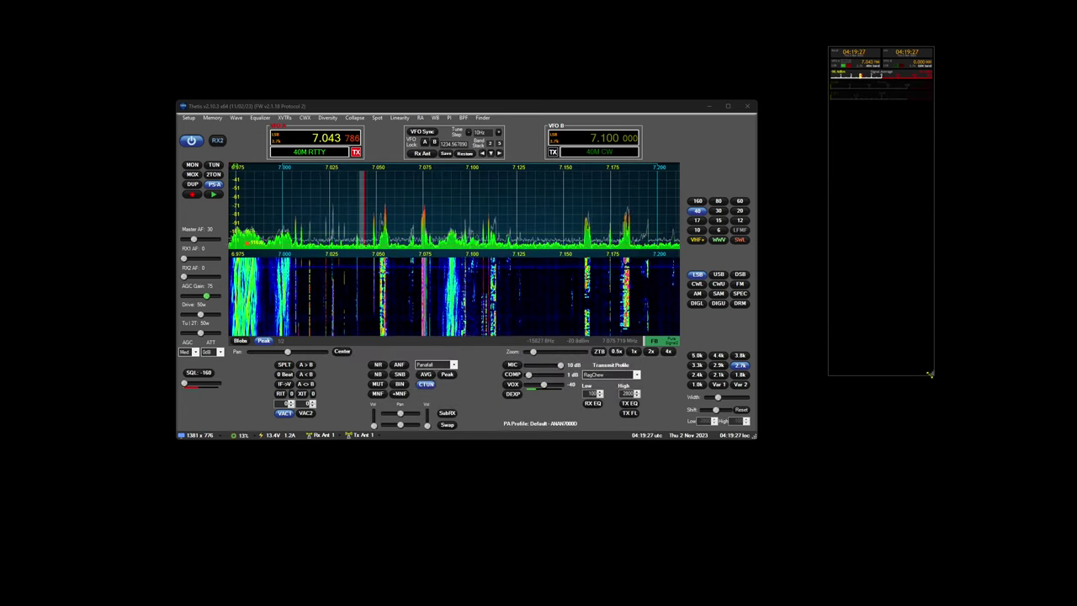
pyautogui.moveTo(930, 374); pyautogui.dragTo(1001, 159)
# - Review the low and high AF cut settings for the FM receiver and transmitter in the DSP setup
pyautogui.click(188, 117)
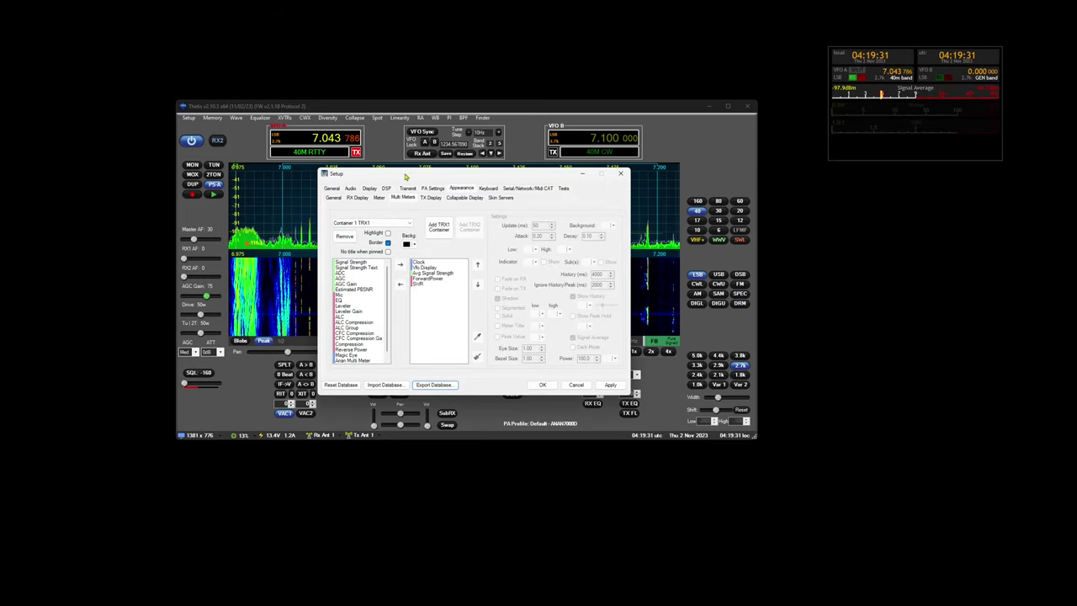
pyautogui.click(386, 189)
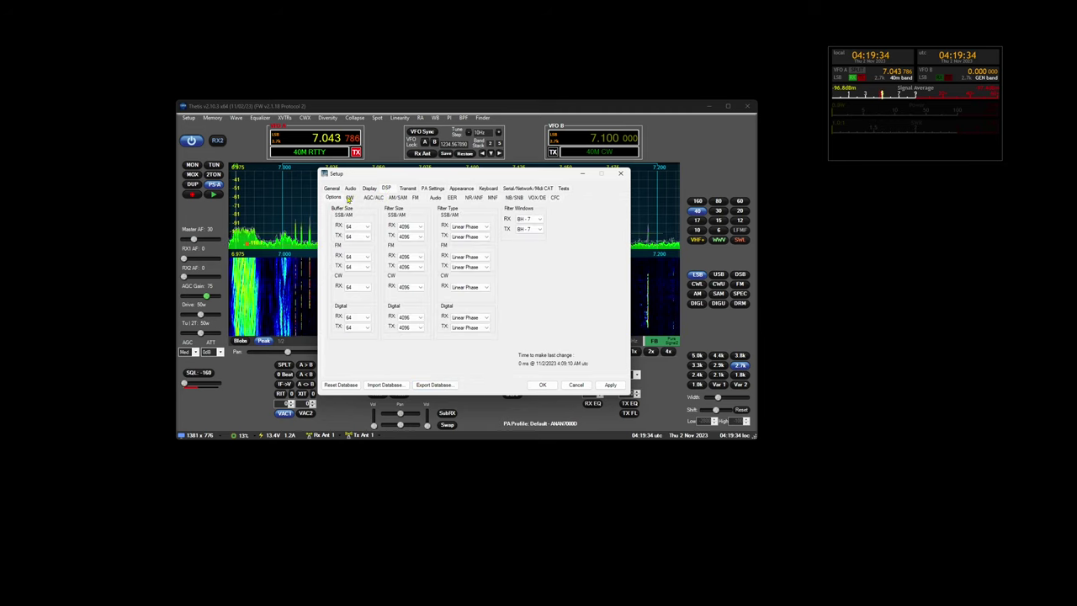
pyautogui.click(415, 198)
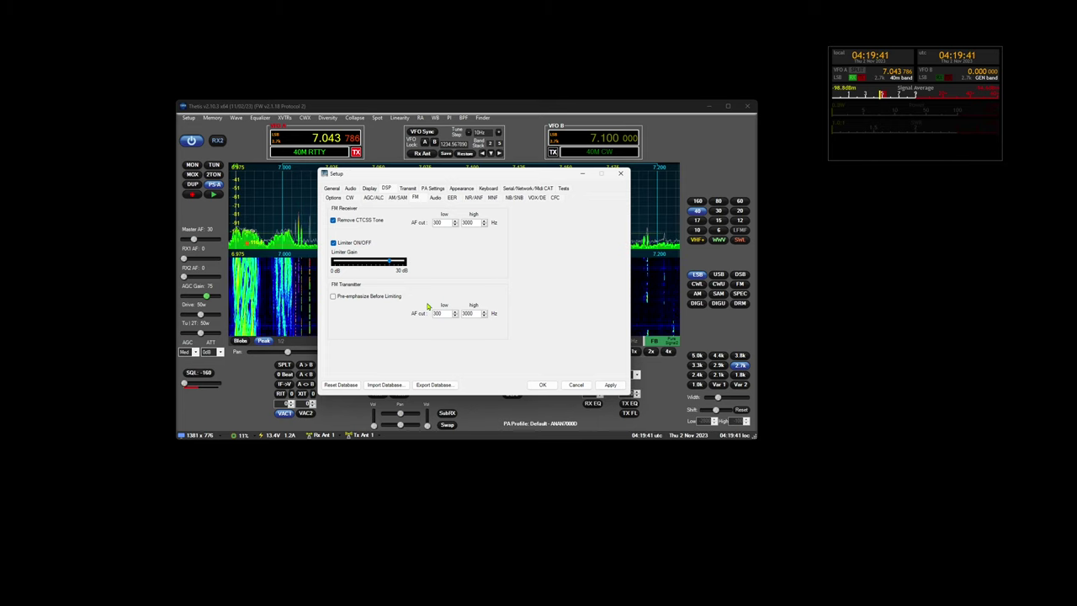
# - Set the CFC graph range to ±40 dB and raise the pre-comp level to its 16 dB maximum
pyautogui.click(555, 197)
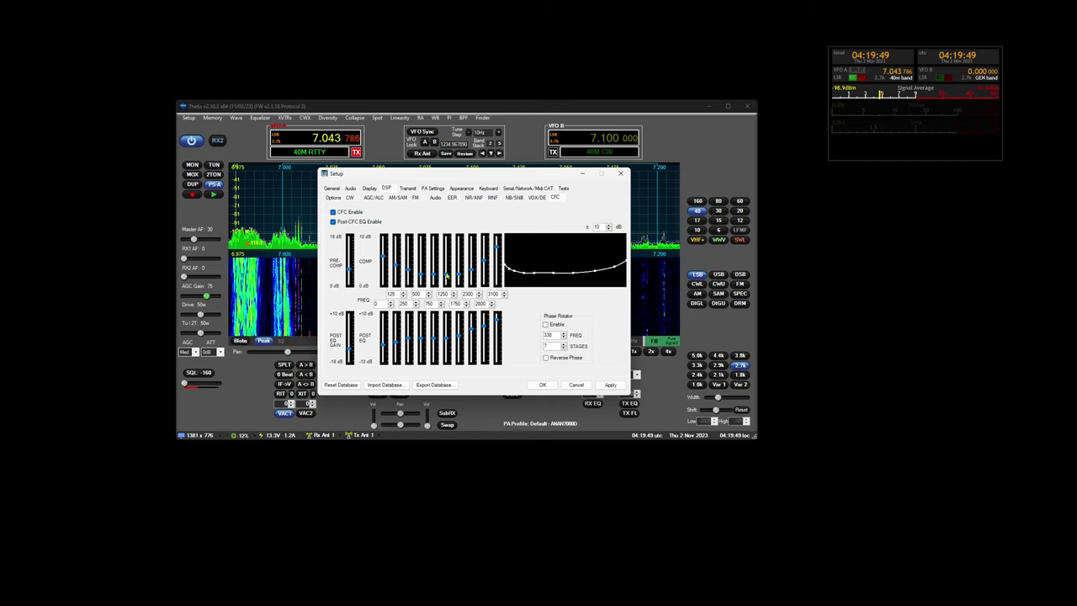
pyautogui.moveTo(447, 278)
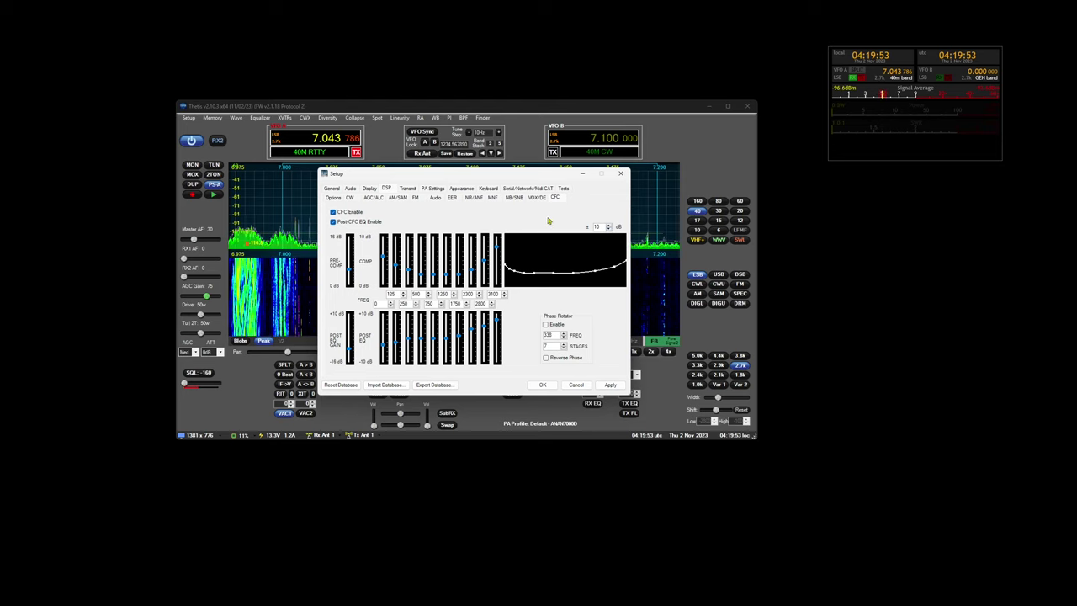
pyautogui.click(608, 227)
pyautogui.click(608, 226)
pyautogui.click(609, 227)
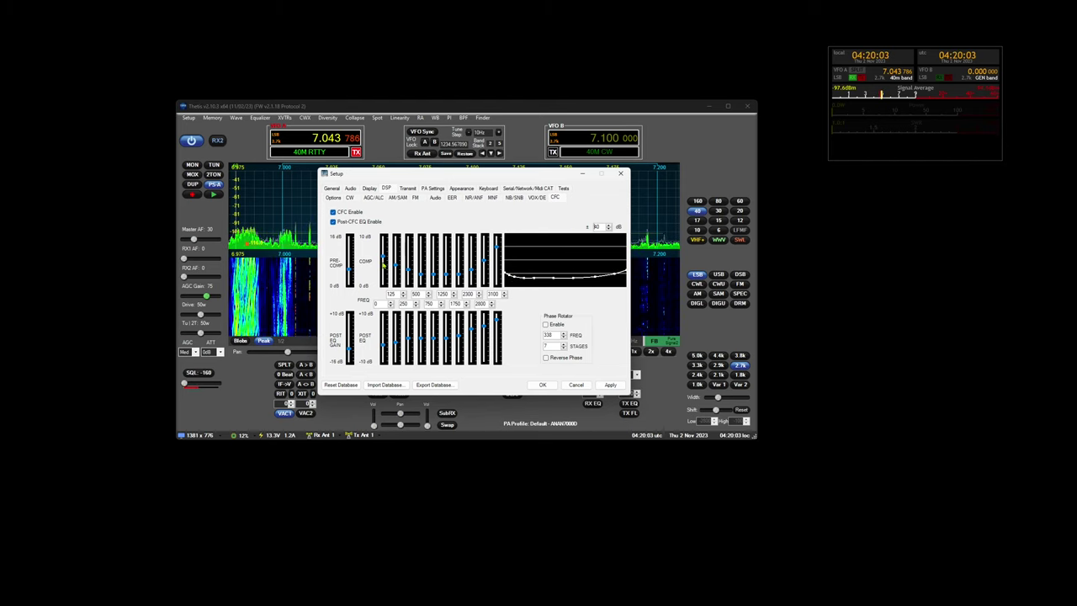
pyautogui.moveTo(434, 275)
pyautogui.mouseDown()
pyautogui.moveTo(439, 239)
pyautogui.moveTo(438, 276)
pyautogui.mouseUp()
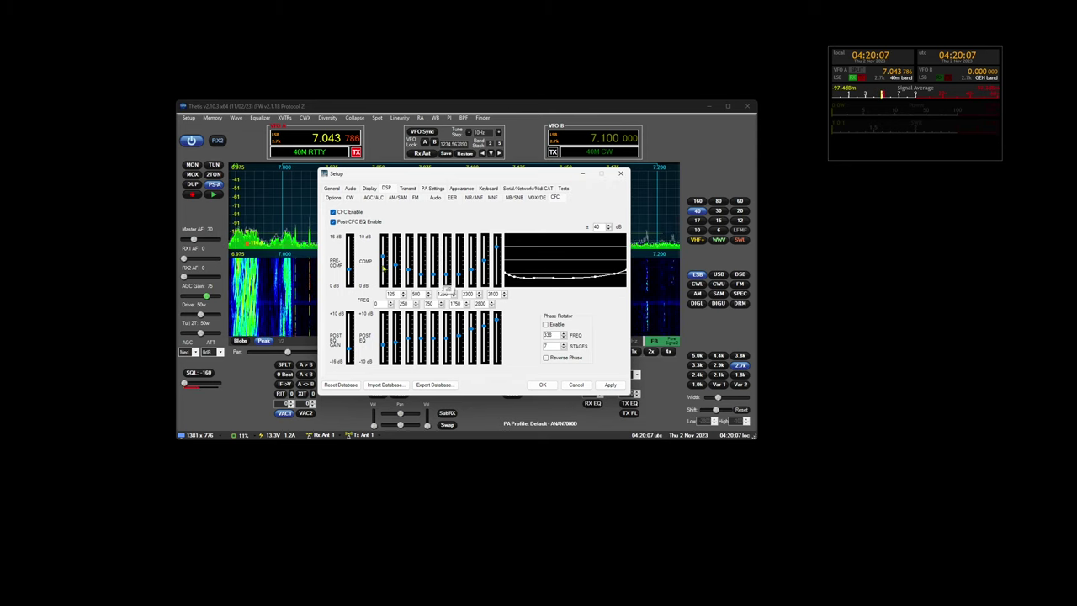
pyautogui.moveTo(350, 269); pyautogui.dragTo(350, 234)
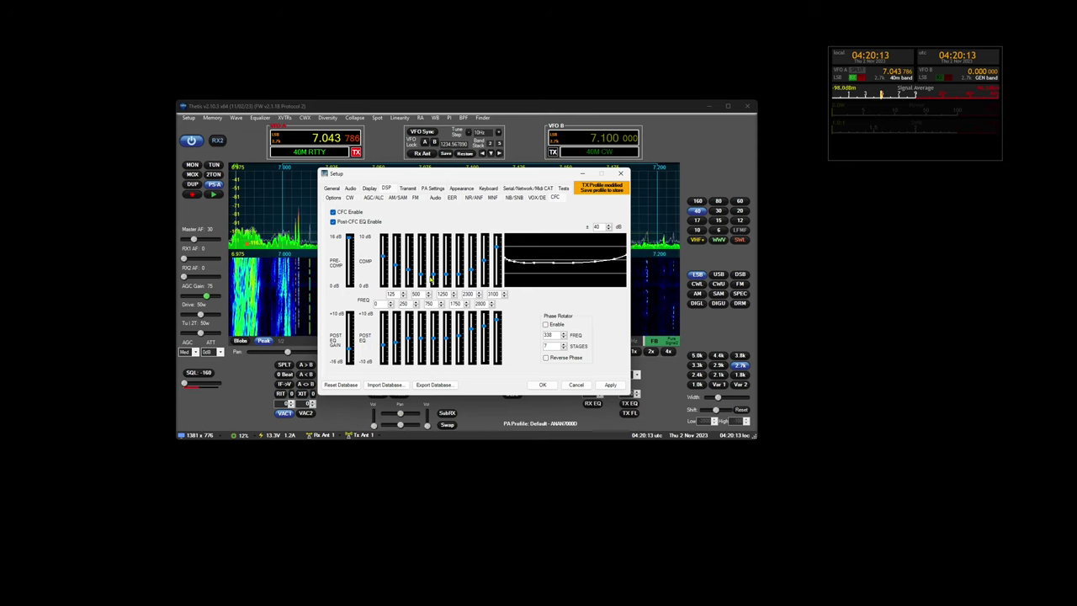
# - Lower the 750 Hz CFC compression band to its minimum, reduce the pre-comp level, and set the graph range to ±10 dB
pyautogui.moveTo(434, 276); pyautogui.dragTo(435, 289)
pyautogui.moveTo(350, 251); pyautogui.dragTo(350, 280)
pyautogui.click(608, 229)
pyautogui.click(609, 229)
pyautogui.click(609, 229)
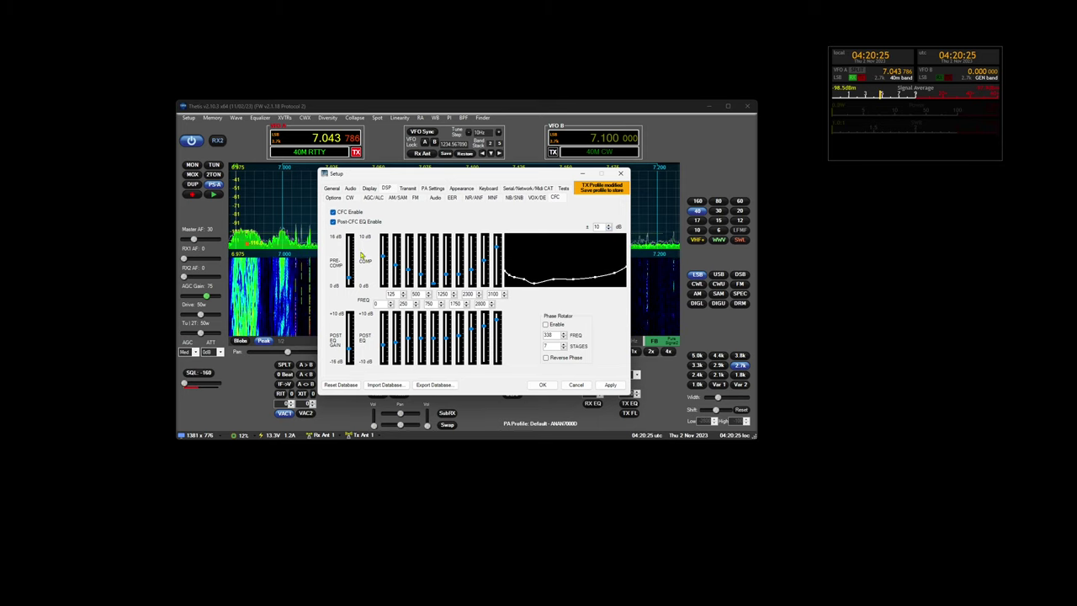
# - Raise the 750 Hz CFC band slightly and set the pre-comp level to about mid-scale, keeping the graph range at ±10 dB
pyautogui.moveTo(350, 281); pyautogui.dragTo(350, 239)
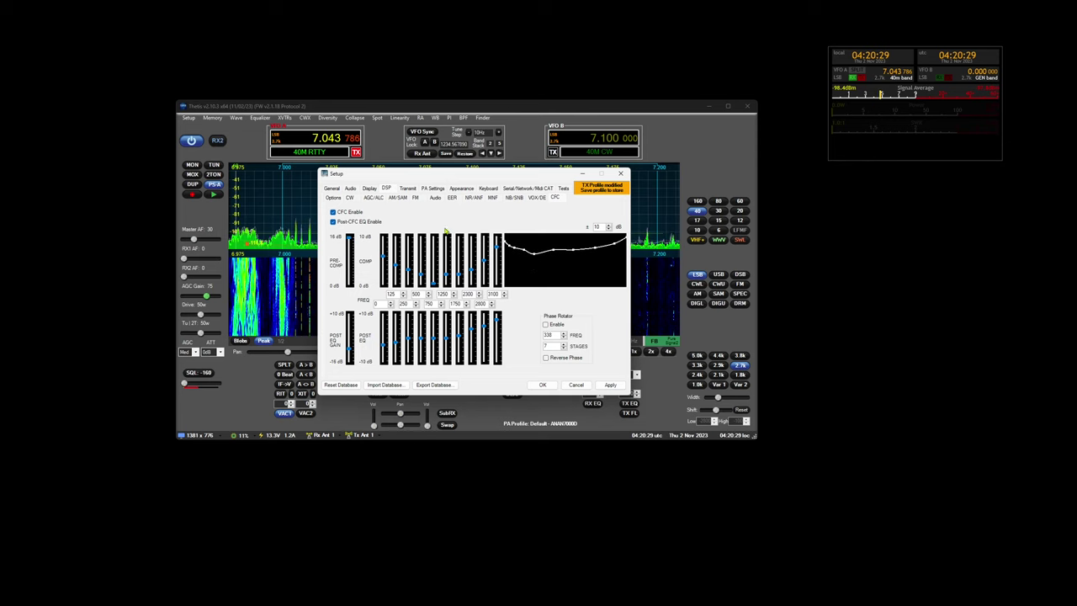
pyautogui.moveTo(435, 288)
pyautogui.mouseDown()
pyautogui.moveTo(438, 256)
pyautogui.moveTo(436, 280)
pyautogui.mouseUp()
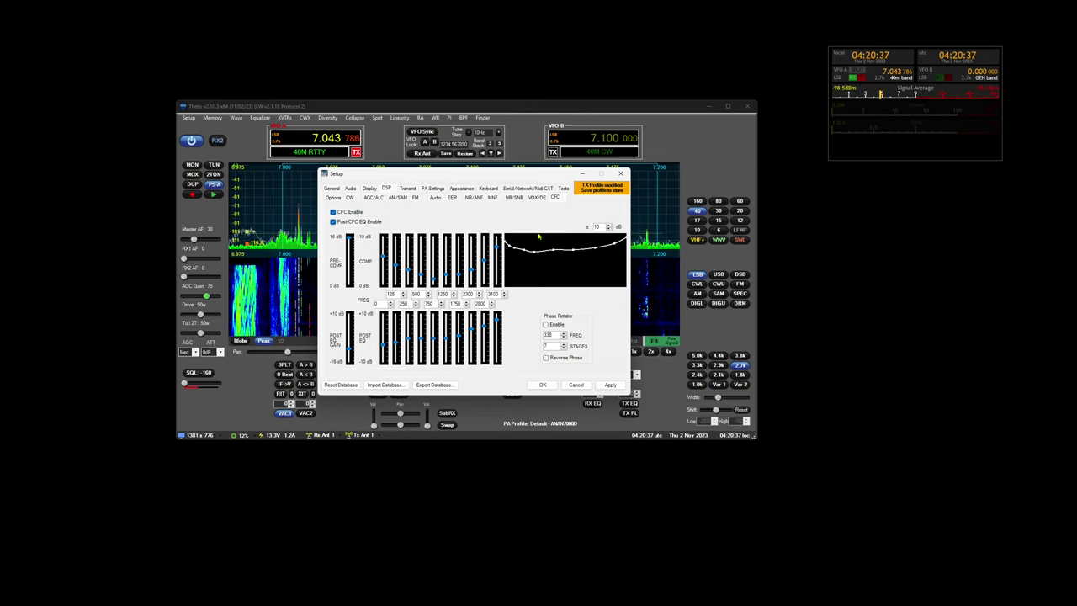
pyautogui.moveTo(350, 239); pyautogui.dragTo(351, 268)
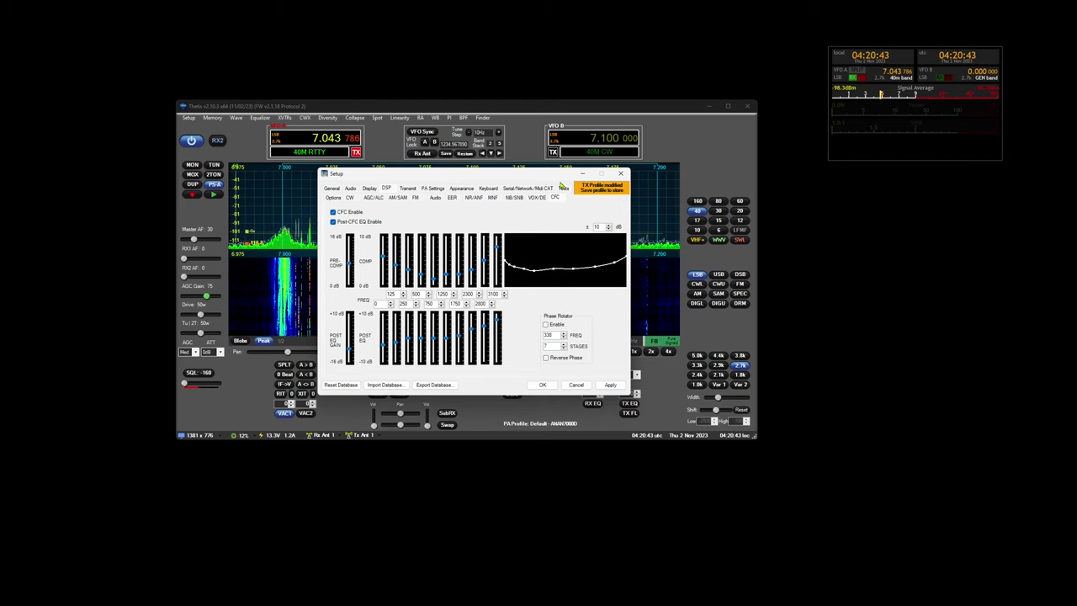
pyautogui.click(609, 225)
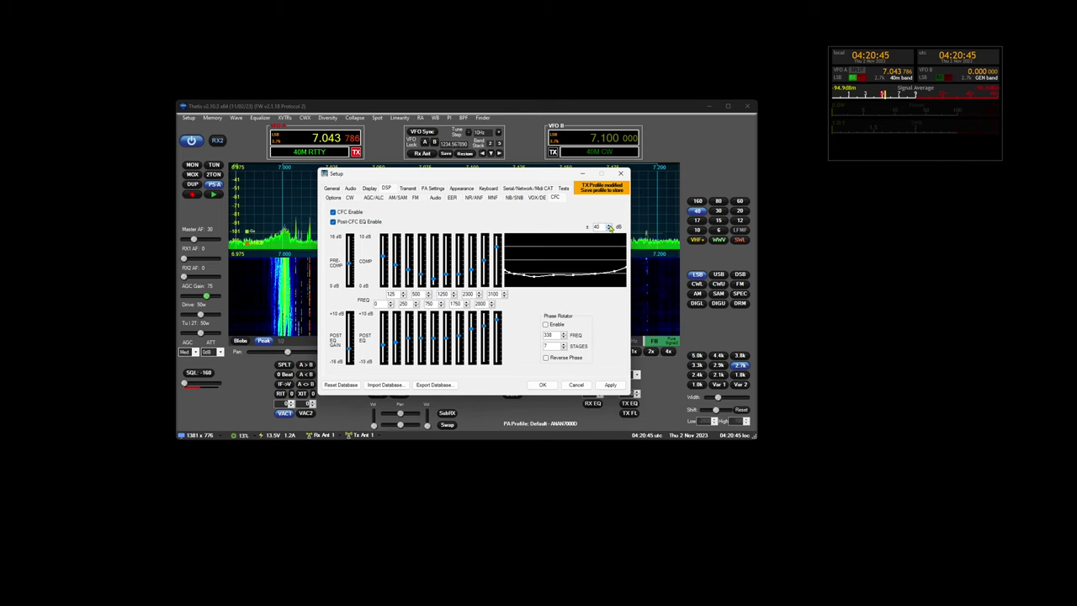
pyautogui.click(608, 229)
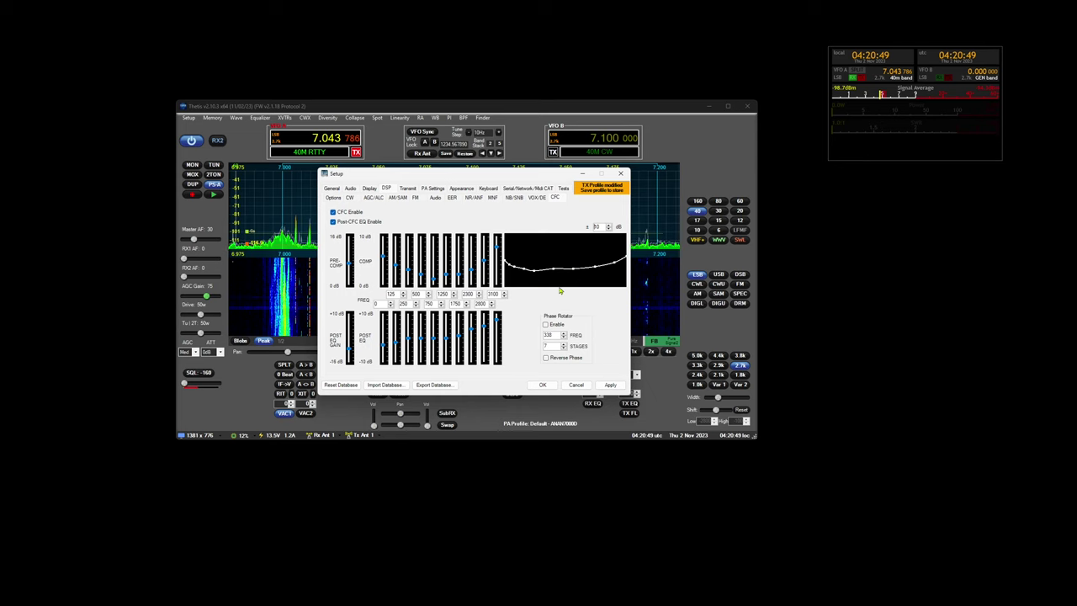
# - Move the Setup window slightly down and place the RX1 meter container beside the main console
pyautogui.moveTo(426, 176)
pyautogui.mouseDown()
pyautogui.moveTo(402, 167)
pyautogui.moveTo(426, 186)
pyautogui.mouseUp()
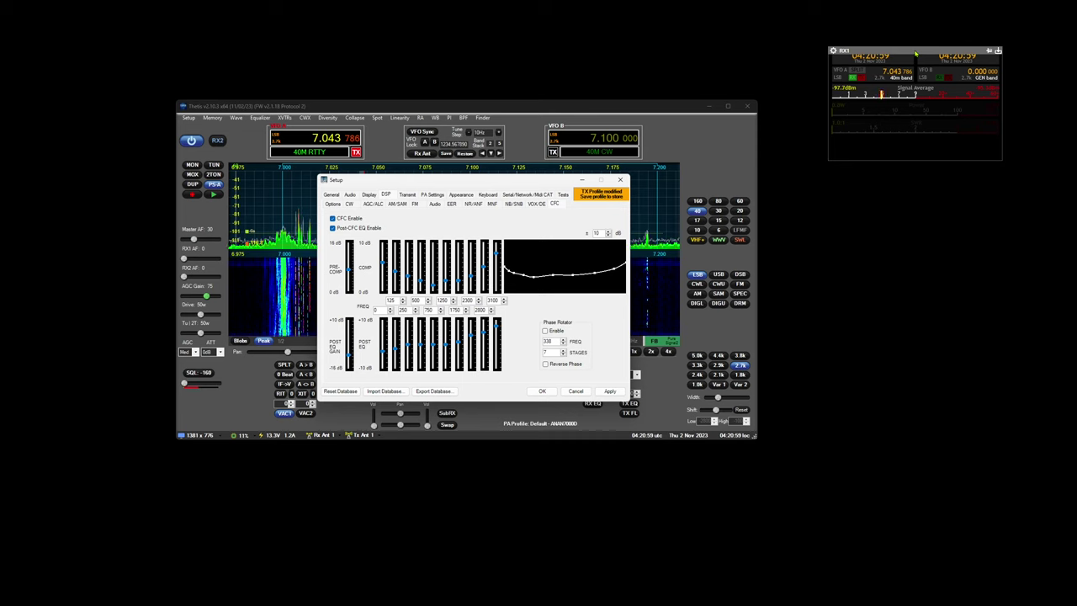
pyautogui.moveTo(915, 53); pyautogui.dragTo(855, 121)
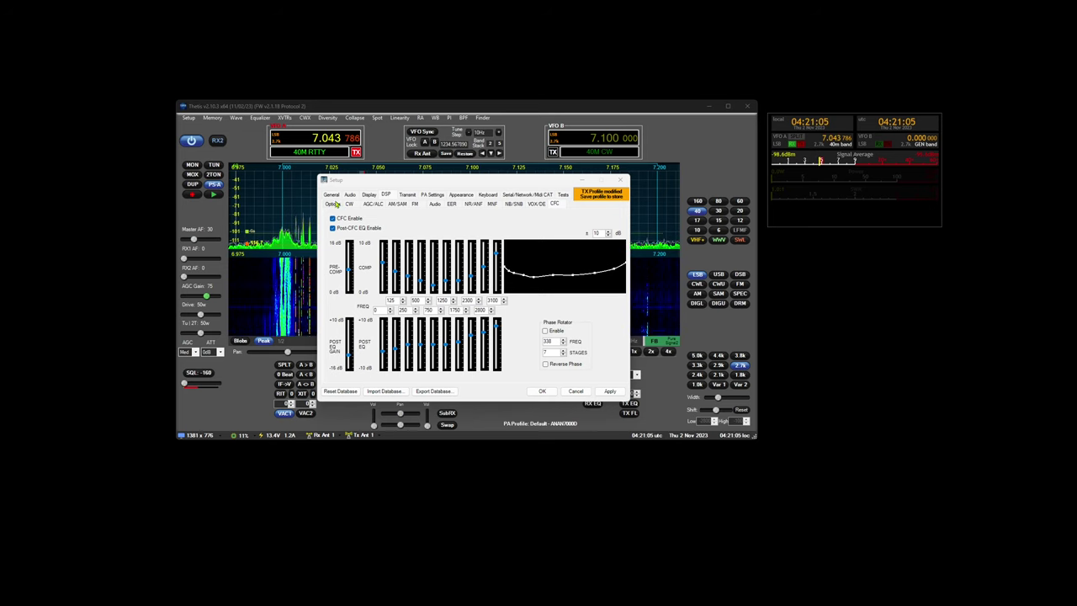
# - Examine the available driver types for Virtual Audio Cable 1 in the Audio setup, keeping ASIO selected
pyautogui.click(349, 194)
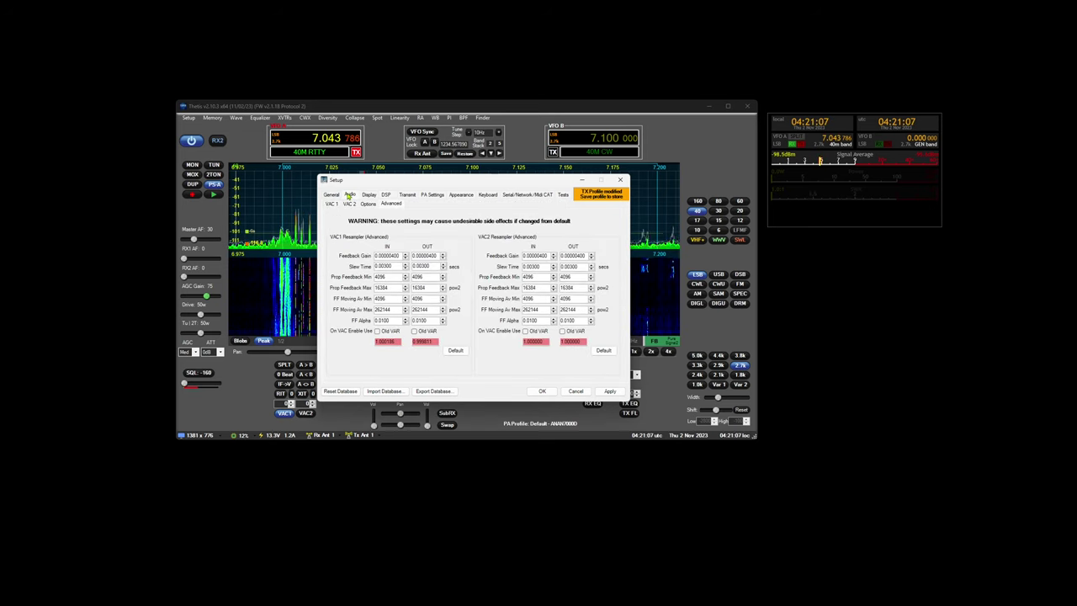
pyautogui.click(335, 204)
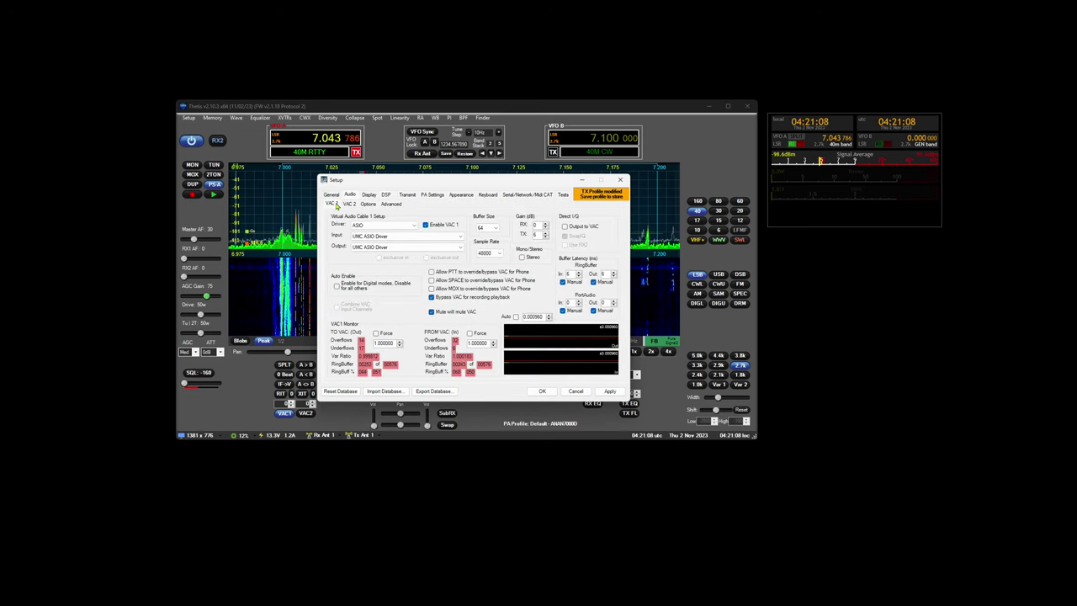
pyautogui.click(415, 227)
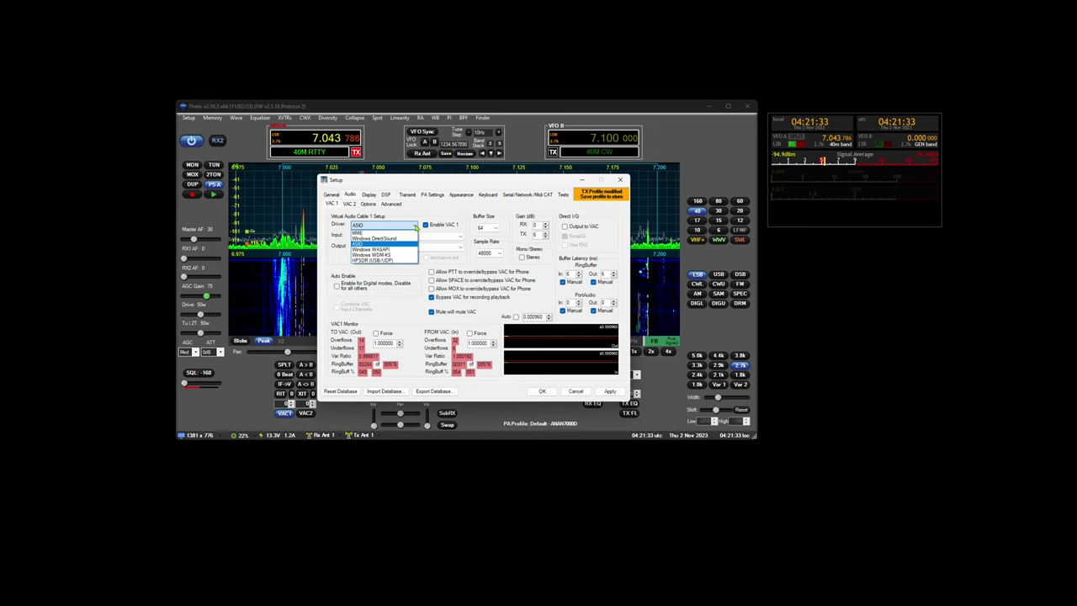
pyautogui.click(415, 227)
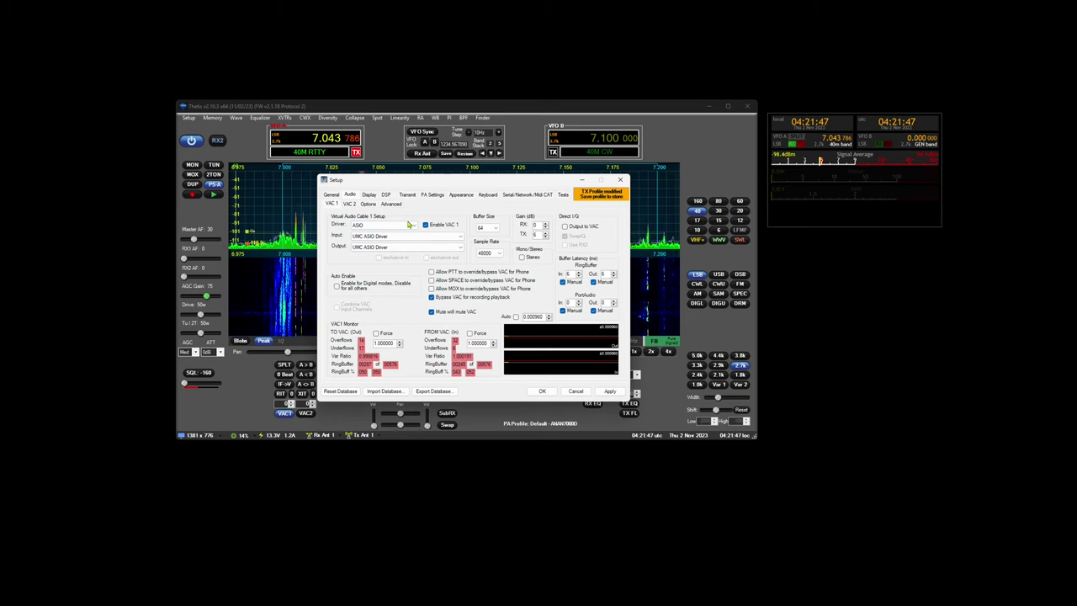
pyautogui.click(411, 226)
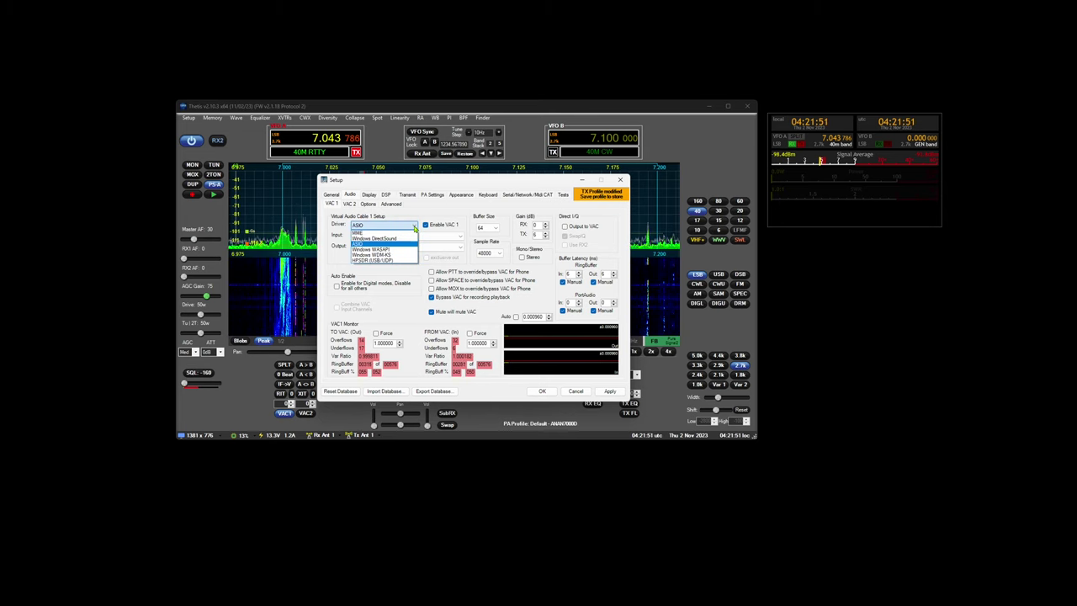
pyautogui.click(411, 243)
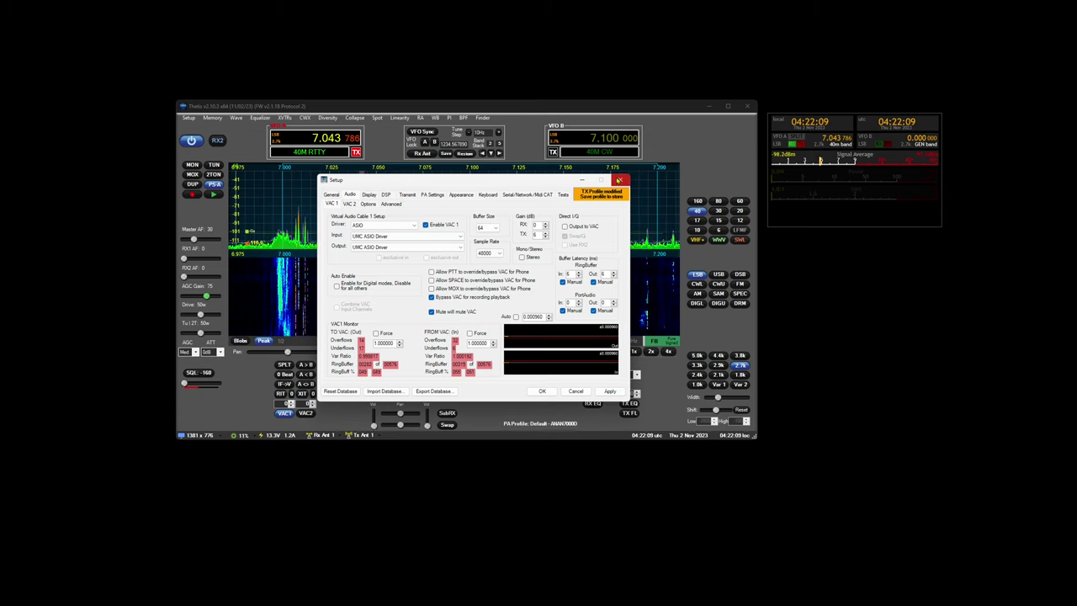
# - Check the v2.10.3 change log in the release notes, and close the notes and the Setup window
pyautogui.click(331, 194)
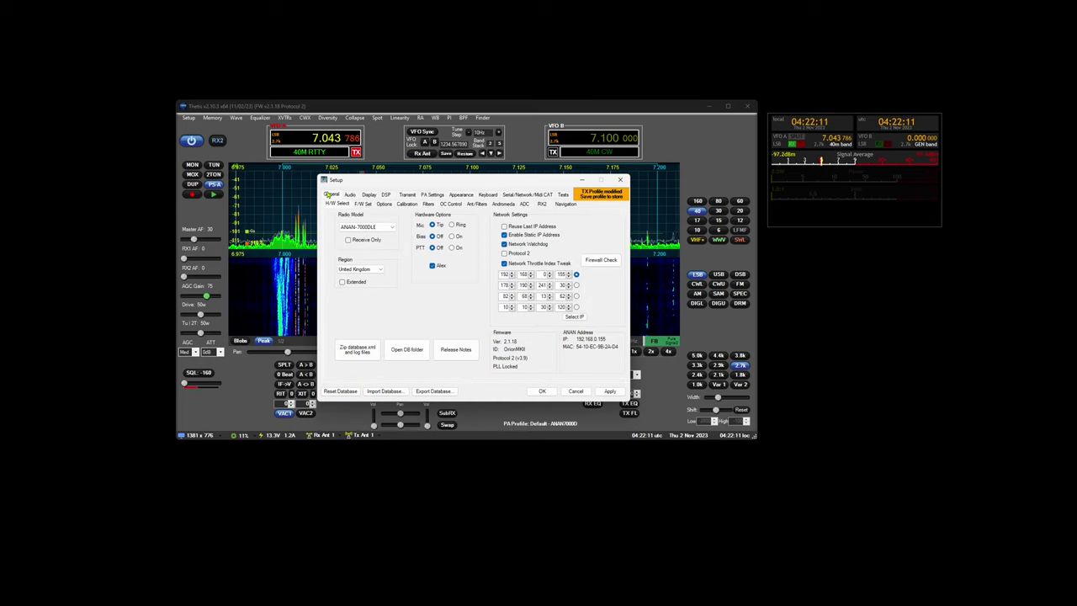
pyautogui.click(457, 349)
pyautogui.scroll(-3, 626, 343)
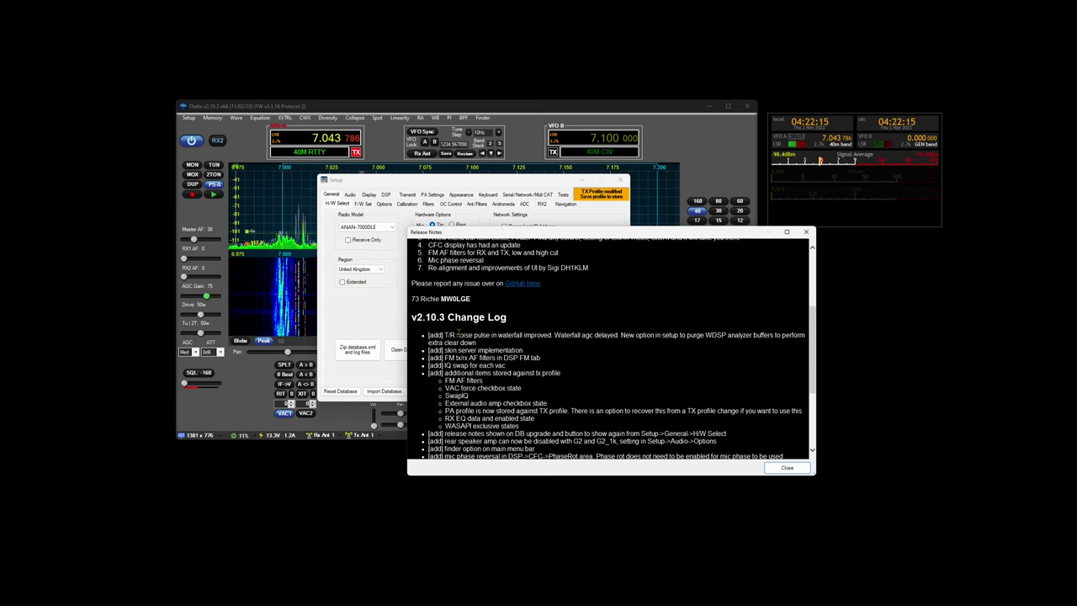
pyautogui.click(807, 231)
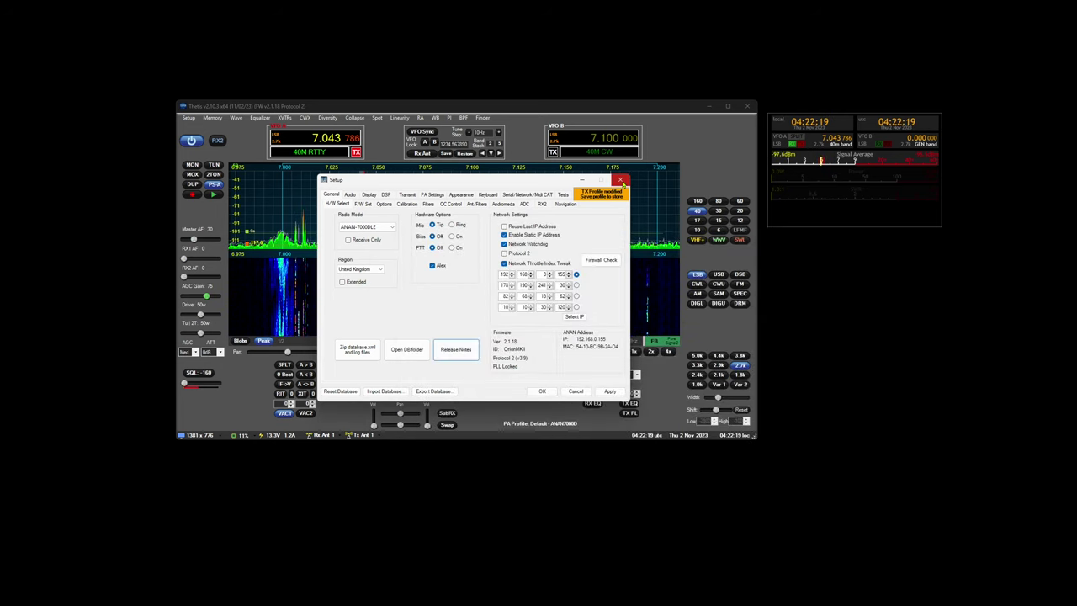
pyautogui.click(621, 181)
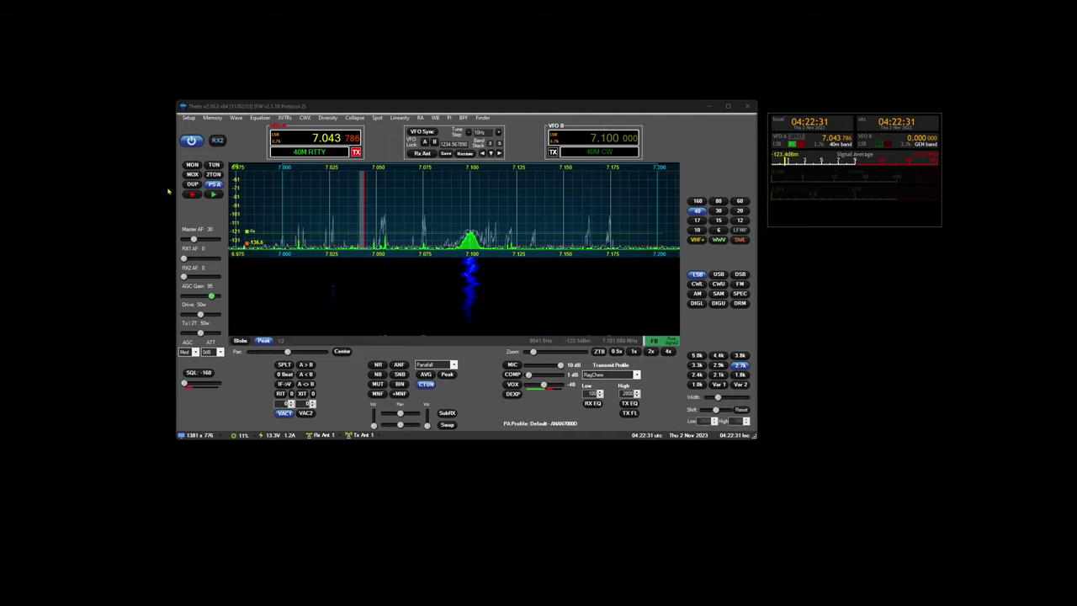
# - Enable duplex and reduce the drive to 9 W and the tune power to 8 W
pyautogui.click(193, 184)
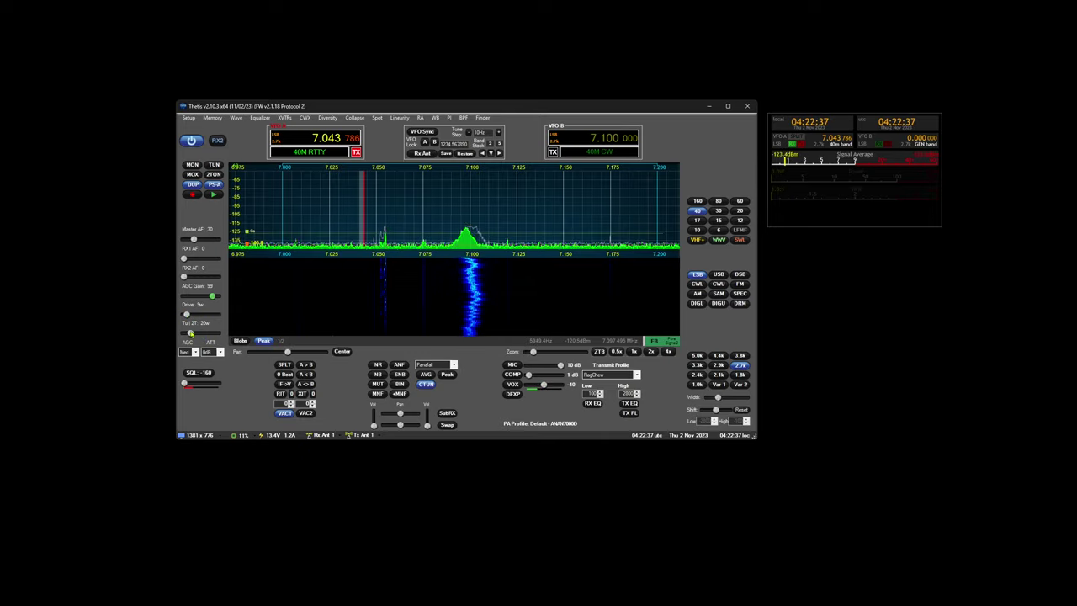
pyautogui.moveTo(200, 332); pyautogui.dragTo(187, 334)
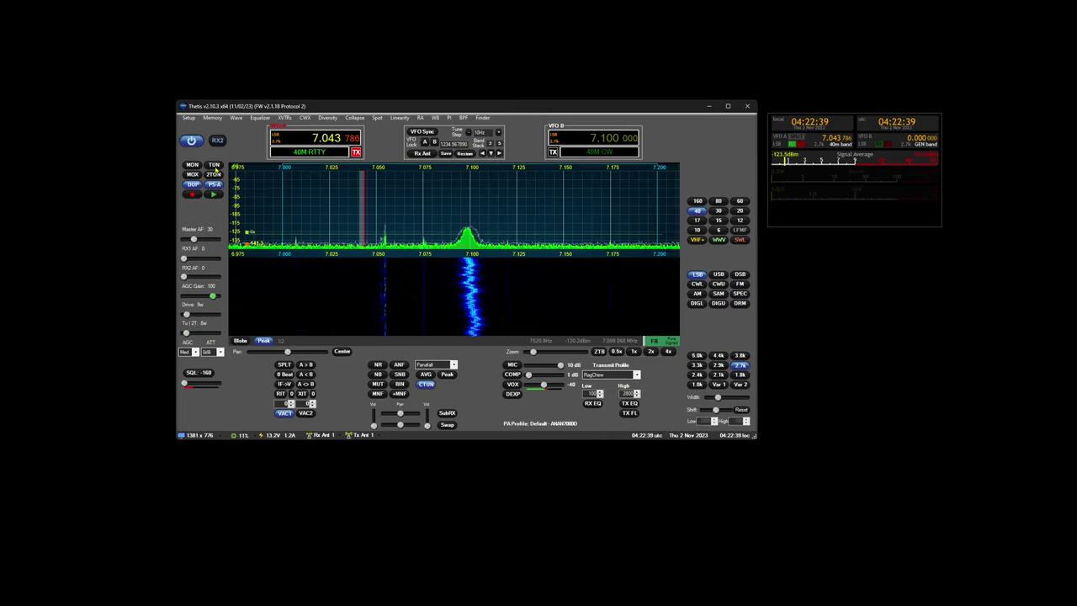
# - Briefly key the tune carrier, raise the RX1 Fast Fourier Transform size to its maximum in the Display setup, and accept the change
pyautogui.click(215, 166)
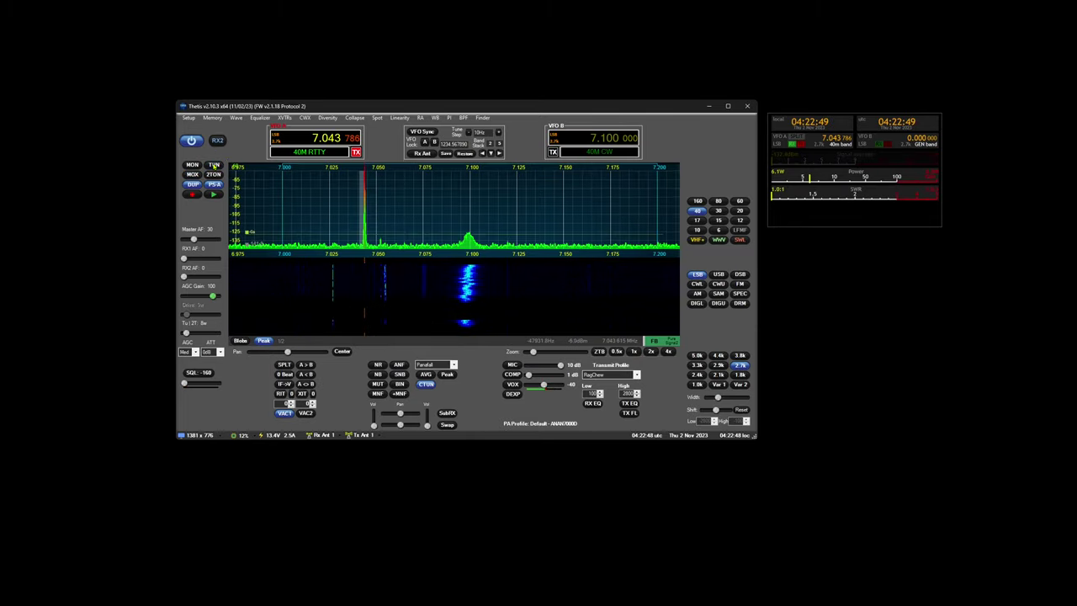
pyautogui.click(188, 117)
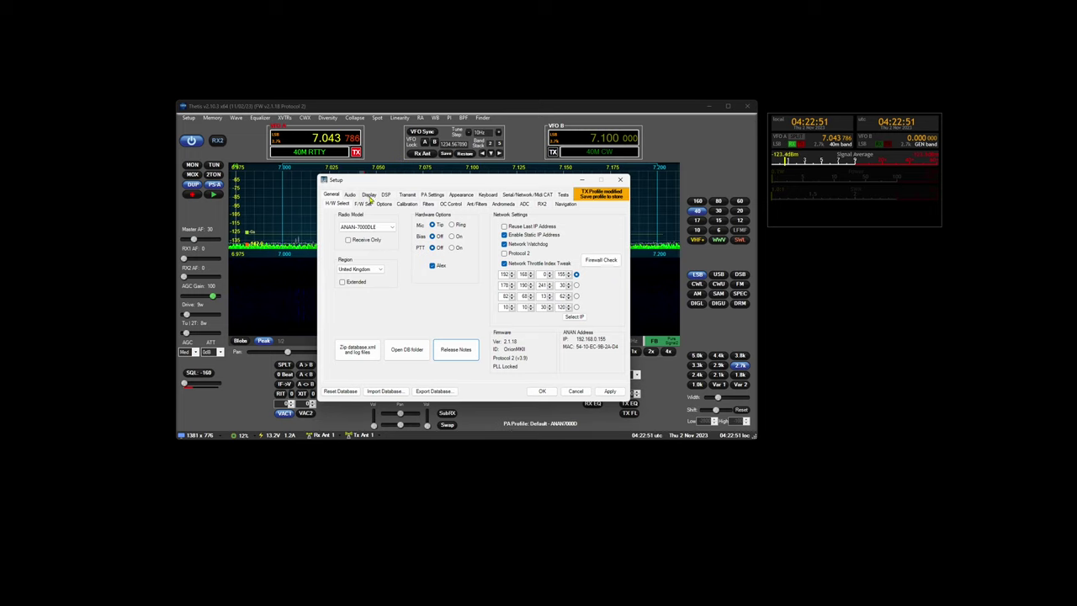
pyautogui.click(346, 195)
pyautogui.click(369, 195)
pyautogui.click(354, 205)
pyautogui.moveTo(393, 234); pyautogui.dragTo(416, 233)
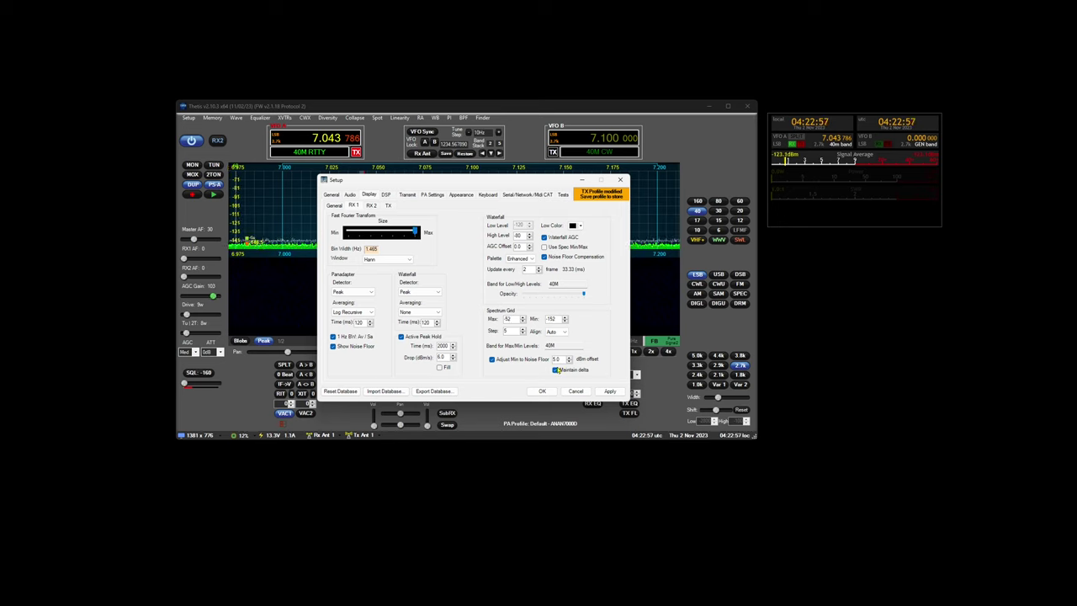
pyautogui.click(542, 391)
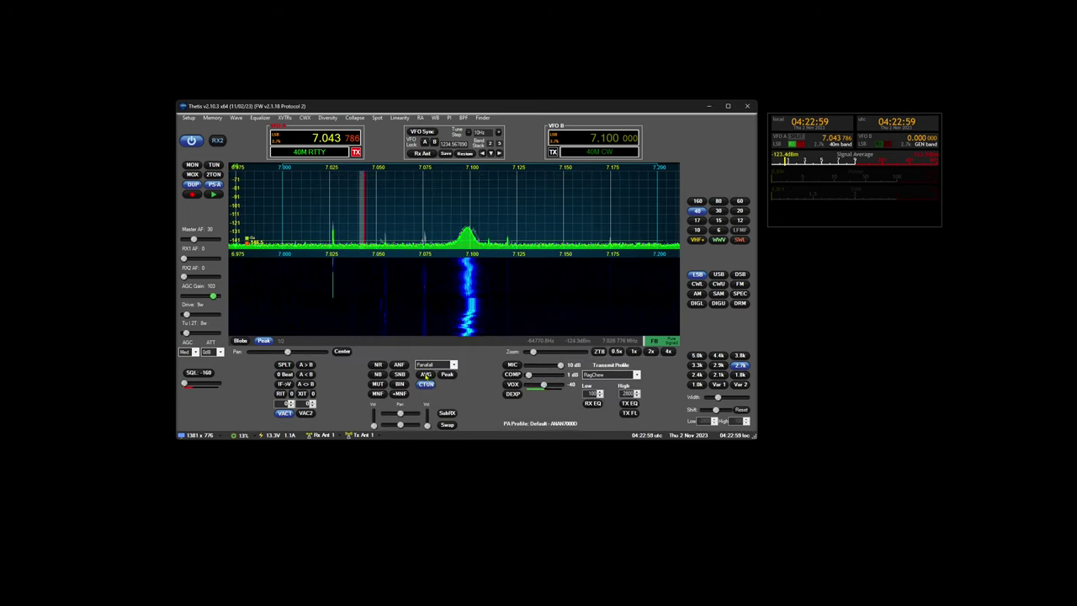
# - Enable spectrum averaging and zoom the panadapter in to about 6.980–7.100 MHz during tune, ending the transmission
pyautogui.click(425, 375)
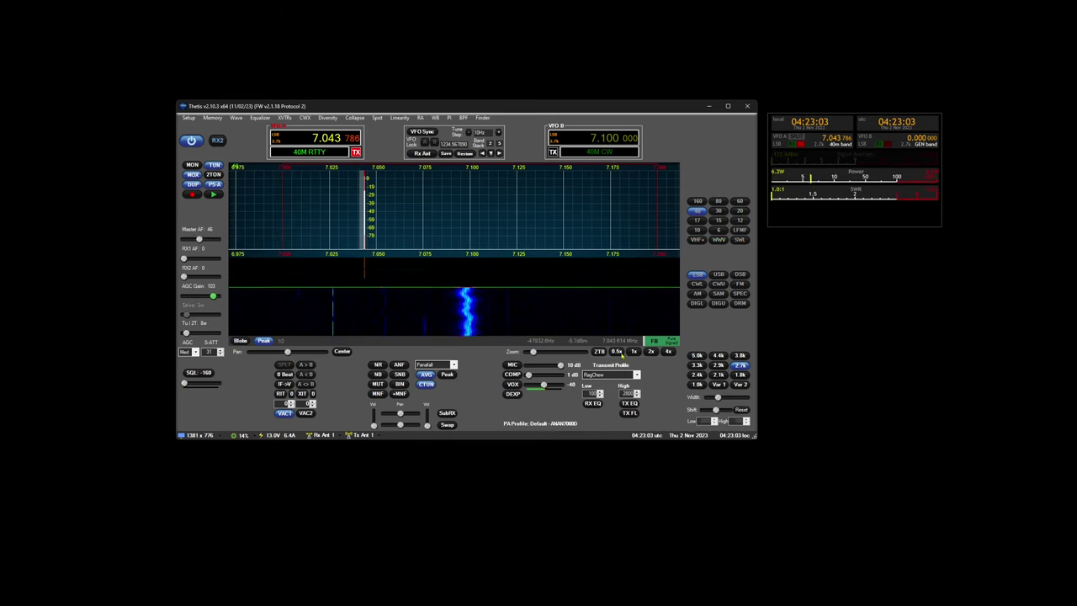
pyautogui.click(539, 353)
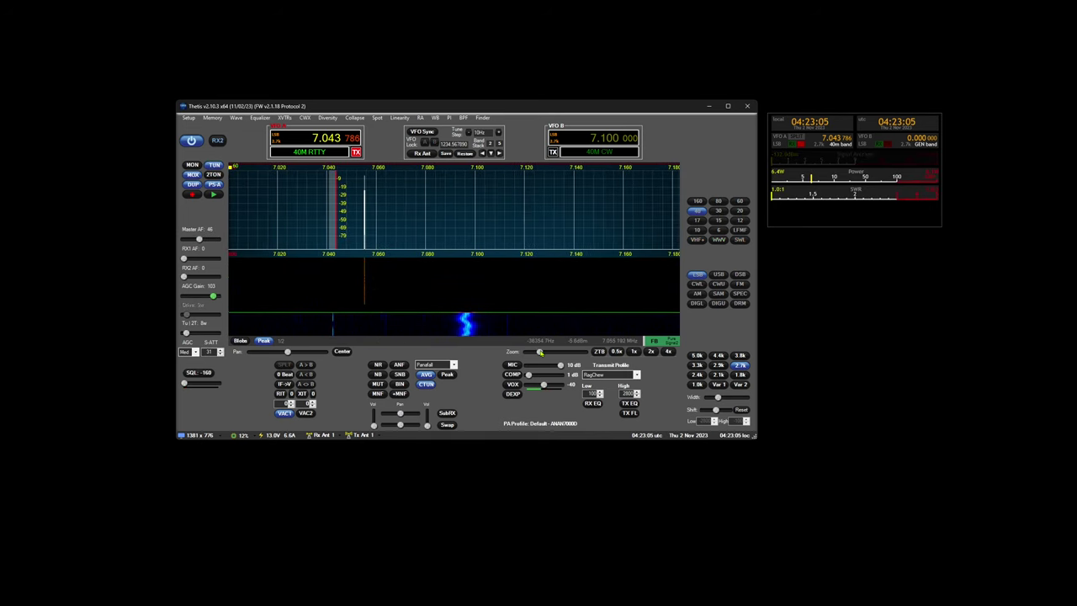
pyautogui.moveTo(539, 353); pyautogui.dragTo(547, 353)
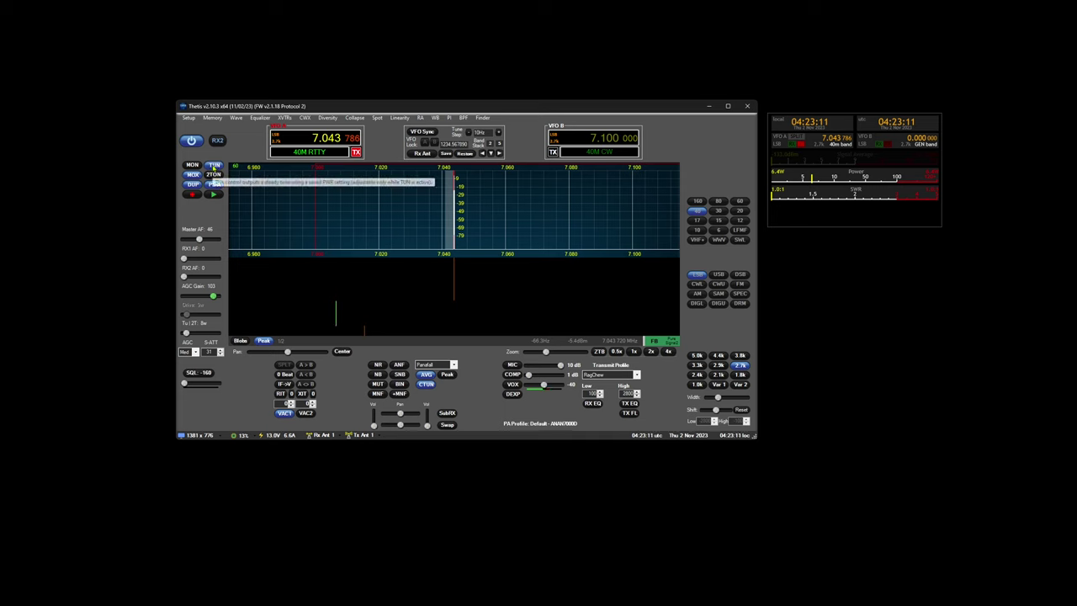
pyautogui.click(214, 165)
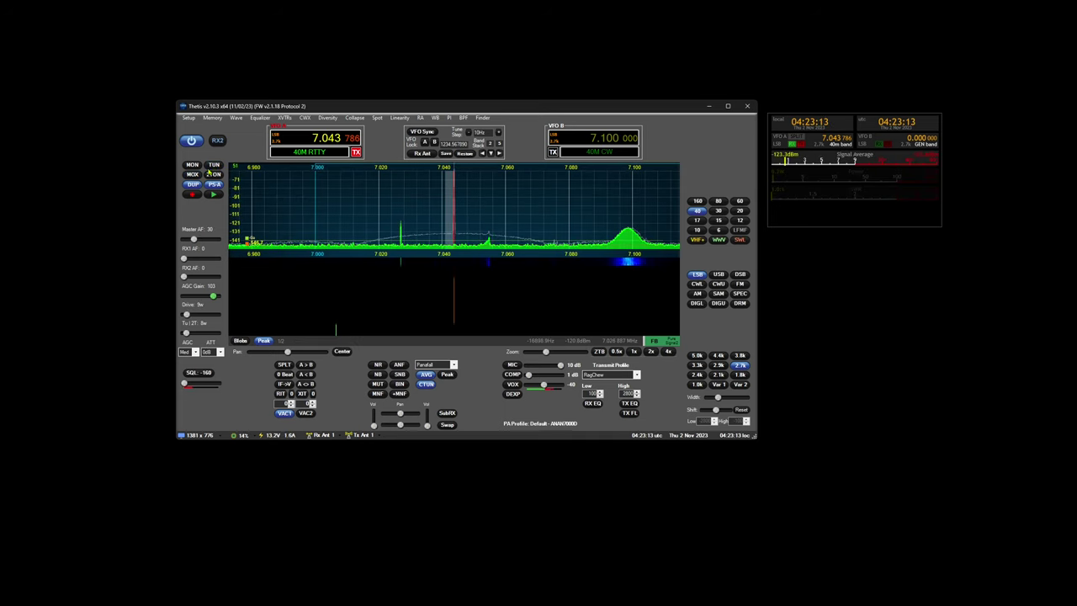
# - Key the tune carrier on and off twice to examine the receive/transmit transition in the waterfall
pyautogui.click(215, 166)
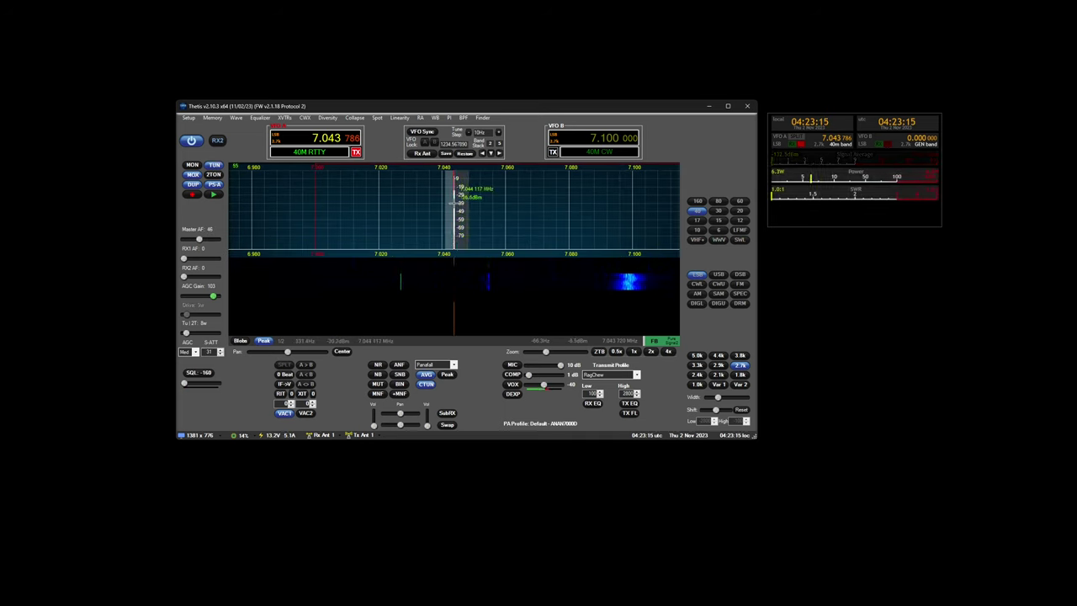
pyautogui.click(214, 165)
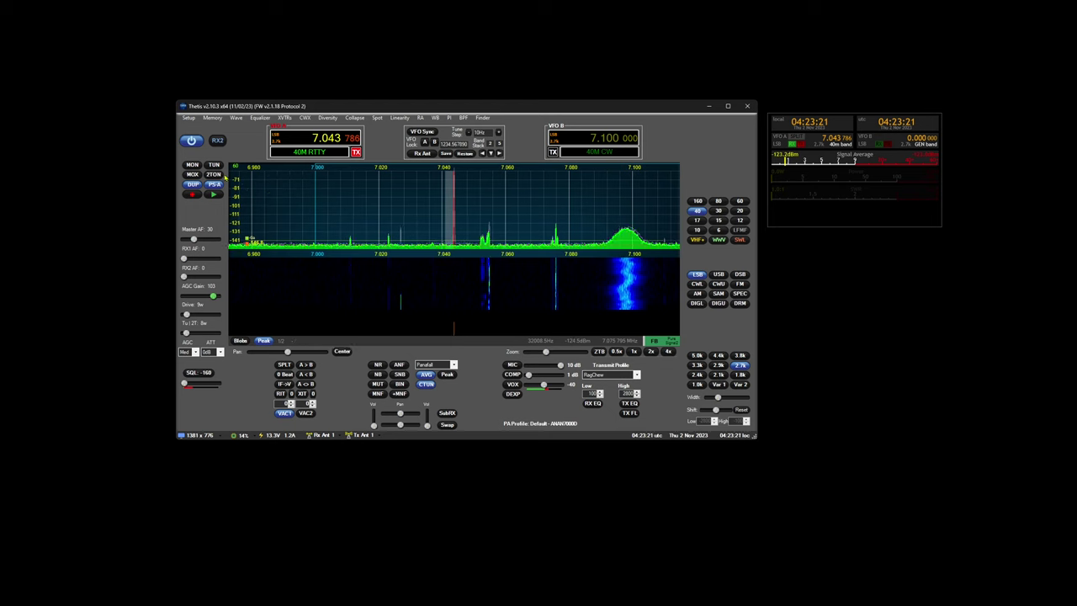
pyautogui.click(215, 166)
pyautogui.click(214, 166)
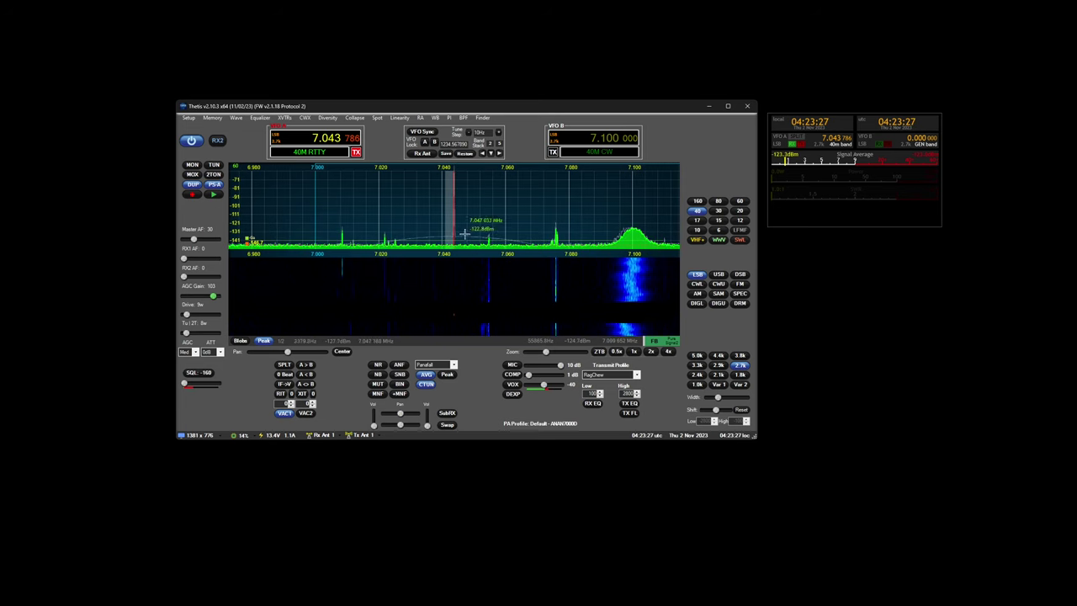
# - Enable purging of WDSP buffers on MOX in the general Display setup and key the tune carrier twice to test it
pyautogui.click(189, 117)
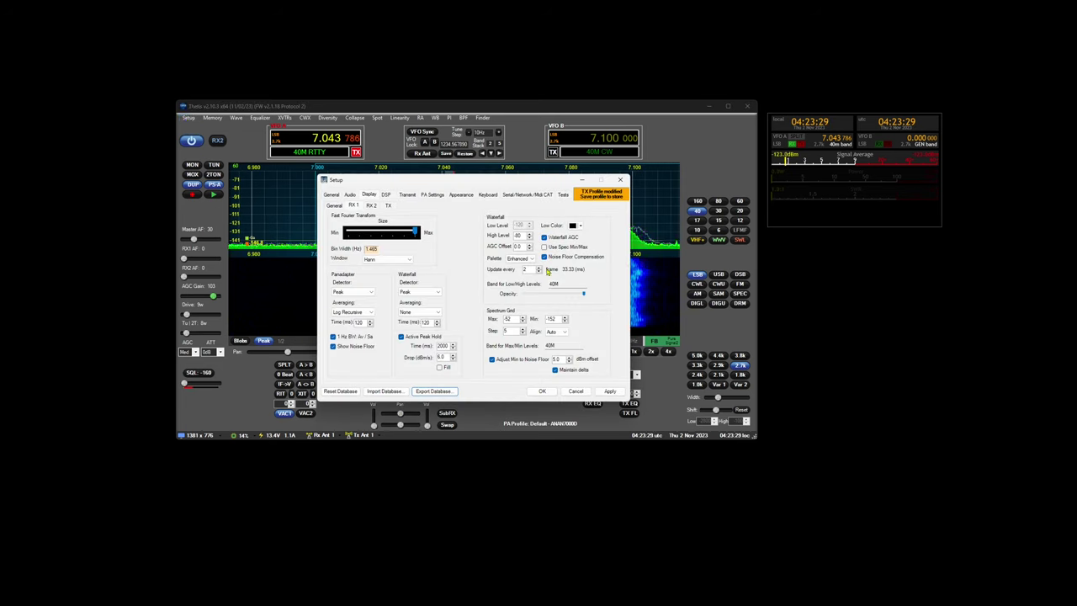
pyautogui.click(334, 205)
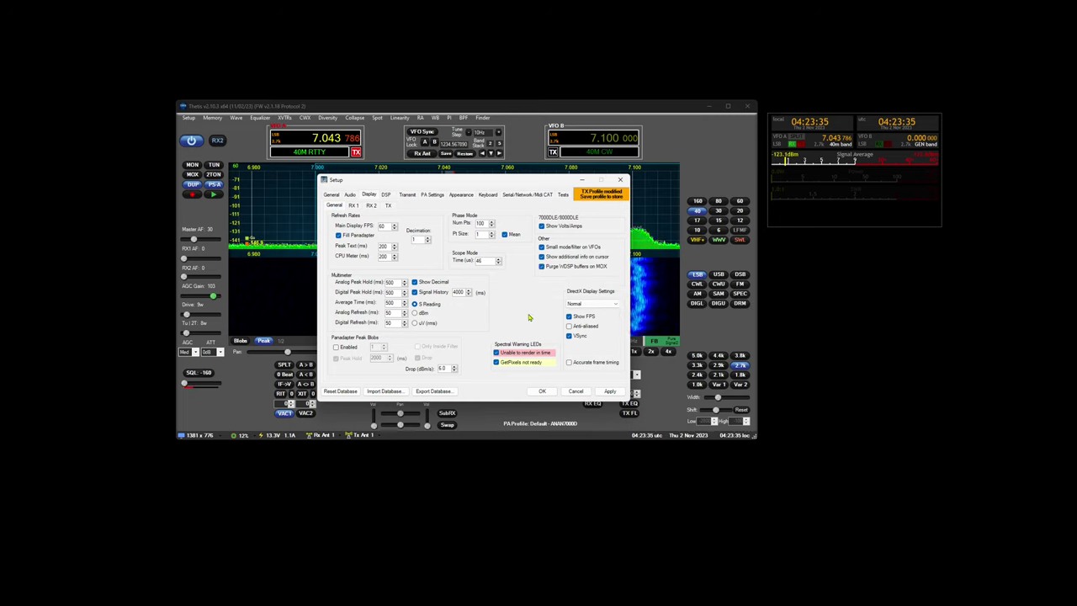
pyautogui.click(541, 392)
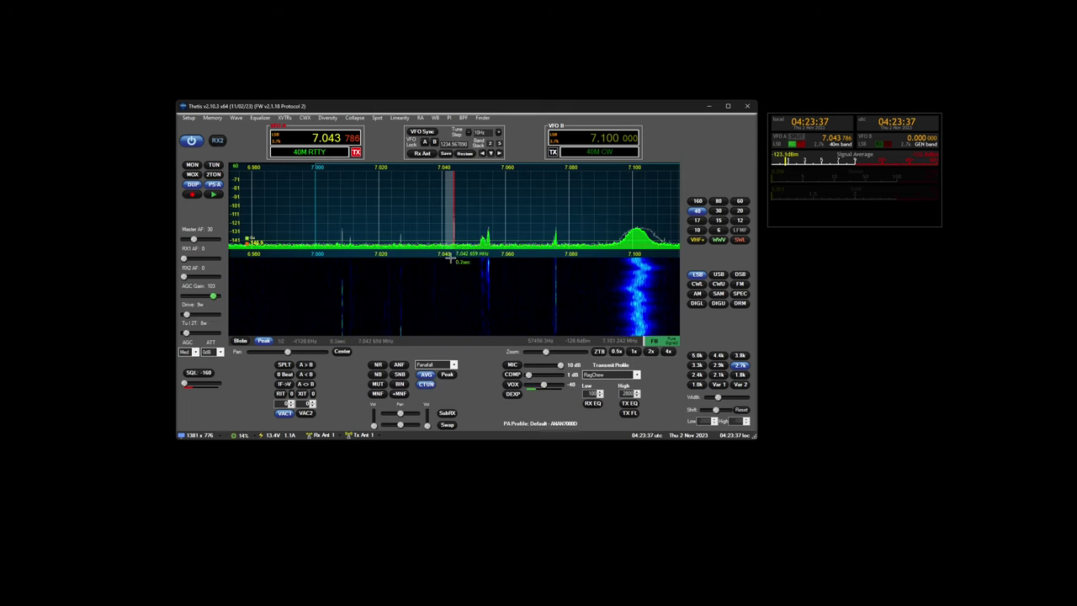
pyautogui.click(214, 166)
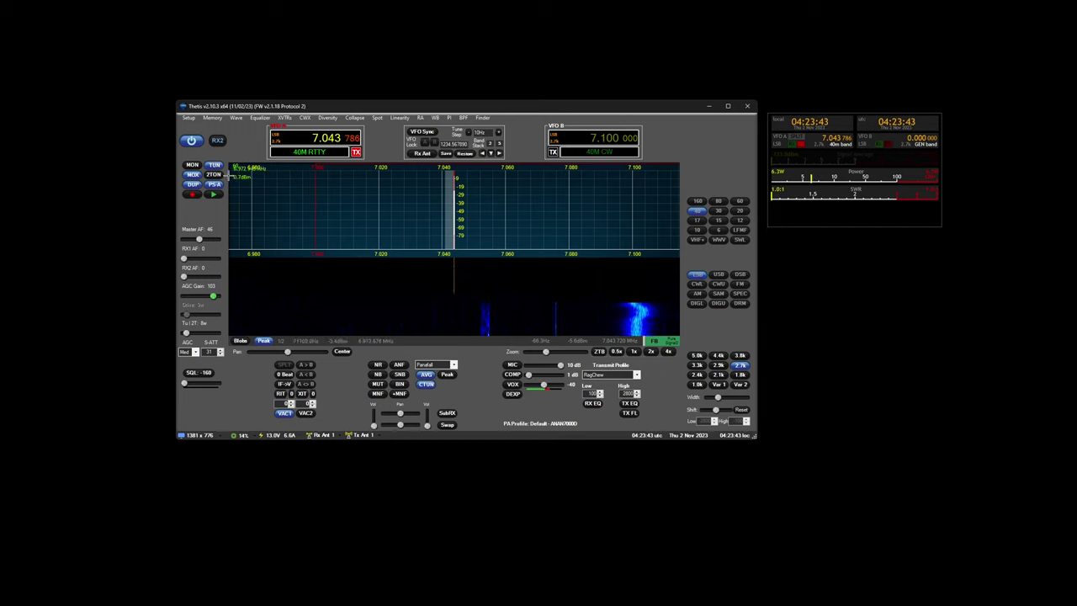
pyautogui.click(215, 166)
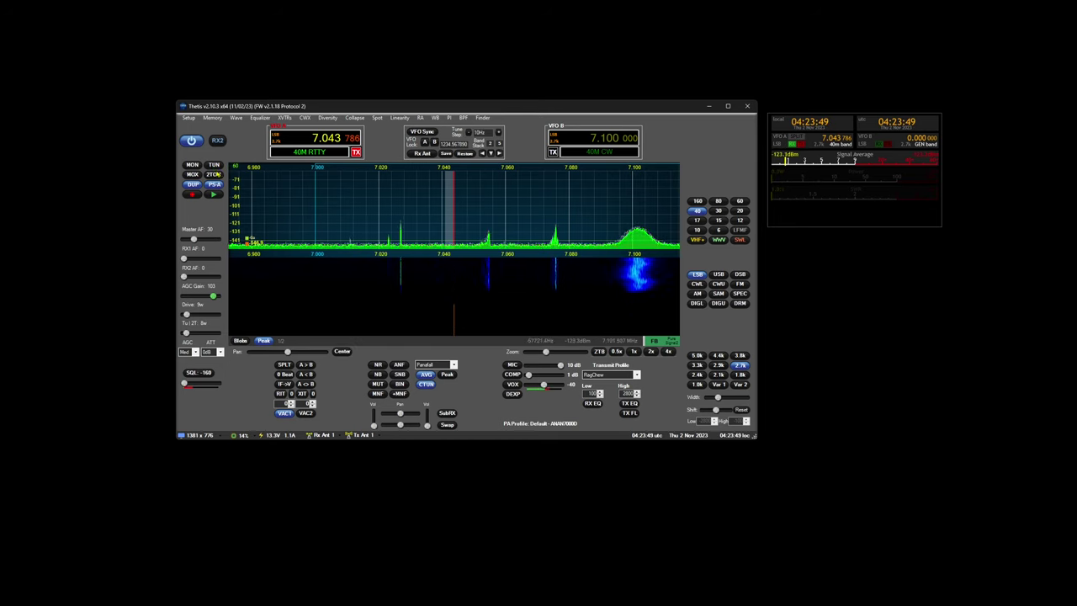
pyautogui.click(214, 165)
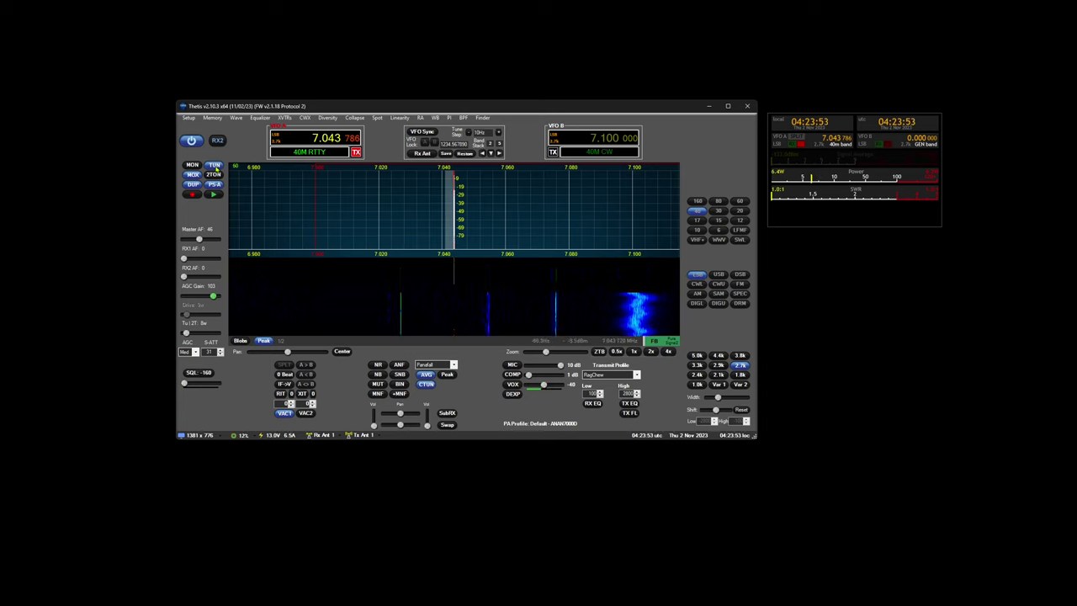
pyautogui.click(214, 166)
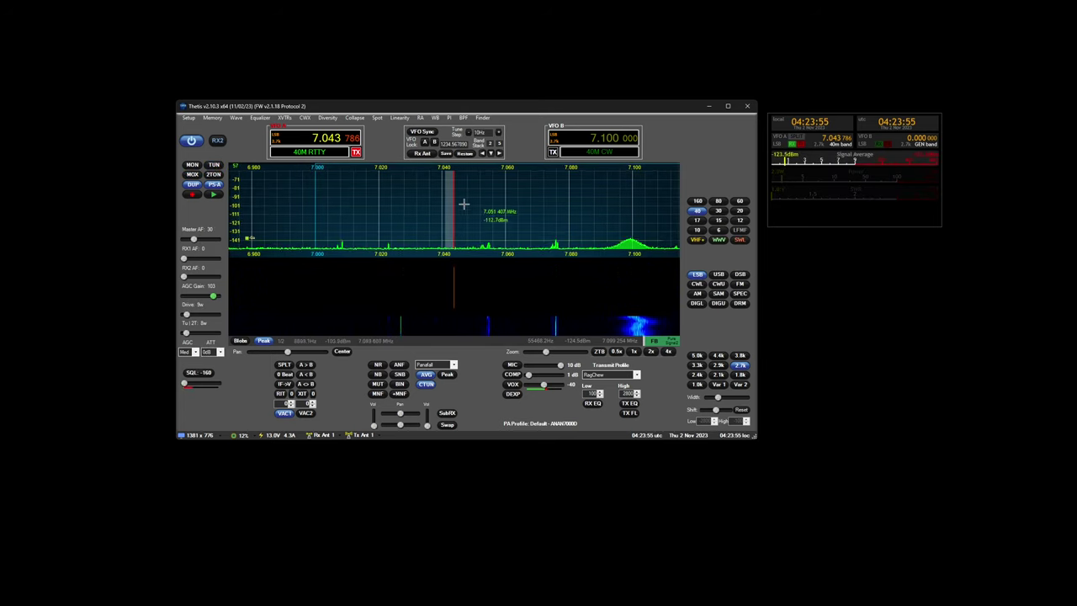
# - Disable purging of WDSP buffers on MOX and toggle the tune carrier repeatedly to compare the spectrum and waterfall behaviour
pyautogui.click(189, 117)
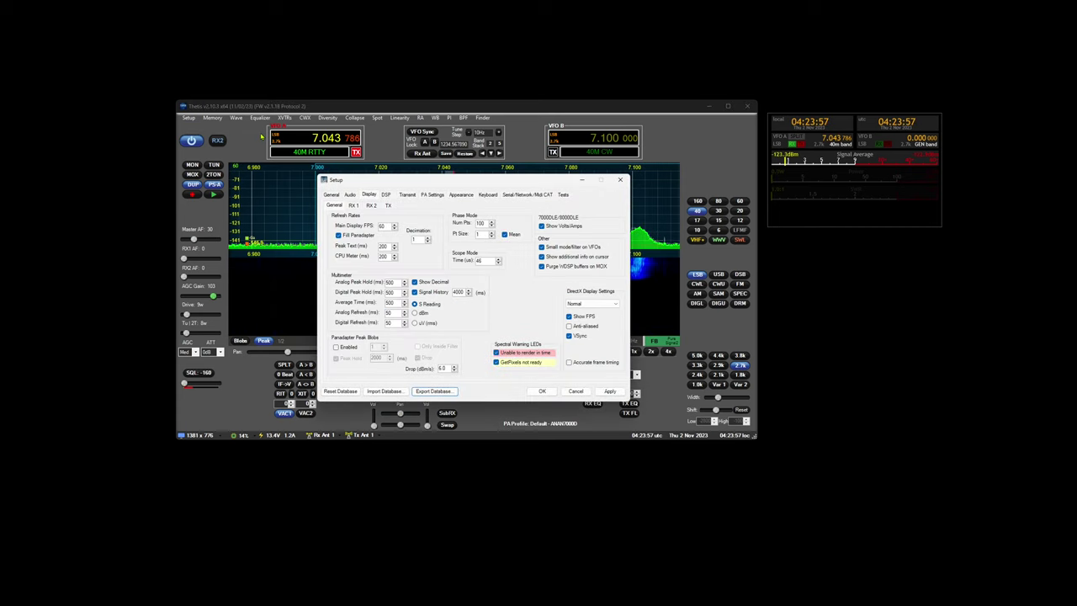
pyautogui.click(535, 391)
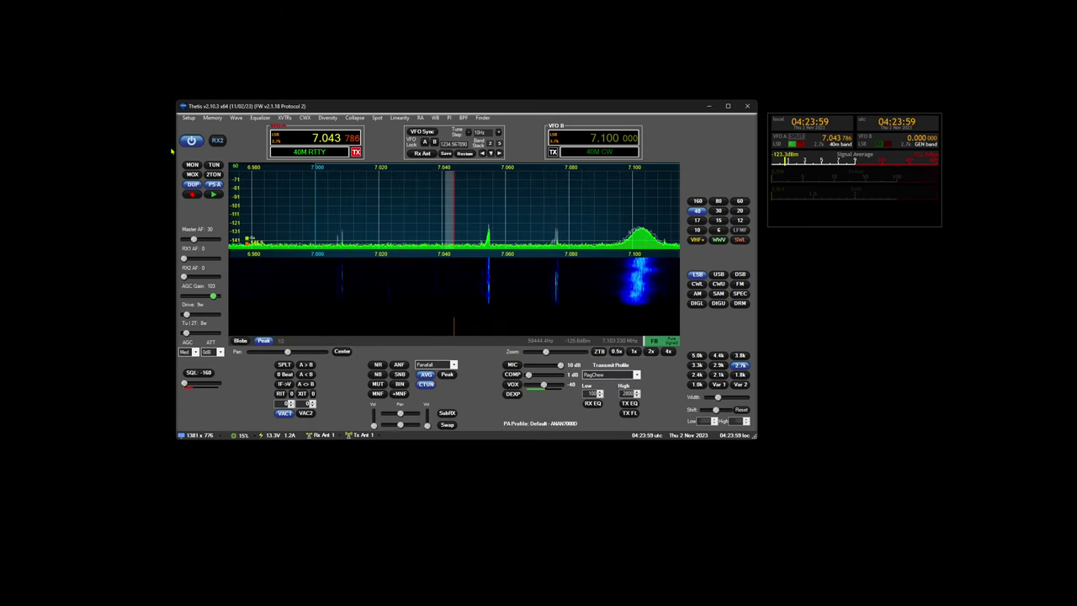
pyautogui.click(213, 166)
pyautogui.click(214, 166)
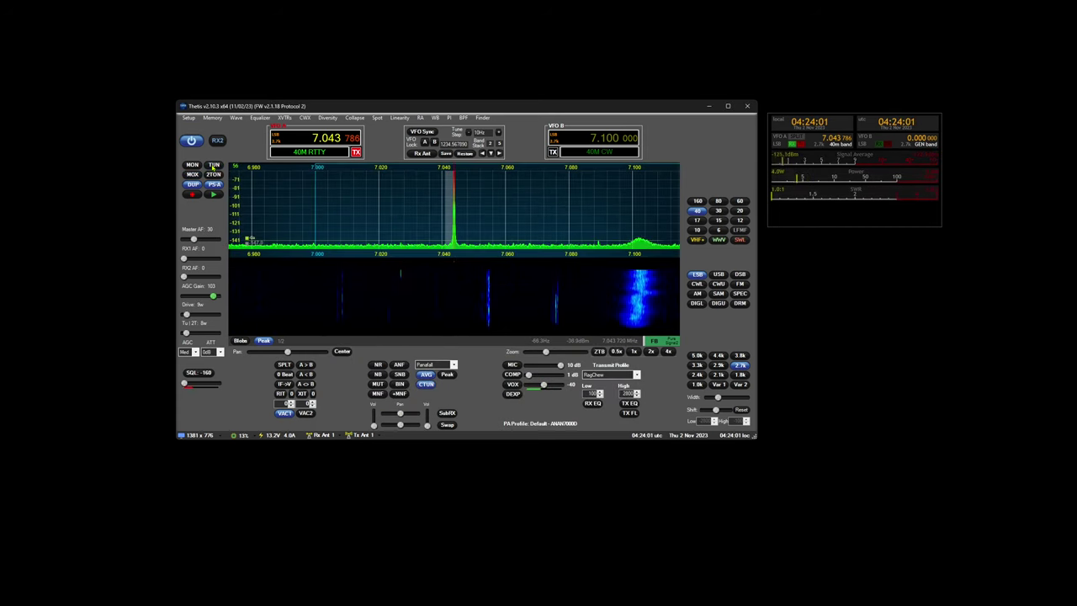
pyautogui.click(214, 165)
pyautogui.click(214, 166)
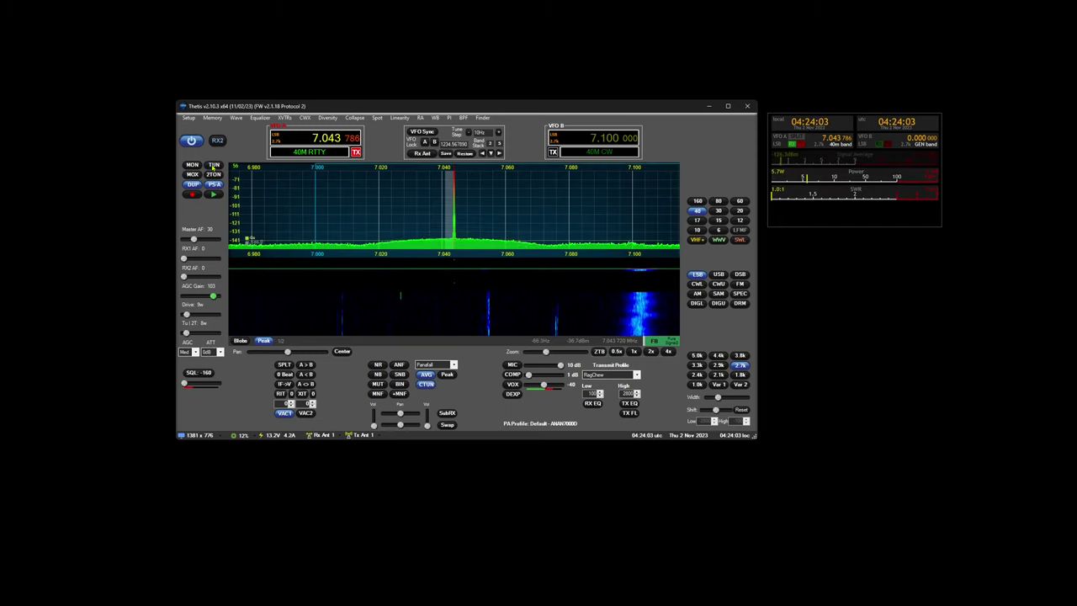
pyautogui.click(214, 166)
pyautogui.click(214, 166)
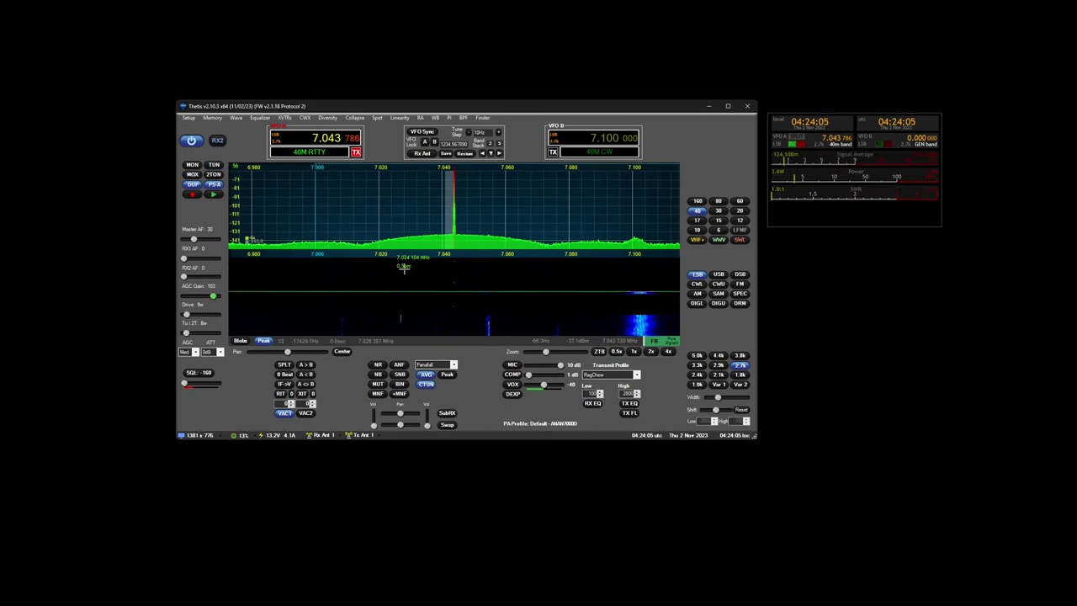
pyautogui.click(213, 166)
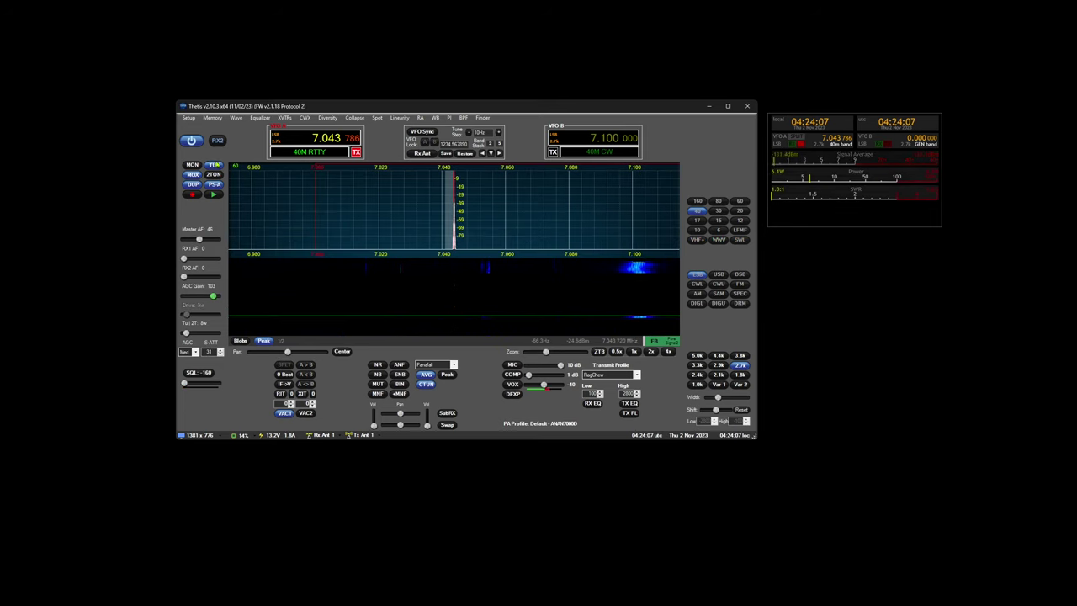
pyautogui.click(214, 166)
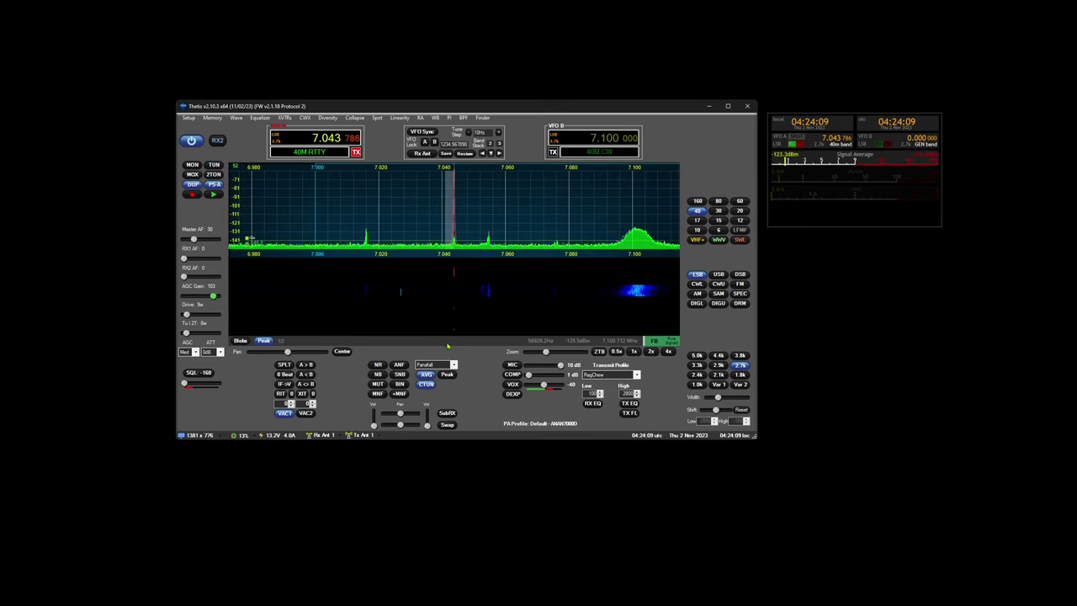
pyautogui.click(214, 167)
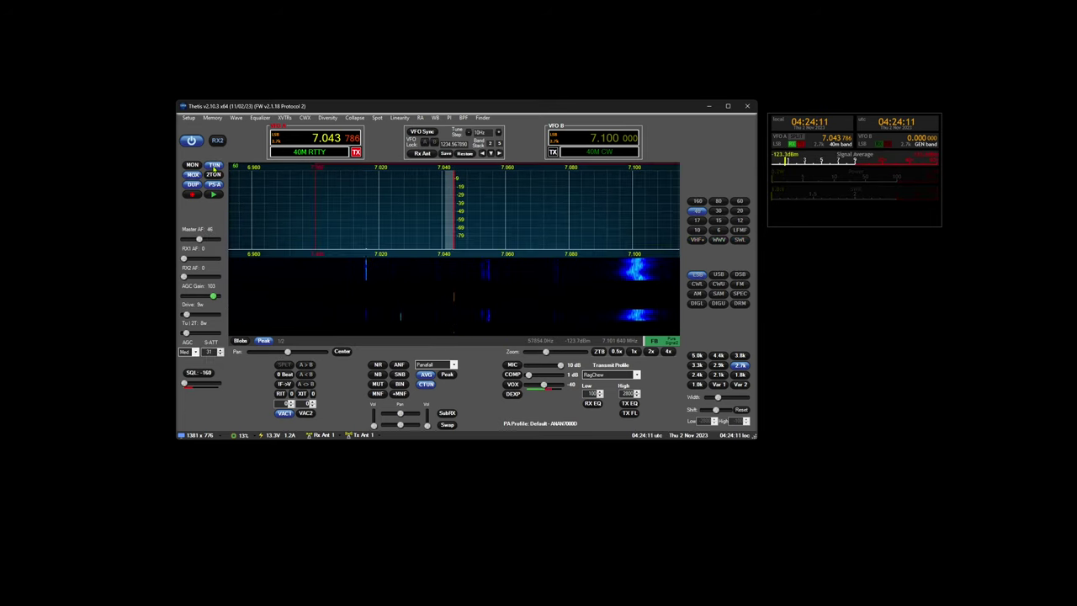
pyautogui.click(213, 166)
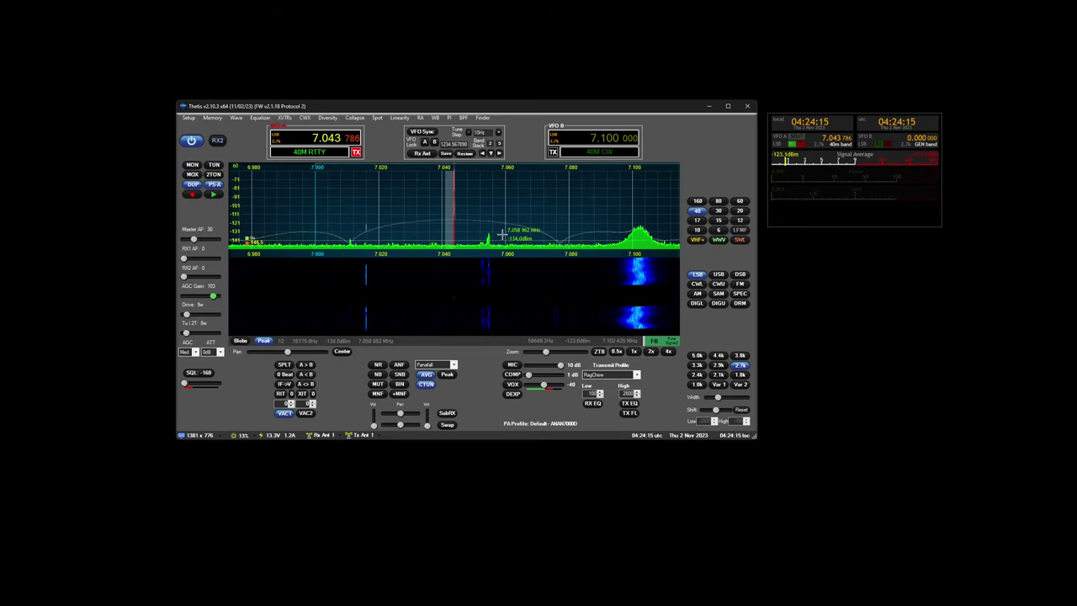
# - Reopen the release notes from the general hardware setup and read the v2.10.3 change log
pyautogui.click(189, 117)
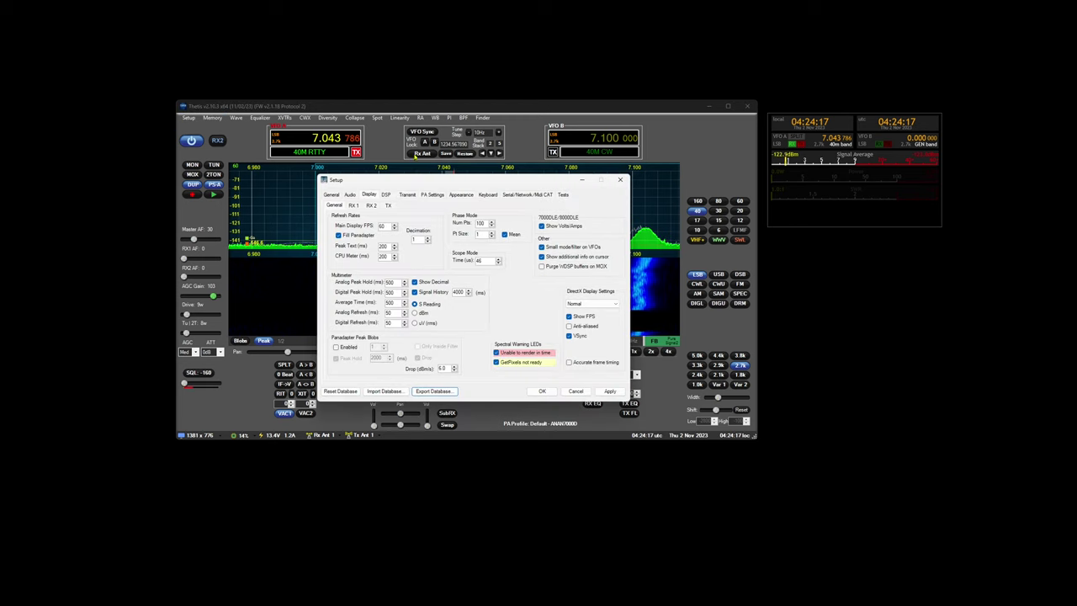
pyautogui.click(332, 195)
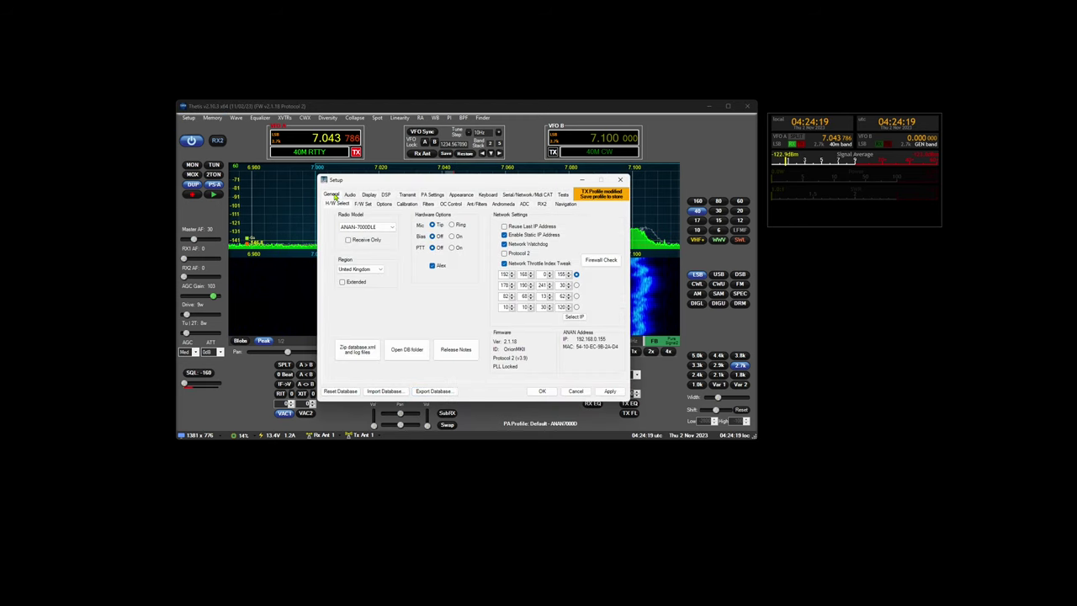
pyautogui.click(455, 349)
pyautogui.scroll(-3, 579, 389)
pyautogui.scroll(-1, 563, 386)
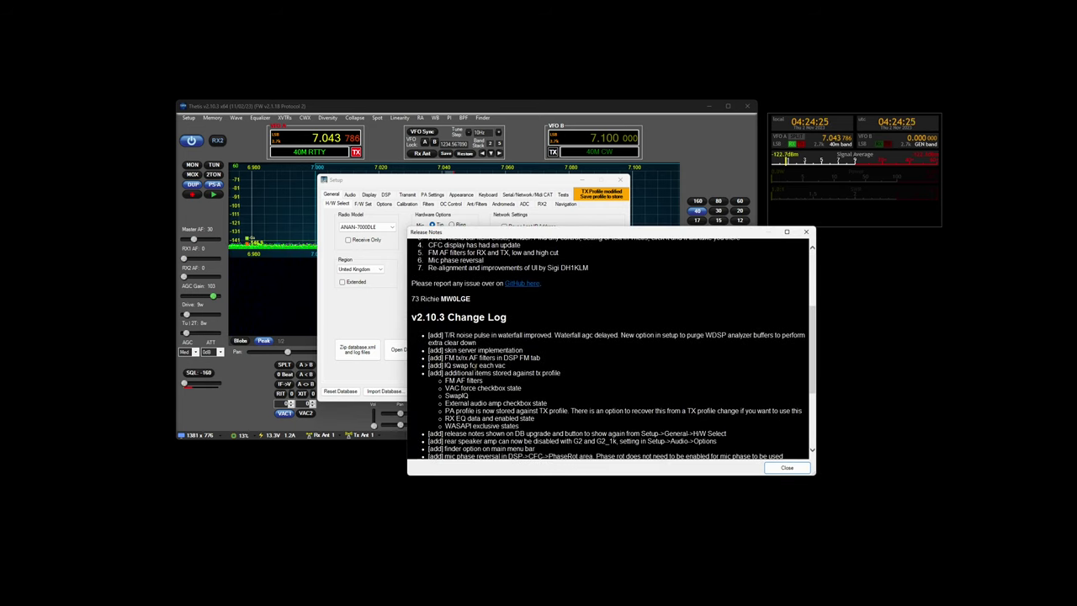
pyautogui.click(425, 186)
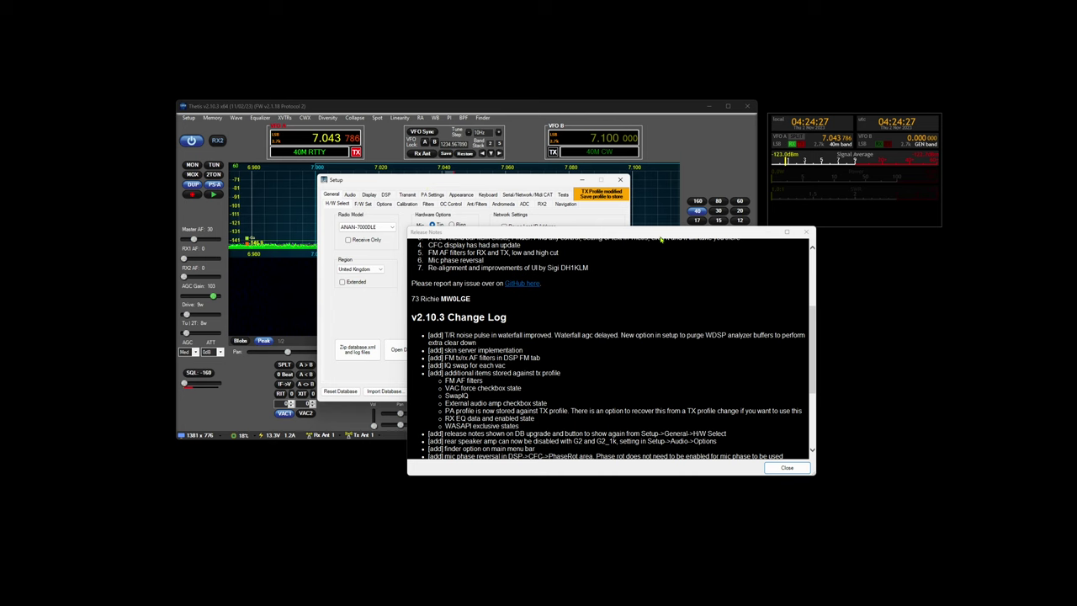
# - Move the release notes window lower, close it, and examine the VAC 1 Direct I/Q options in the Audio setup
pyautogui.moveTo(661, 236); pyautogui.dragTo(563, 388)
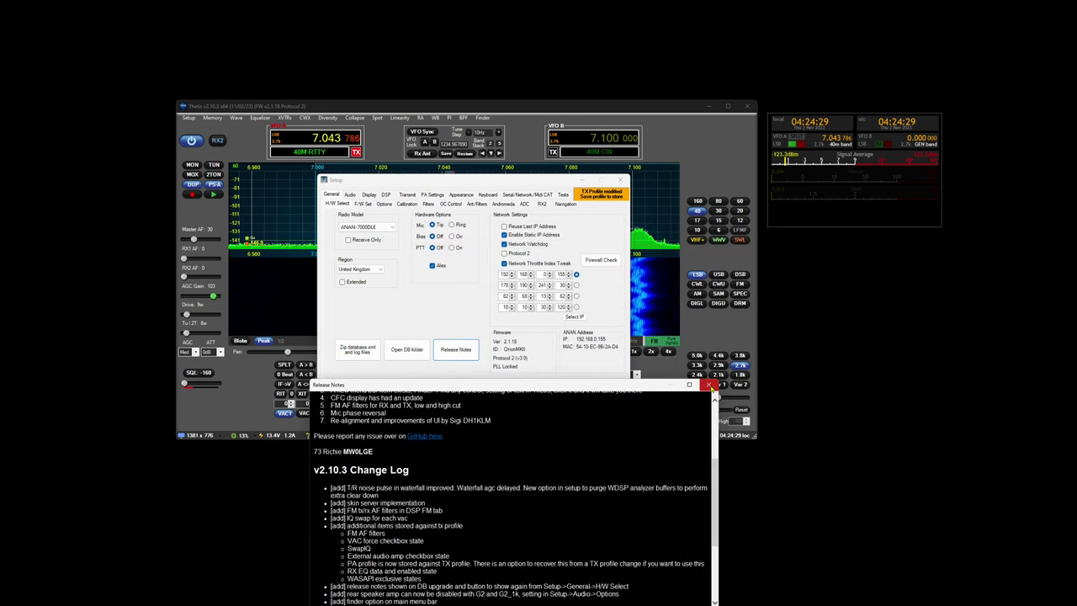
pyautogui.click(710, 385)
pyautogui.click(355, 196)
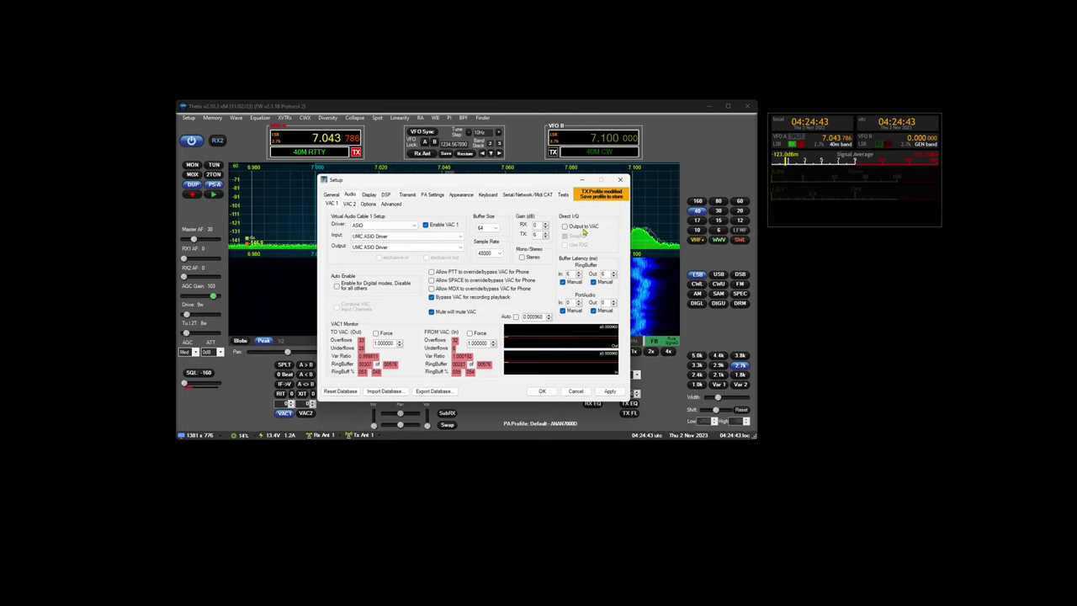
# - Reopen the release notes and highlight the change log's list of additional items stored against the TX profile
pyautogui.click(337, 196)
pyautogui.click(455, 349)
pyautogui.scroll(-5, 551, 474)
pyautogui.scroll(2, 551, 474)
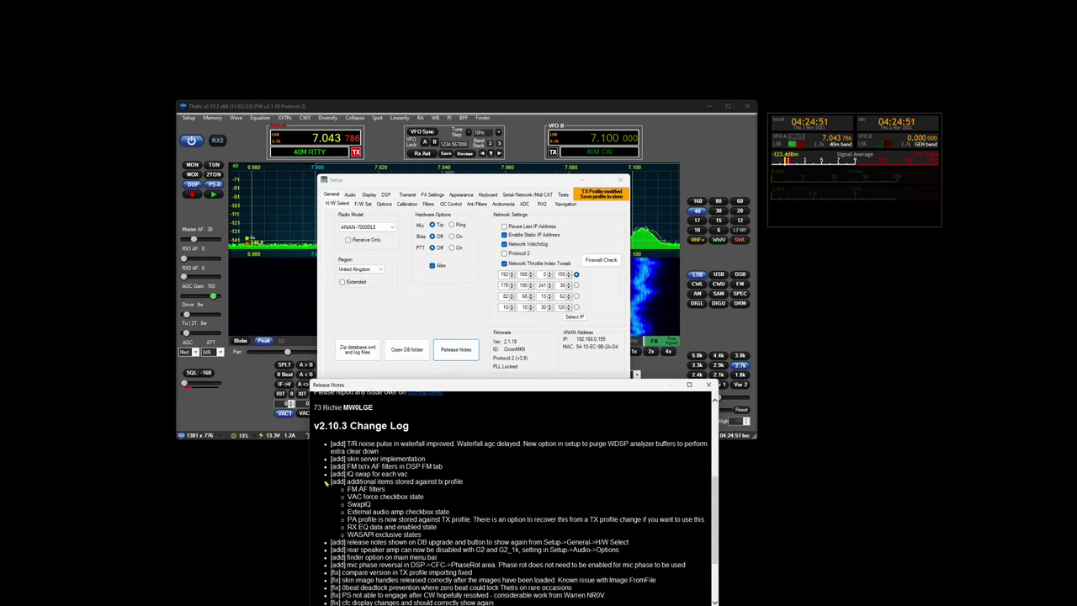
pyautogui.moveTo(331, 483); pyautogui.dragTo(455, 540)
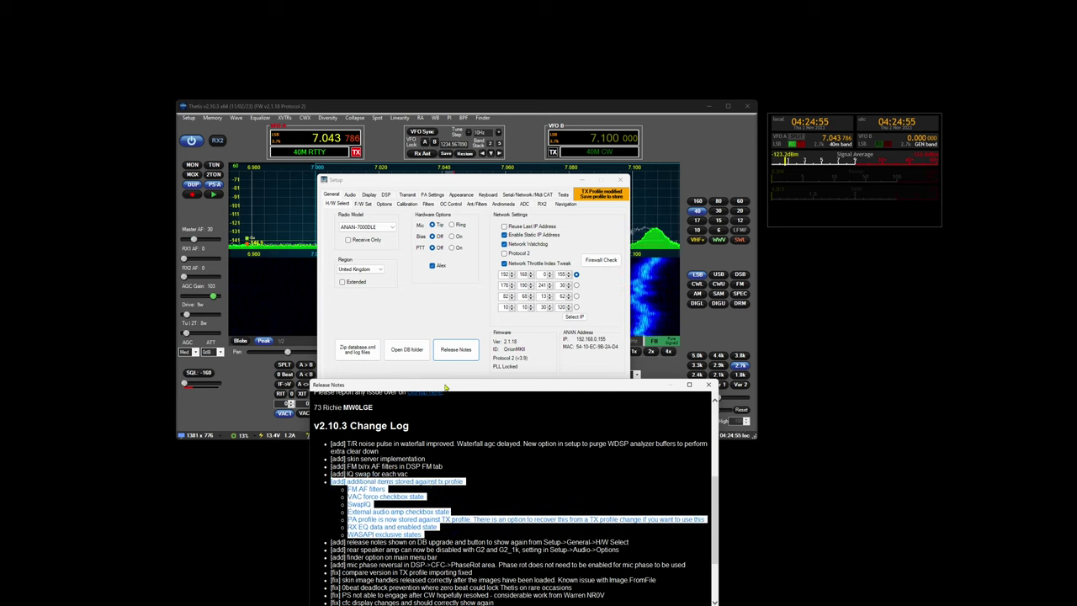
# - Move the release notes lower, highlight TX profile save items in the Transmit setup, and view the highlighted equalizer controls
pyautogui.moveTo(445, 388); pyautogui.dragTo(431, 423)
pyautogui.click(408, 195)
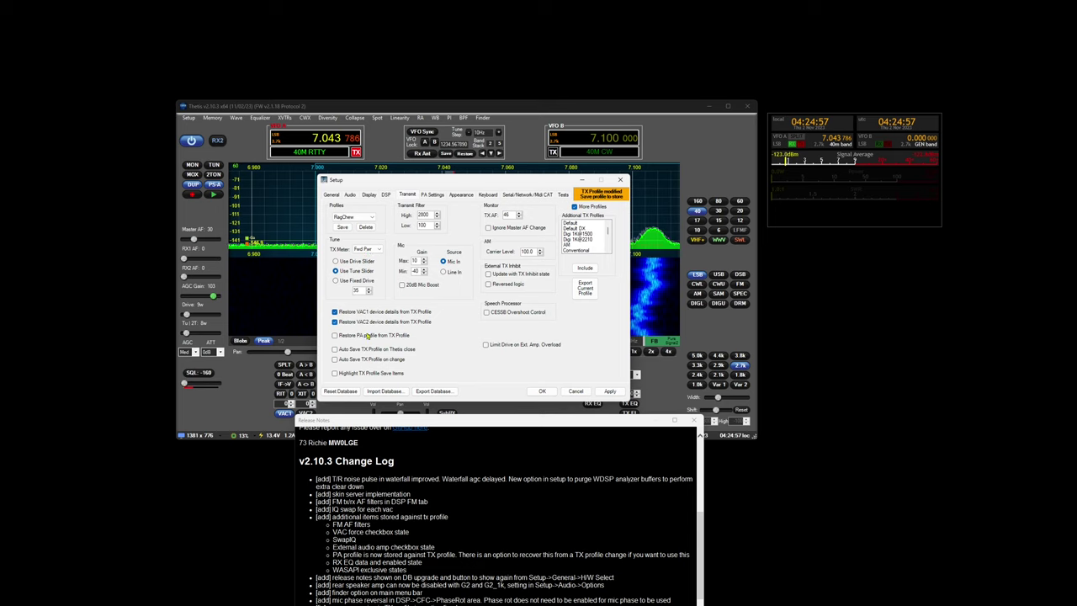
pyautogui.click(371, 374)
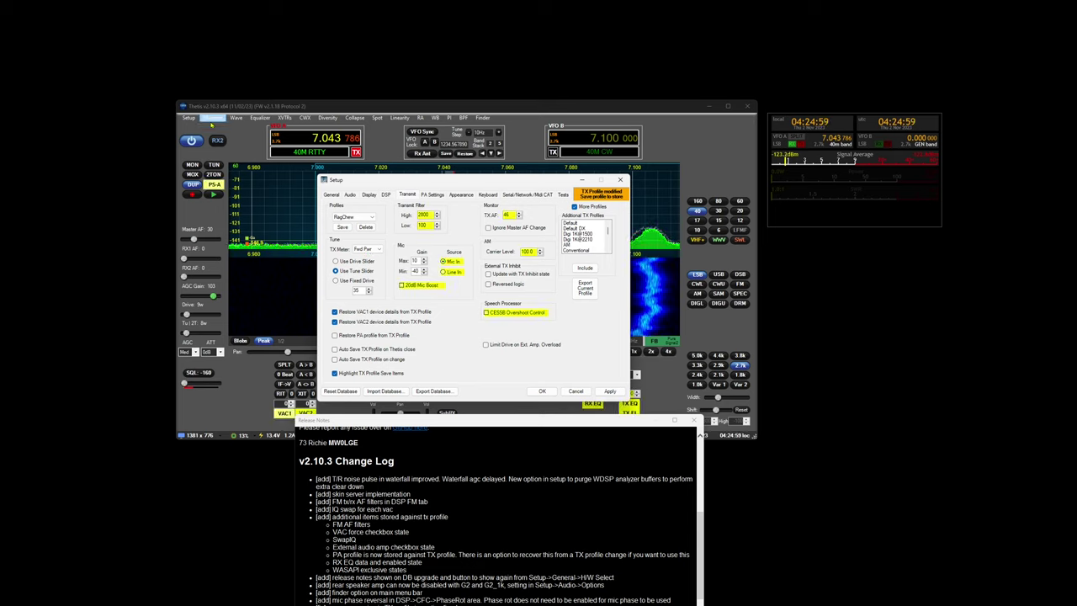
pyautogui.click(260, 118)
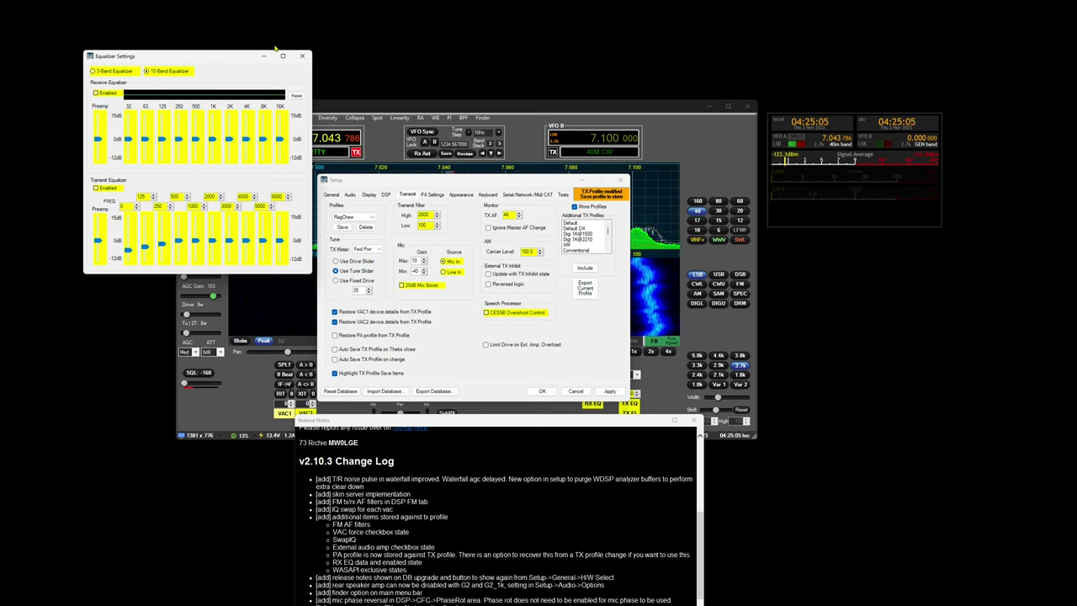
pyautogui.click(303, 57)
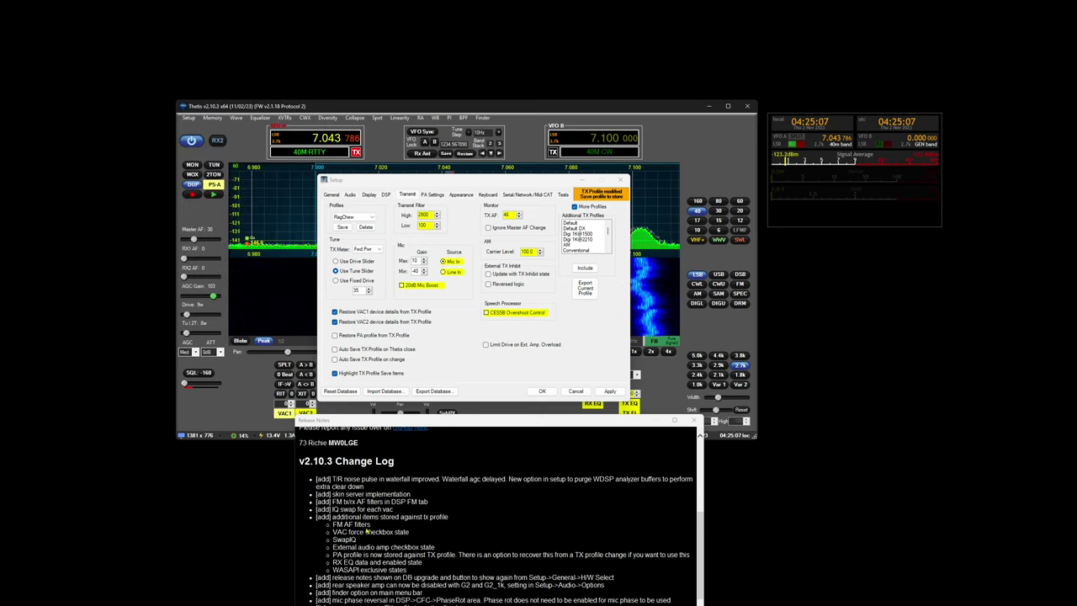
# - Examine the highlighted FM receiver and transmitter AF cut filters in the DSP setup and read further in the change log
pyautogui.click(385, 195)
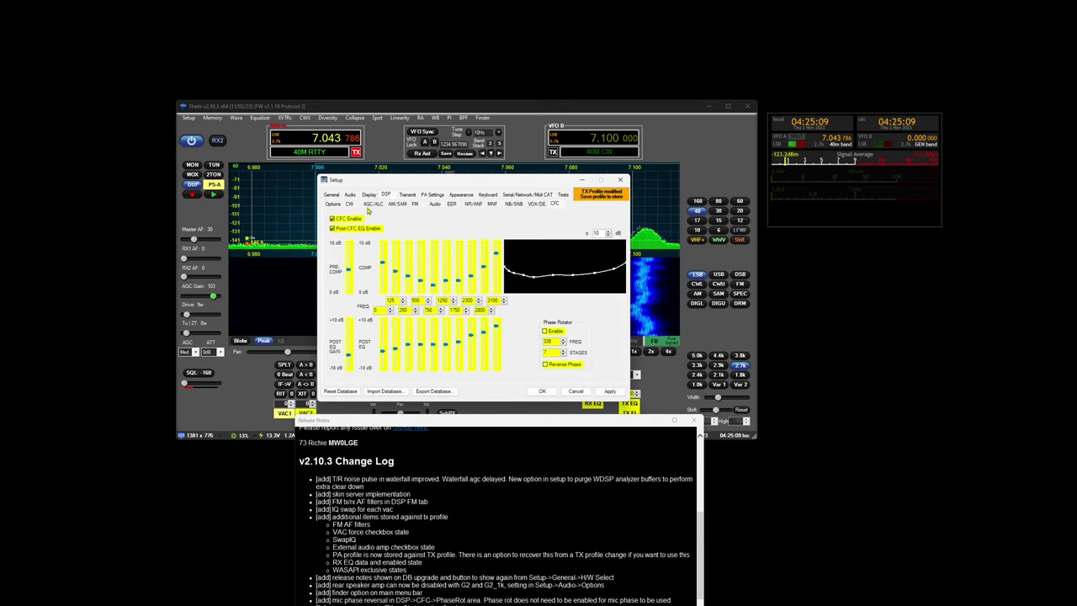
pyautogui.click(414, 205)
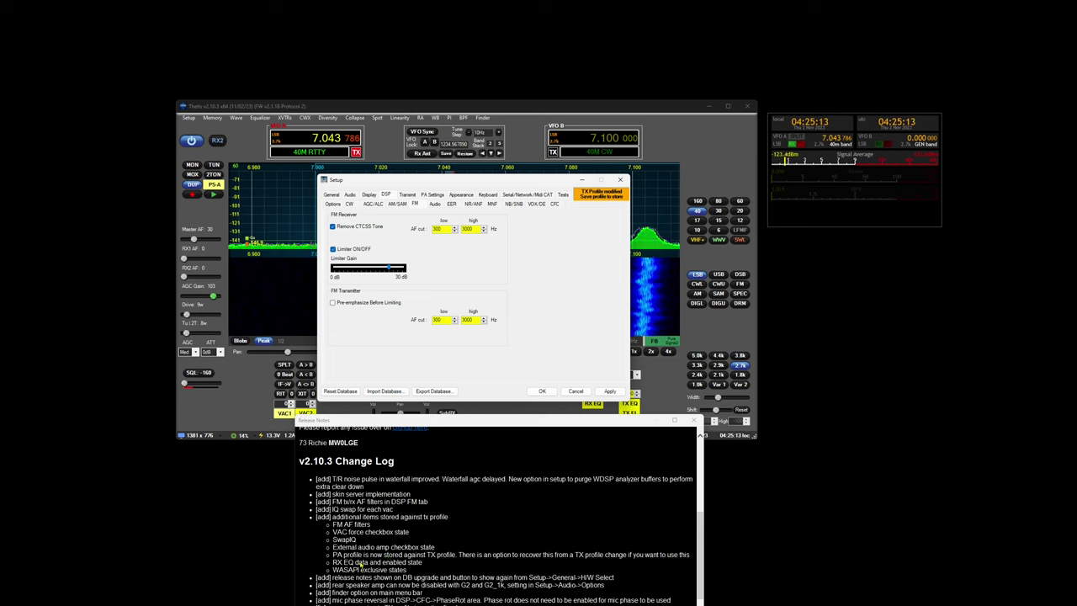
pyautogui.scroll(-3, 425, 519)
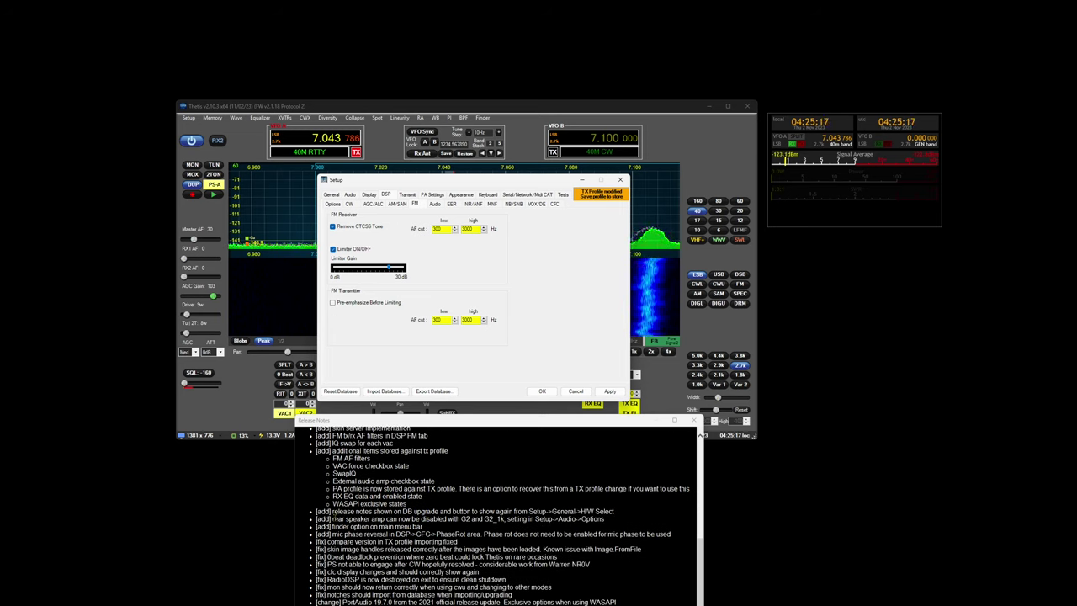
# - Examine the rear speaker amplifier disable option in the Audio setup and the Phase Rotator's Reverse Phase option in the CFC settings
pyautogui.click(352, 195)
pyautogui.click(368, 204)
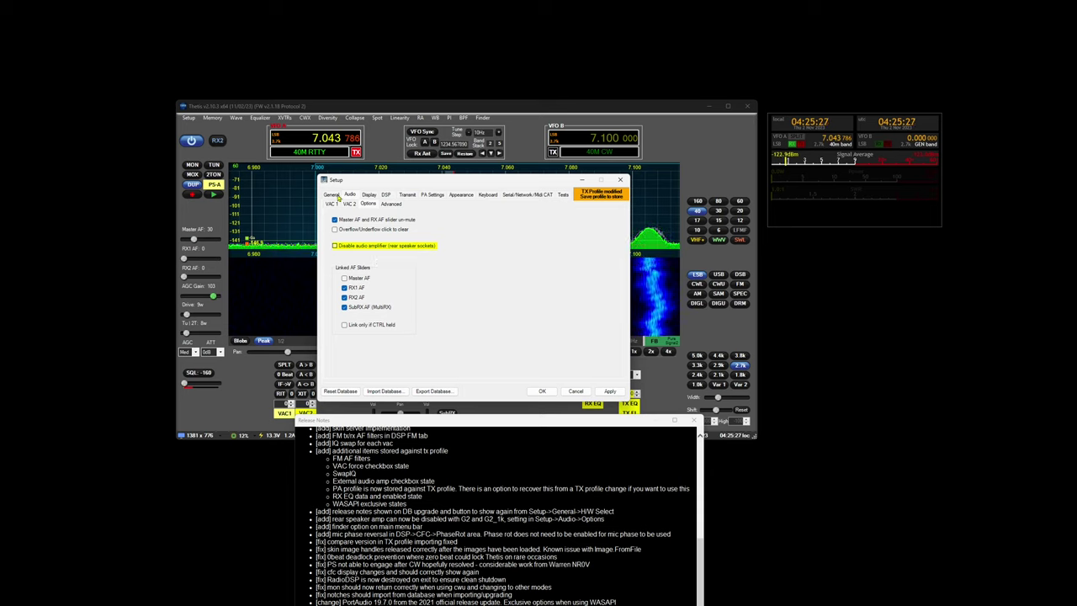
pyautogui.click(336, 196)
pyautogui.click(388, 195)
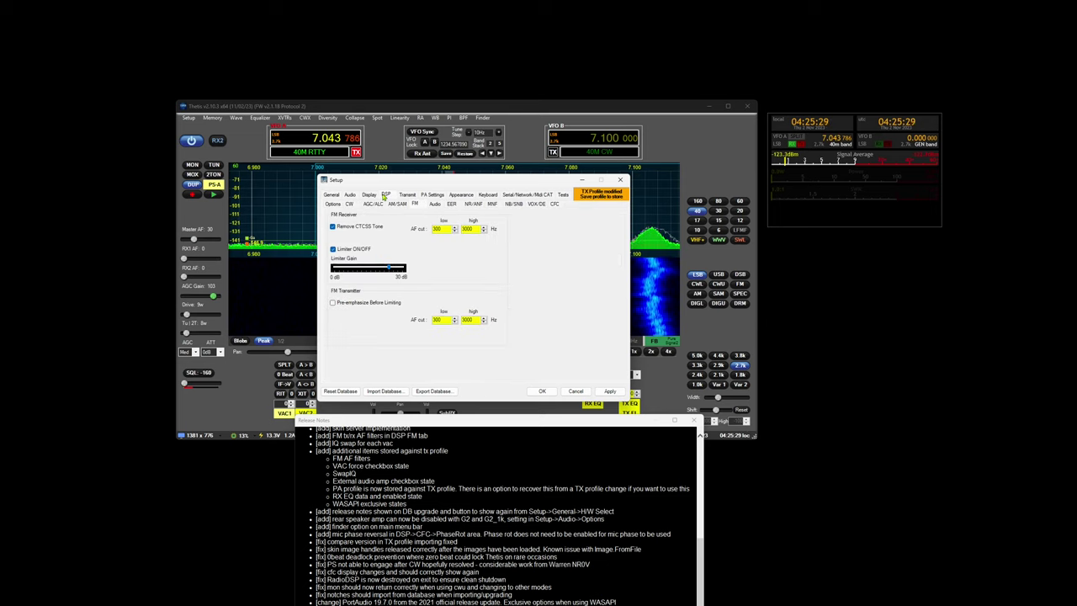
pyautogui.click(552, 204)
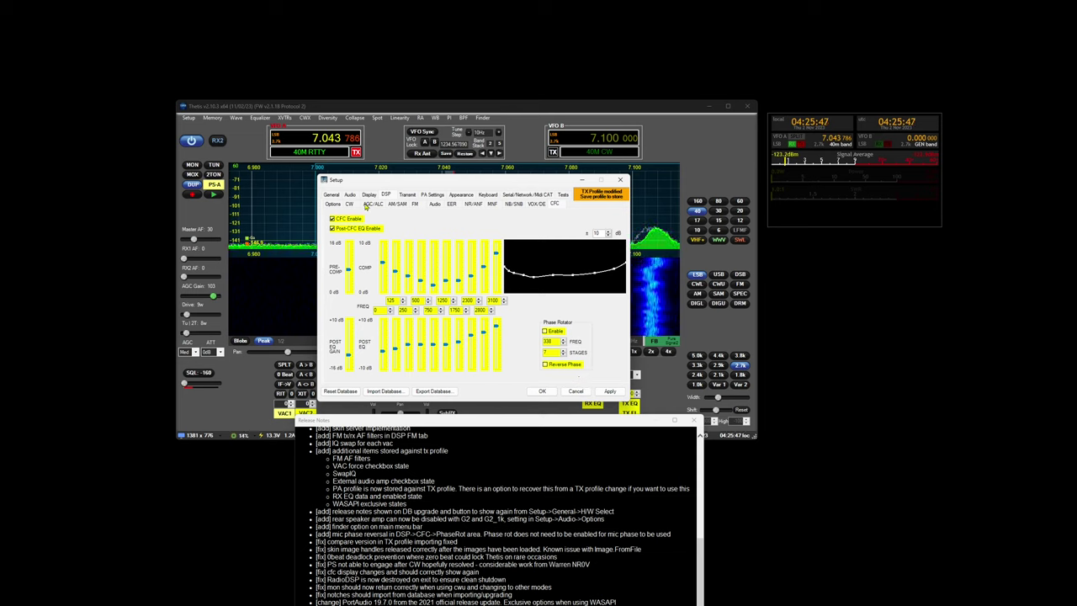
# - Turn off highlighting of TX profile save items in the Transmit setup and select the change log's list of fixes
pyautogui.click(408, 194)
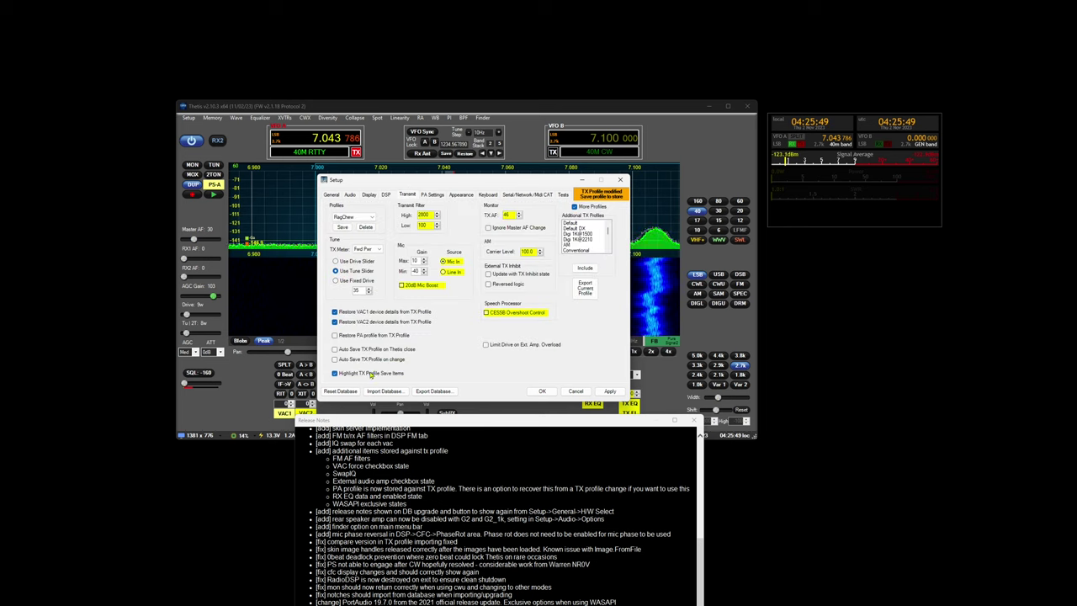
pyautogui.scroll(-1, 502, 515)
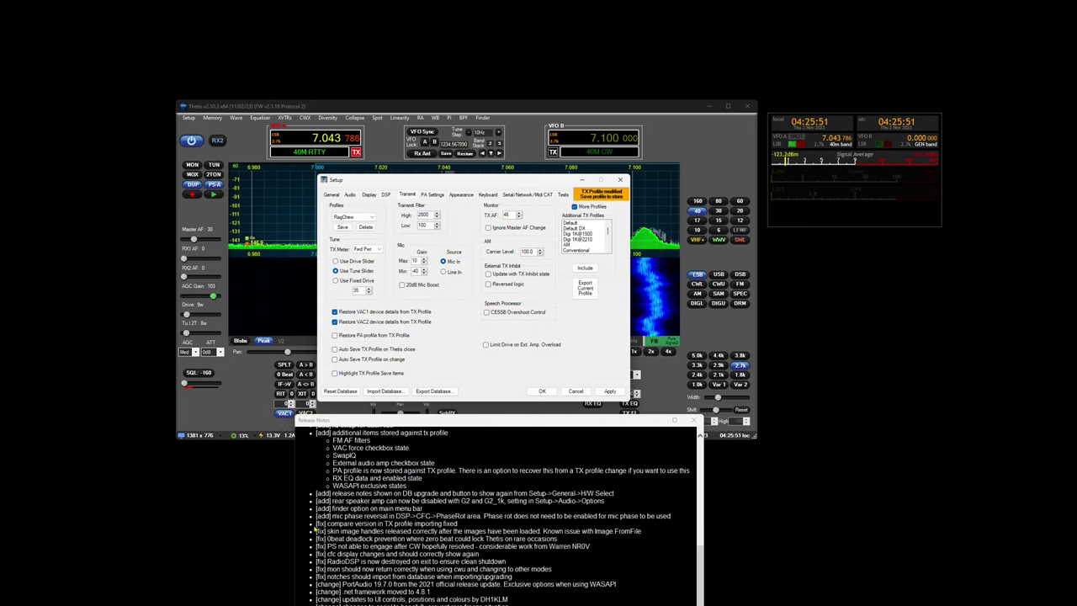
pyautogui.moveTo(316, 522); pyautogui.dragTo(535, 576)
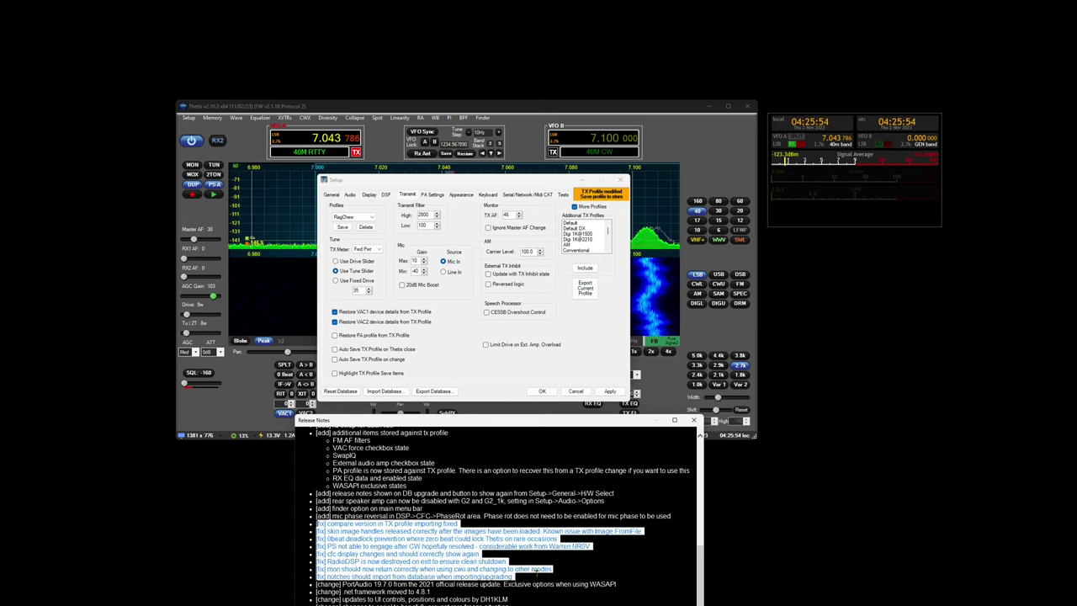
# - Highlight the change log fixes on PS after CW, CFC display, RadioDSP shutdown, mon behaviour and notch importing one by one
pyautogui.click(350, 552)
pyautogui.moveTo(325, 546); pyautogui.dragTo(592, 547)
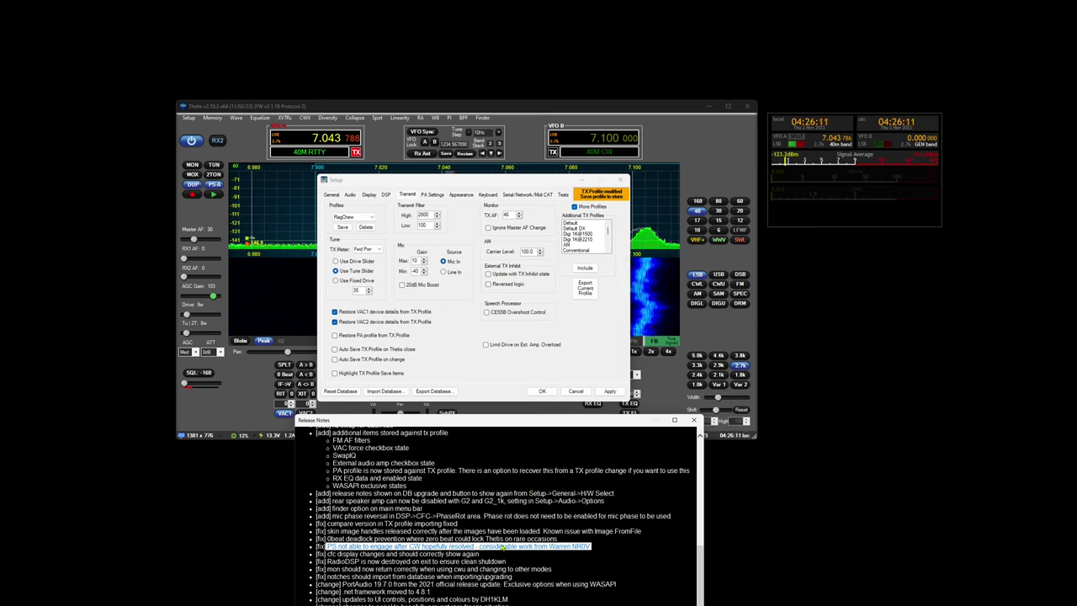
pyautogui.moveTo(593, 548); pyautogui.dragTo(320, 554)
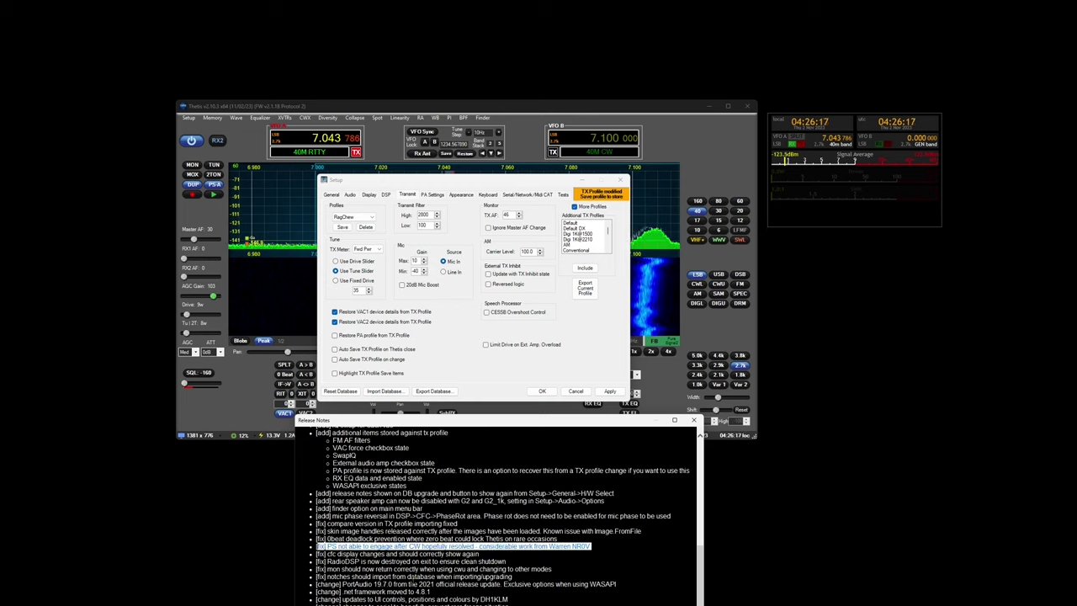
pyautogui.moveTo(327, 553); pyautogui.dragTo(359, 553)
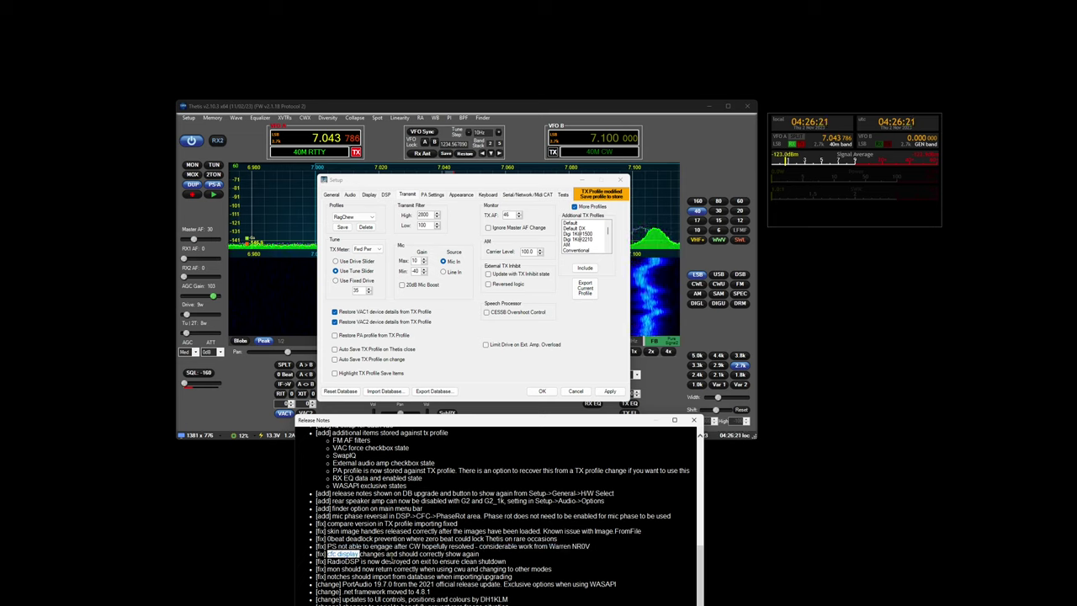
pyautogui.click(478, 555)
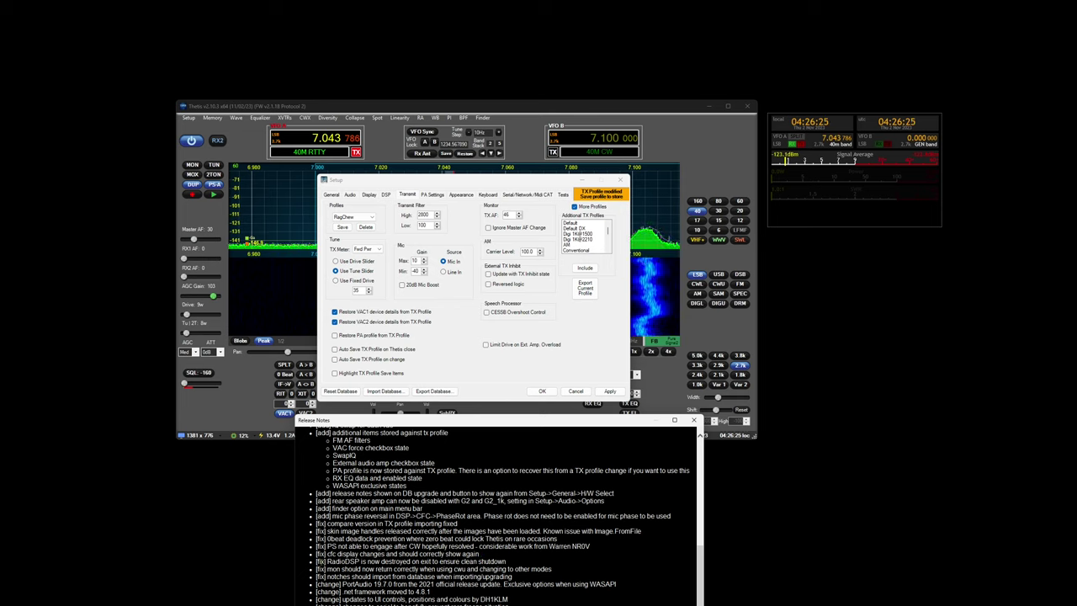
pyautogui.moveTo(315, 561); pyautogui.dragTo(506, 561)
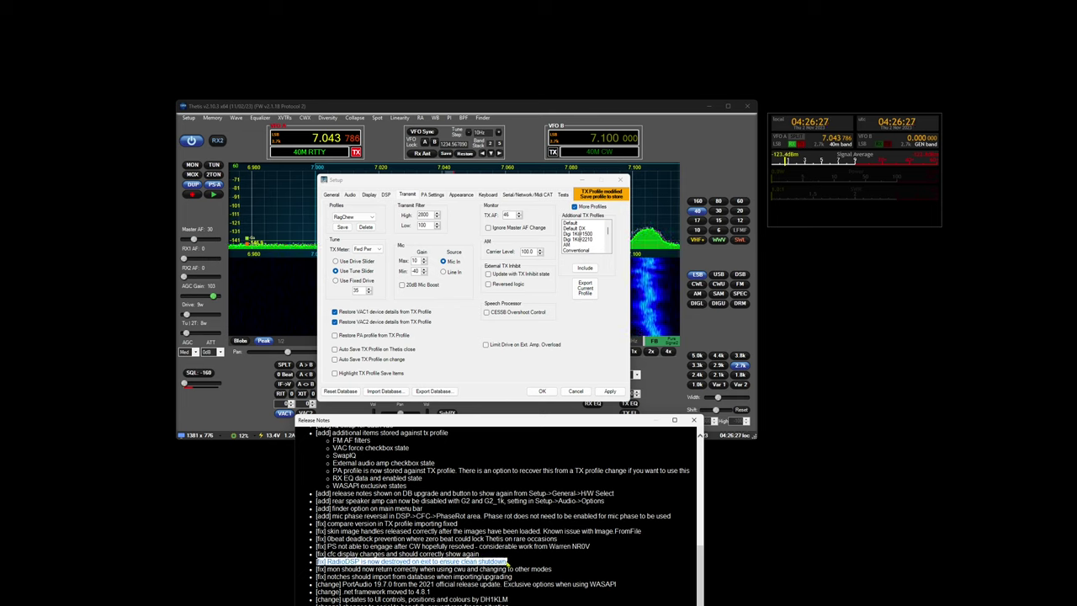
pyautogui.doubleClick(333, 561)
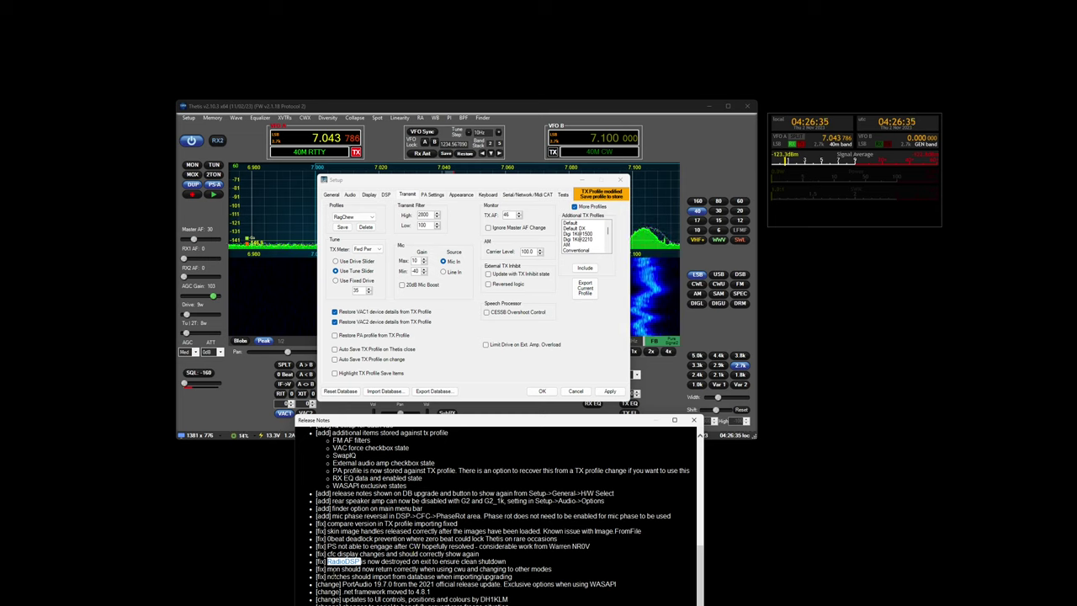
pyautogui.moveTo(328, 569); pyautogui.dragTo(480, 570)
pyautogui.click(527, 556)
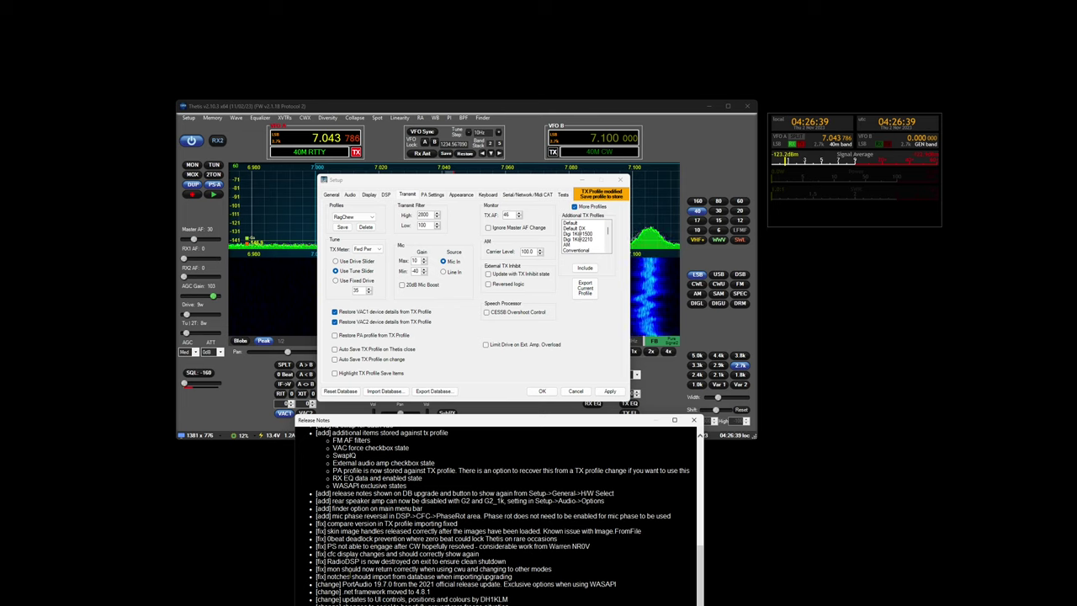
pyautogui.moveTo(371, 577); pyautogui.dragTo(328, 577)
pyautogui.click(341, 577)
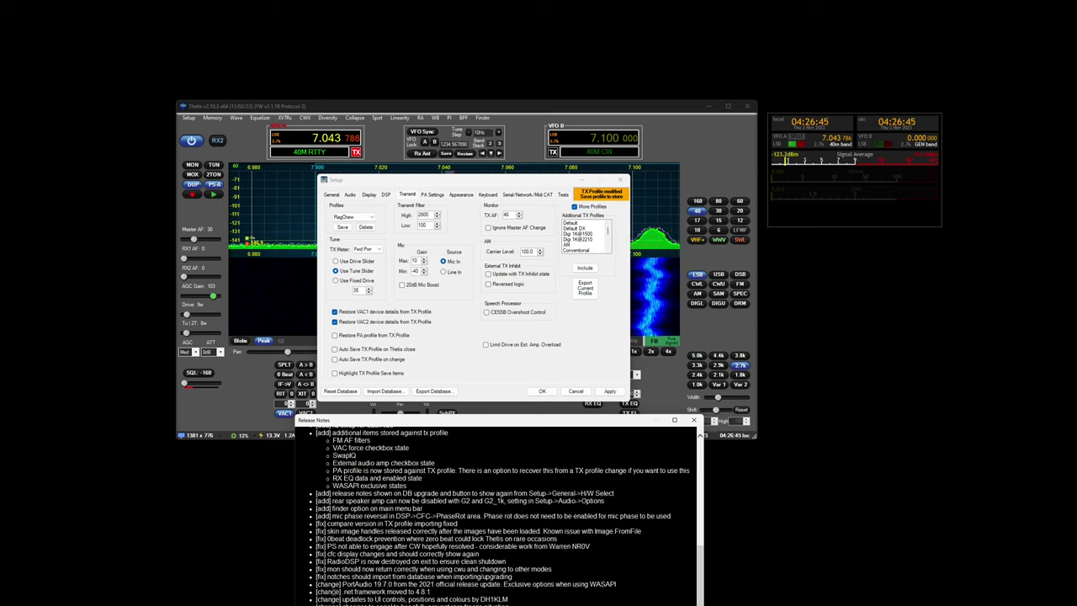
# - Raise the release notes window and highlight the entries on .net framework 4.8.1, UI updates, serial changes and audio device dropdowns
pyautogui.moveTo(317, 591); pyautogui.dragTo(431, 592)
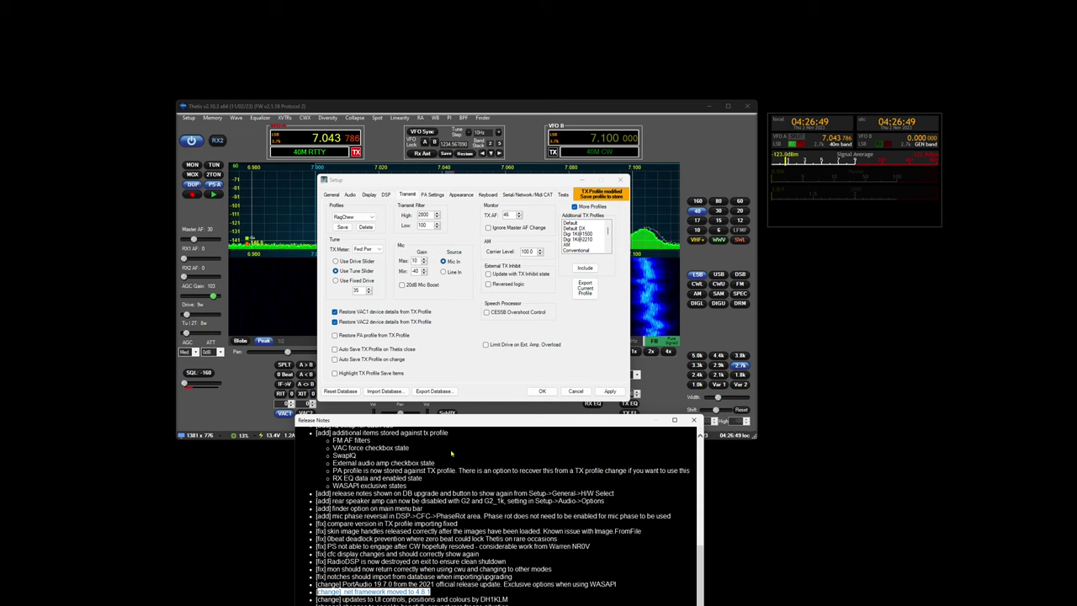
pyautogui.moveTo(487, 422); pyautogui.dragTo(495, 297)
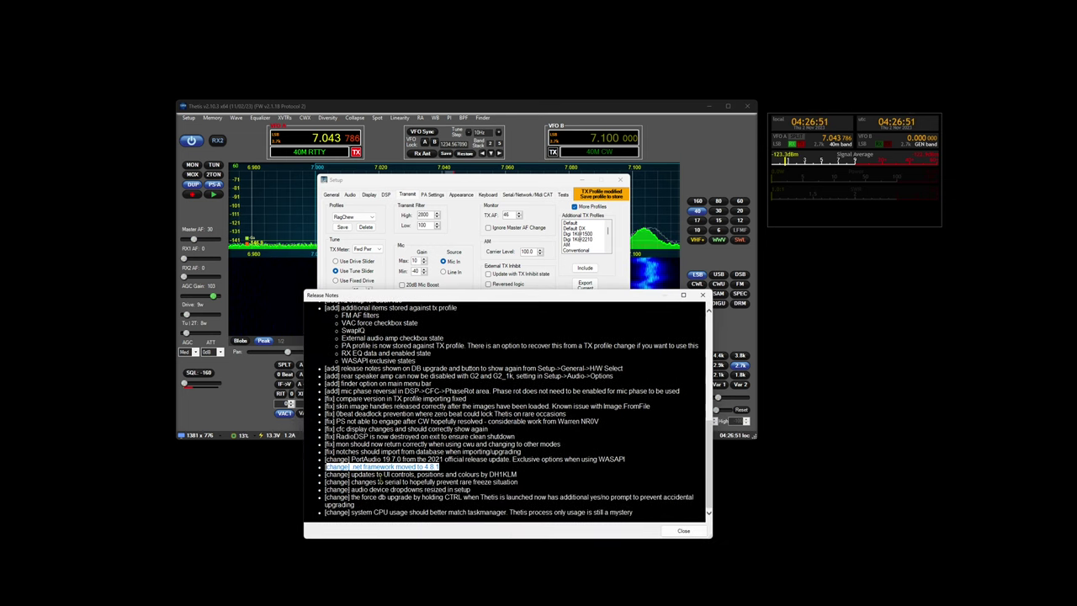
pyautogui.moveTo(379, 476); pyautogui.dragTo(490, 478)
pyautogui.click(498, 475)
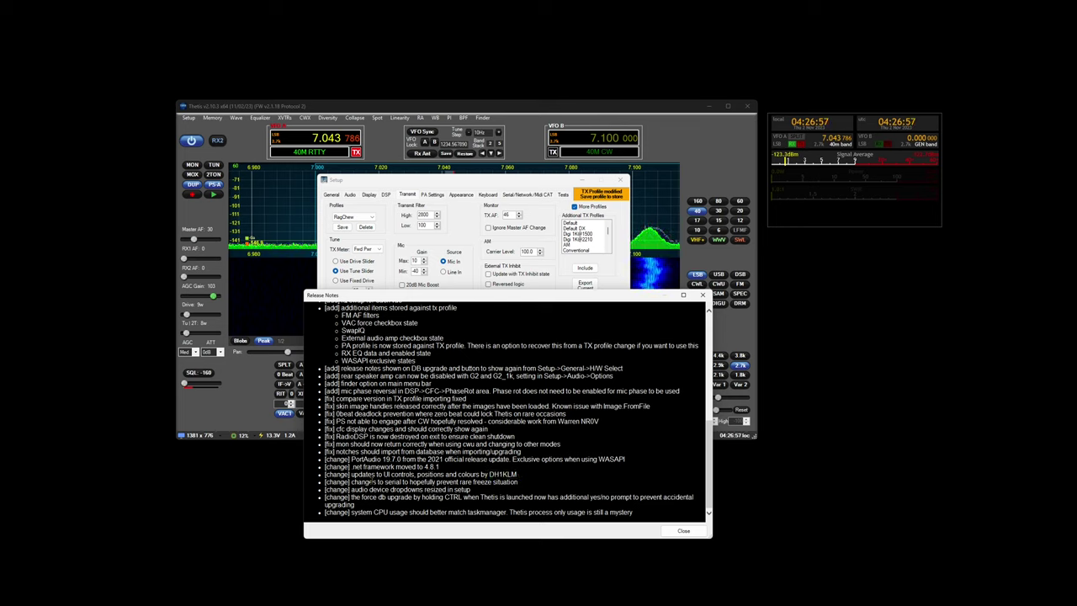
pyautogui.moveTo(520, 482); pyautogui.dragTo(327, 487)
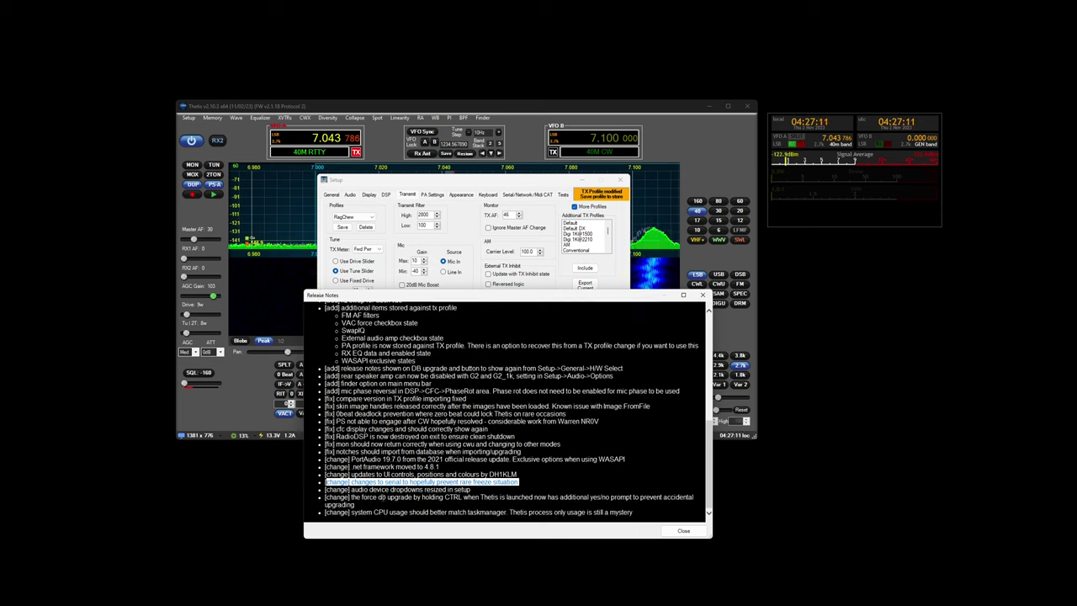
pyautogui.doubleClick(464, 489)
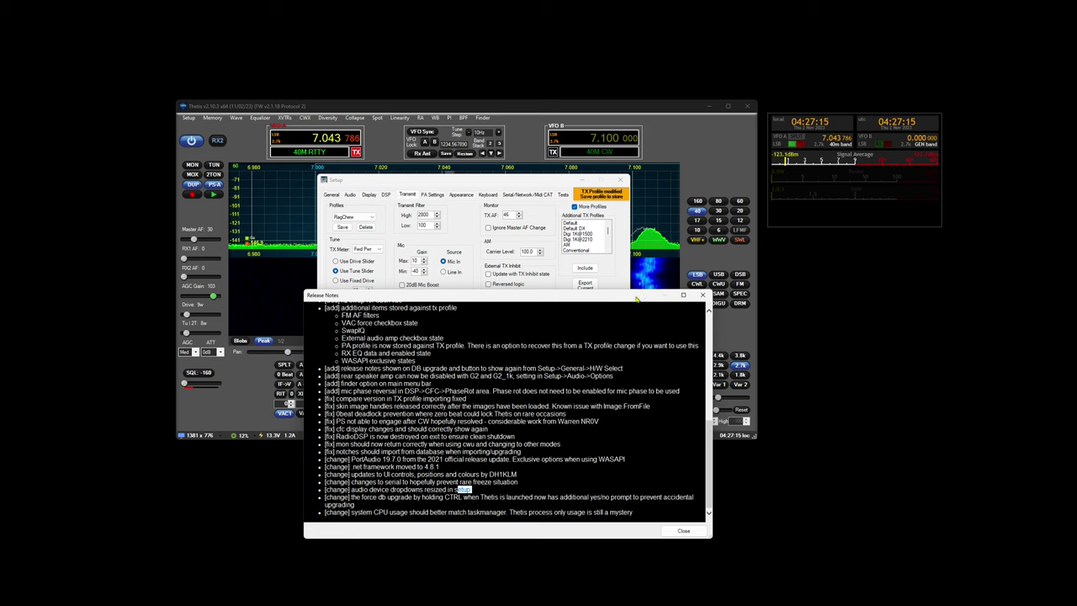
# - Move the release notes out of the way and inspect the VAC 1 input and output device lists in the Audio setup
pyautogui.moveTo(627, 299); pyautogui.dragTo(564, 497)
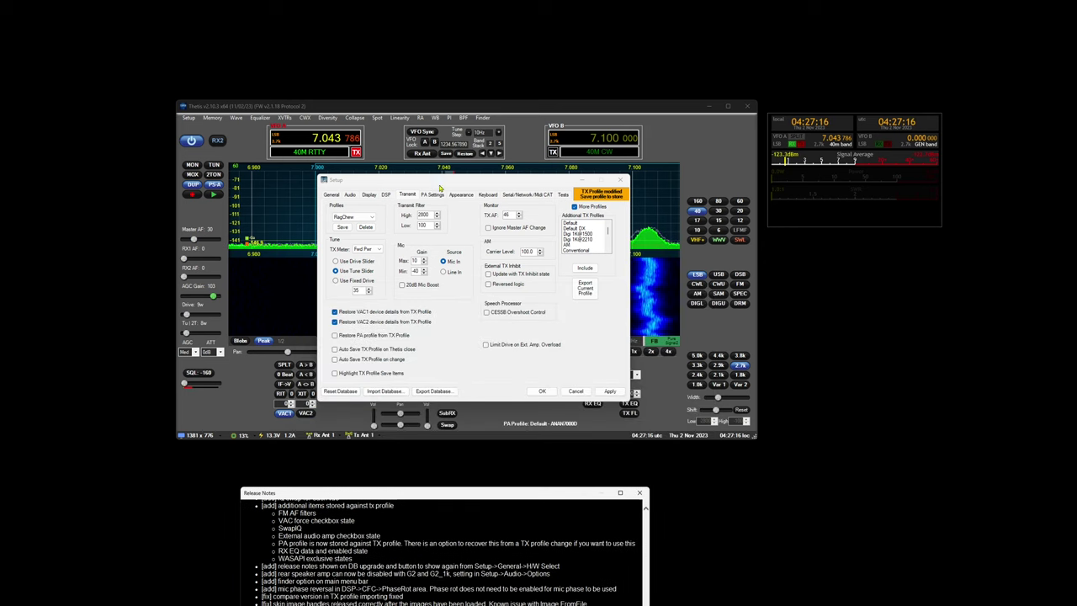
pyautogui.click(349, 196)
pyautogui.click(337, 204)
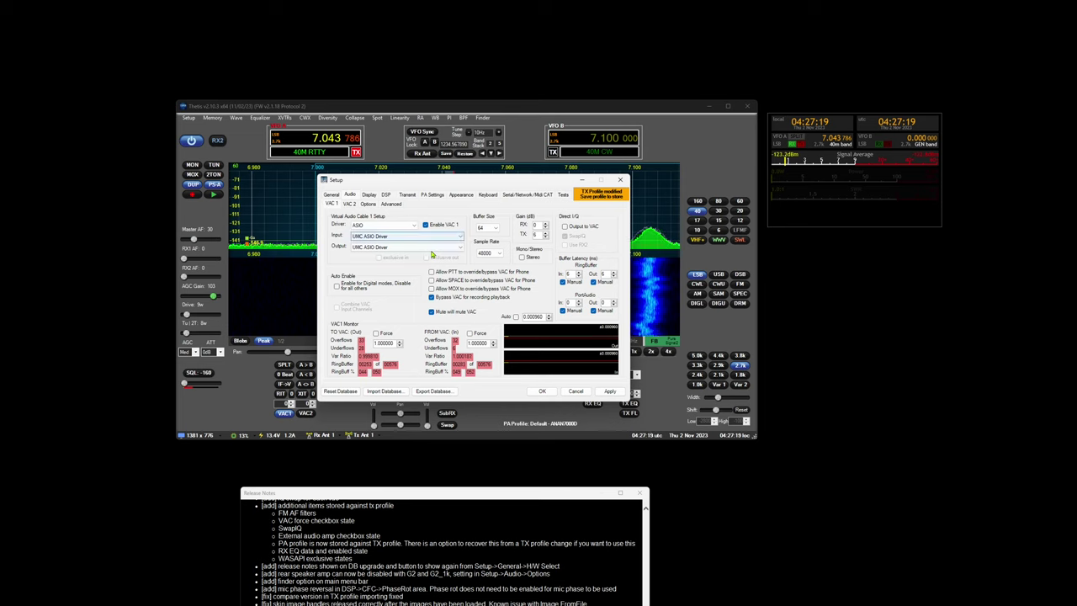
pyautogui.click(461, 240)
pyautogui.click(461, 239)
pyautogui.click(460, 248)
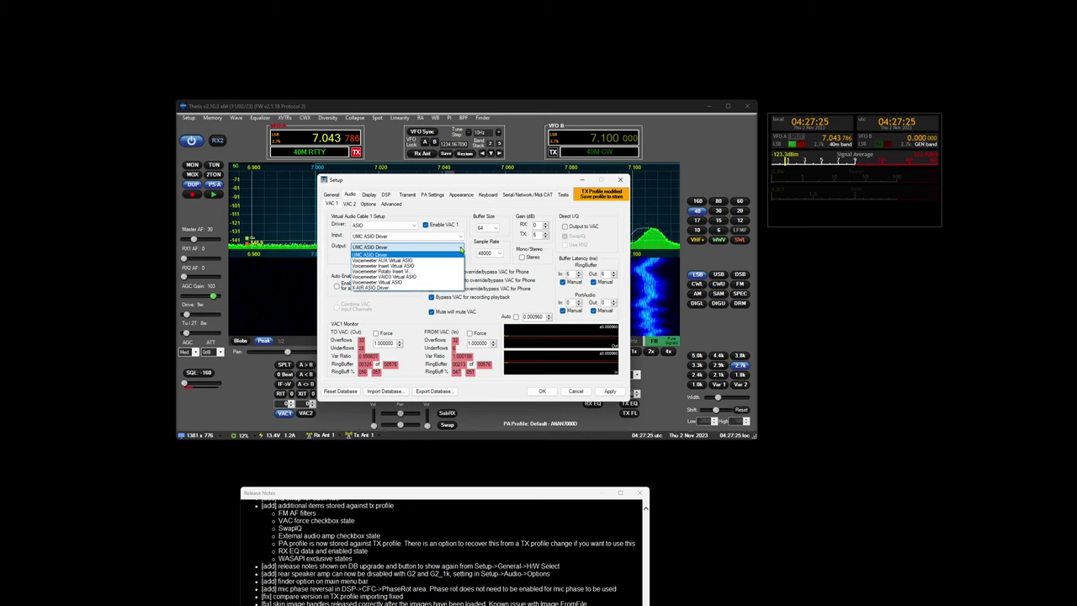
pyautogui.click(461, 249)
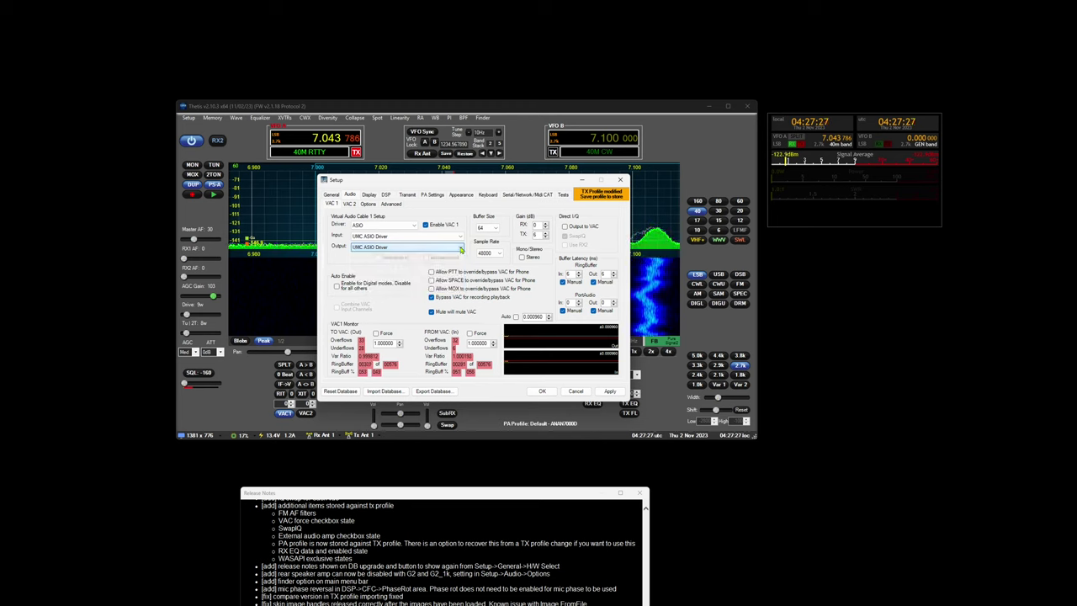
# - Raise the release notes, switch the VAC 1 driver to Windows WASAPI, check its input device list, and disable VAC 1
pyautogui.moveTo(473, 492); pyautogui.dragTo(509, 310)
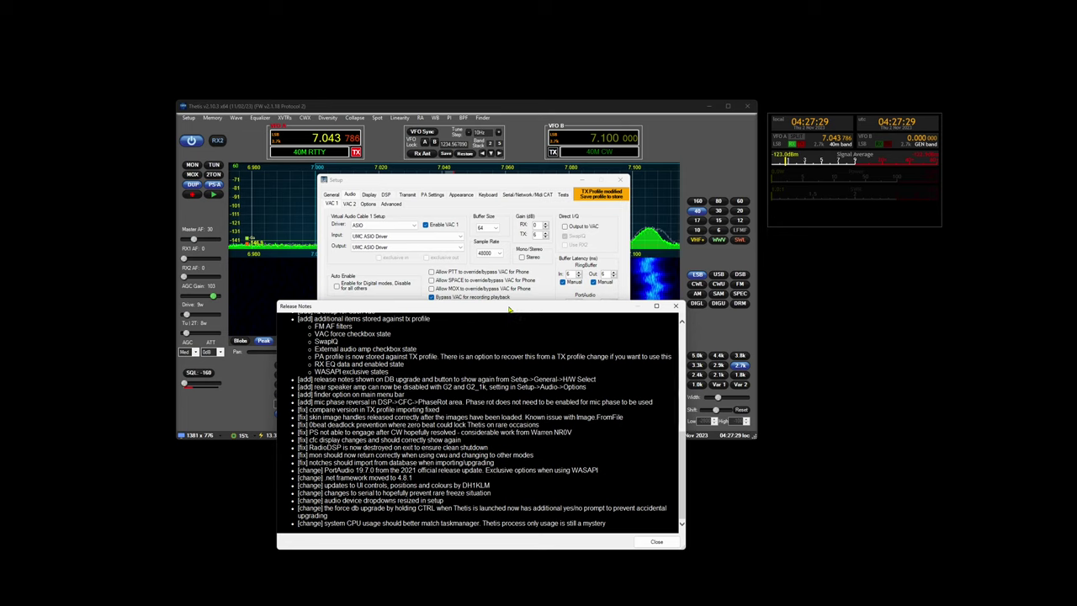
pyautogui.click(413, 227)
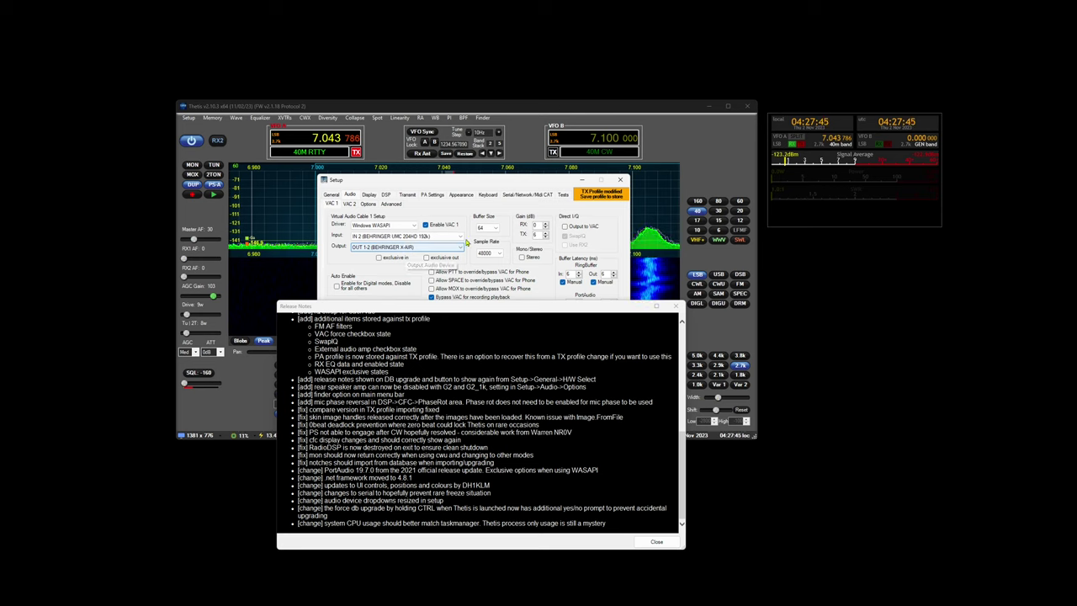
pyautogui.click(459, 236)
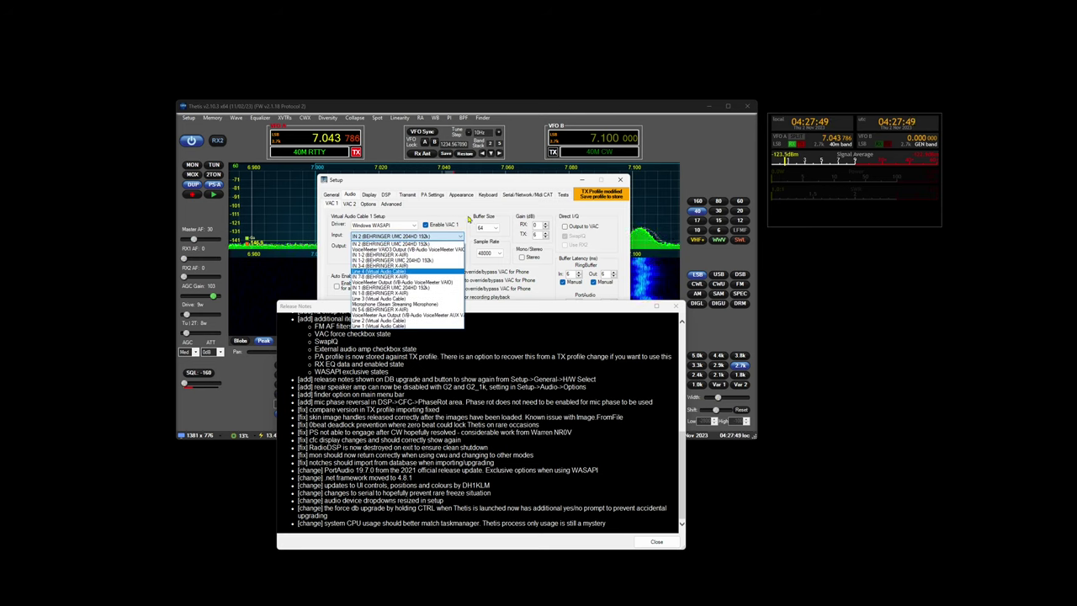
pyautogui.click(469, 221)
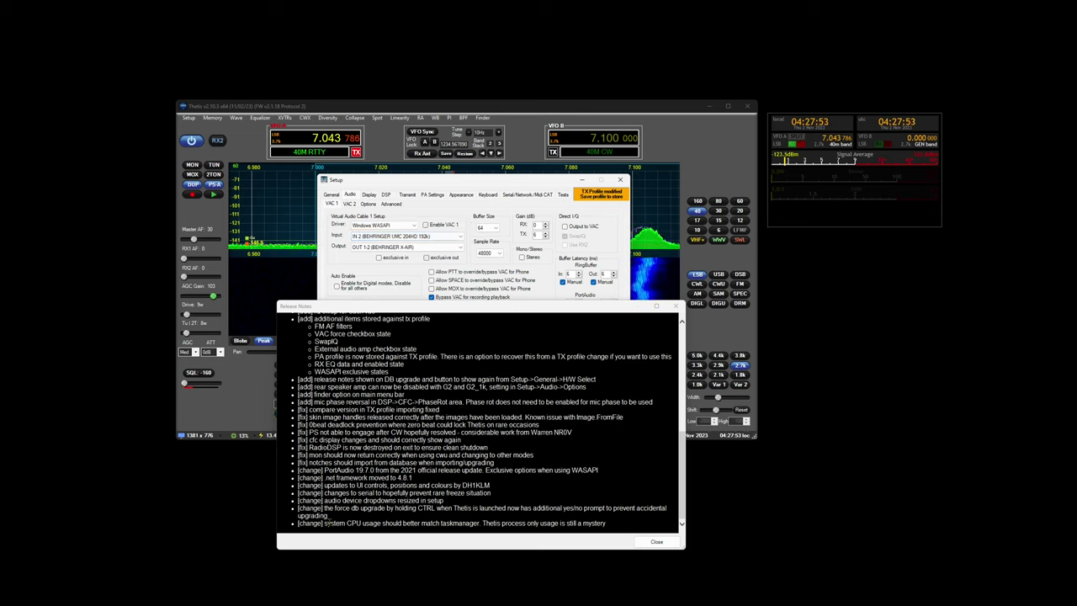
# - Highlight the system CPU usage entry in the change log, then move the release notes aside and close them
pyautogui.moveTo(325, 522); pyautogui.dragTo(403, 523)
pyautogui.moveTo(584, 304); pyautogui.dragTo(816, 356)
pyautogui.click(908, 355)
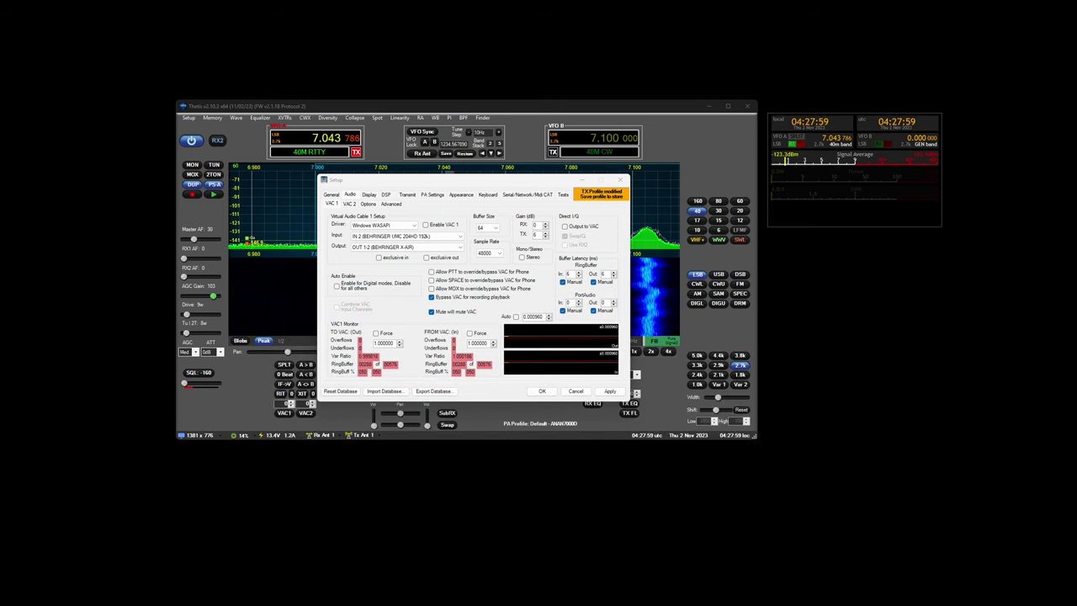
# - Open Task Manager, place it below the Thetis window, and switch the status bar CPU usage reading to Thetis Only
pyautogui.hotkey('ctrl', 'shift', 'Escape')
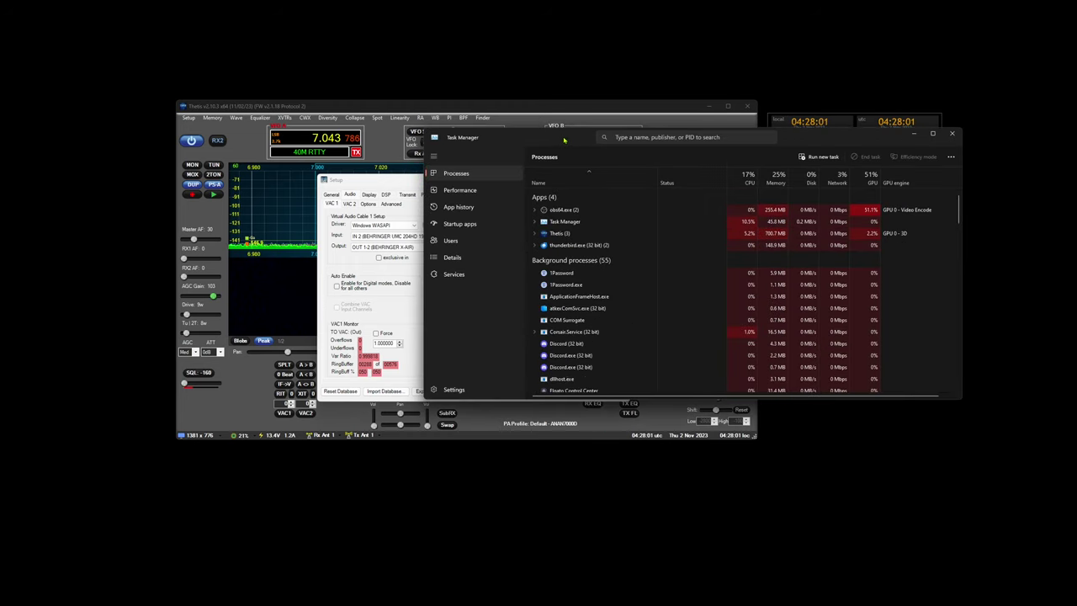
pyautogui.moveTo(564, 139); pyautogui.dragTo(64, 456)
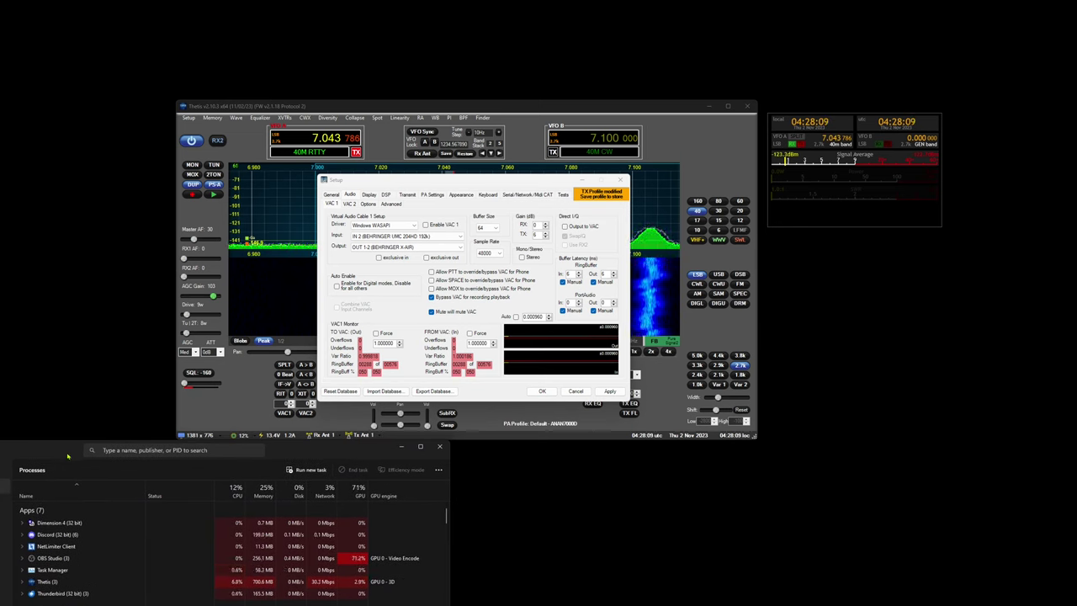
pyautogui.click(241, 436)
pyautogui.click(257, 436)
pyautogui.click(259, 425)
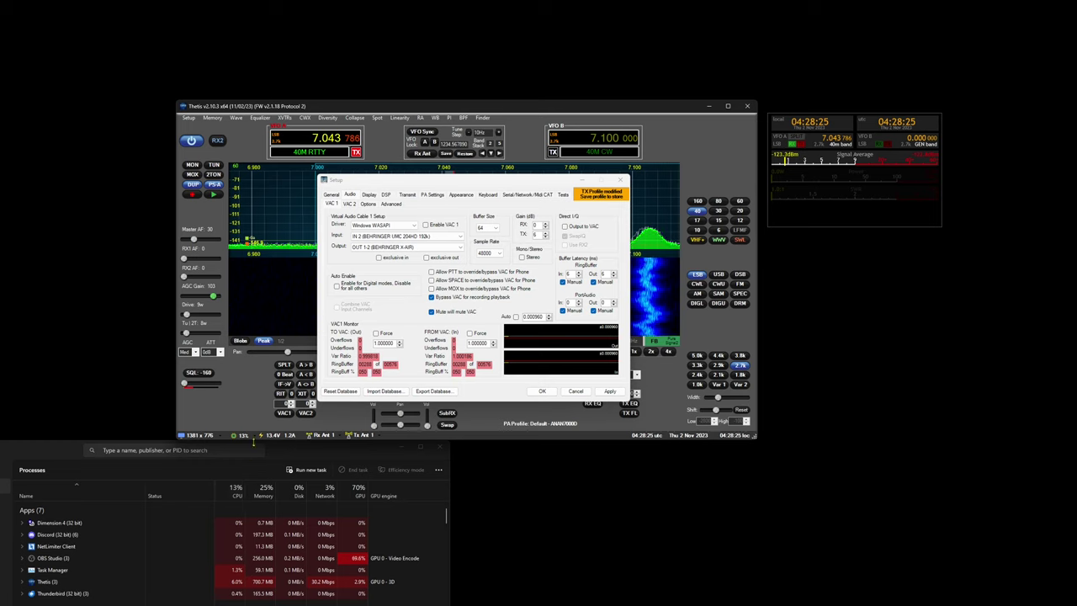
pyautogui.rightClick(257, 436)
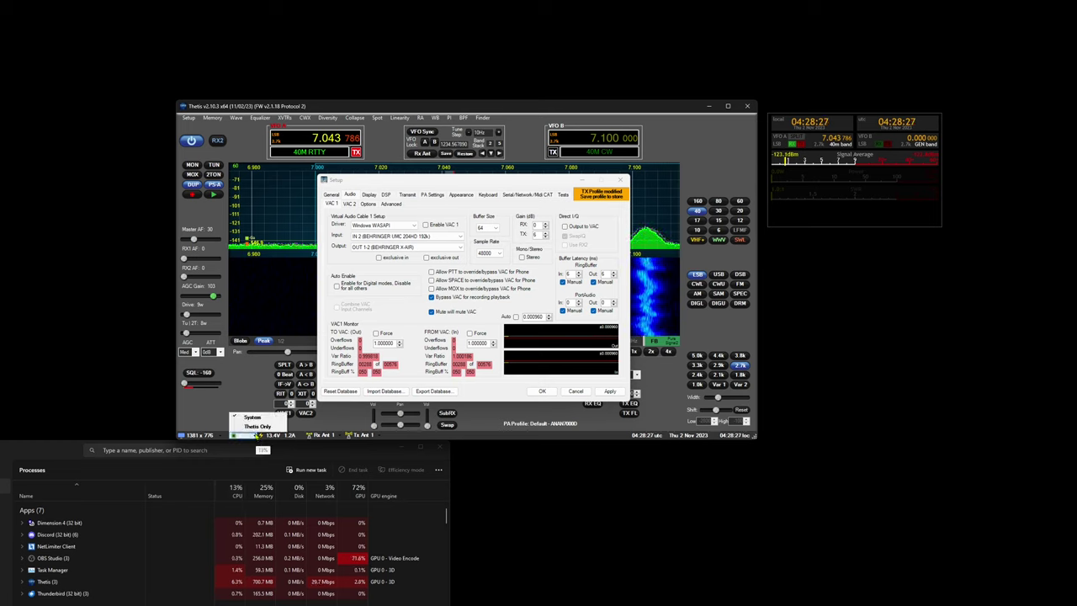
pyautogui.click(258, 427)
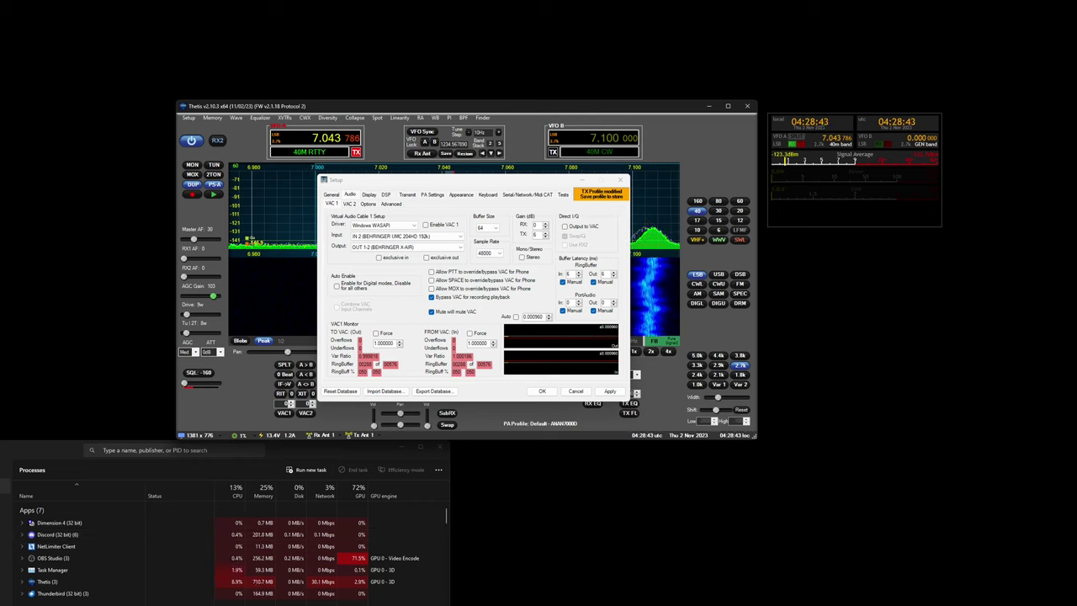
# - Open Process Hacker and examine the CPU graph in the performance properties of the Thetis.exe process
pyautogui.press('super')
pyautogui.write('p')
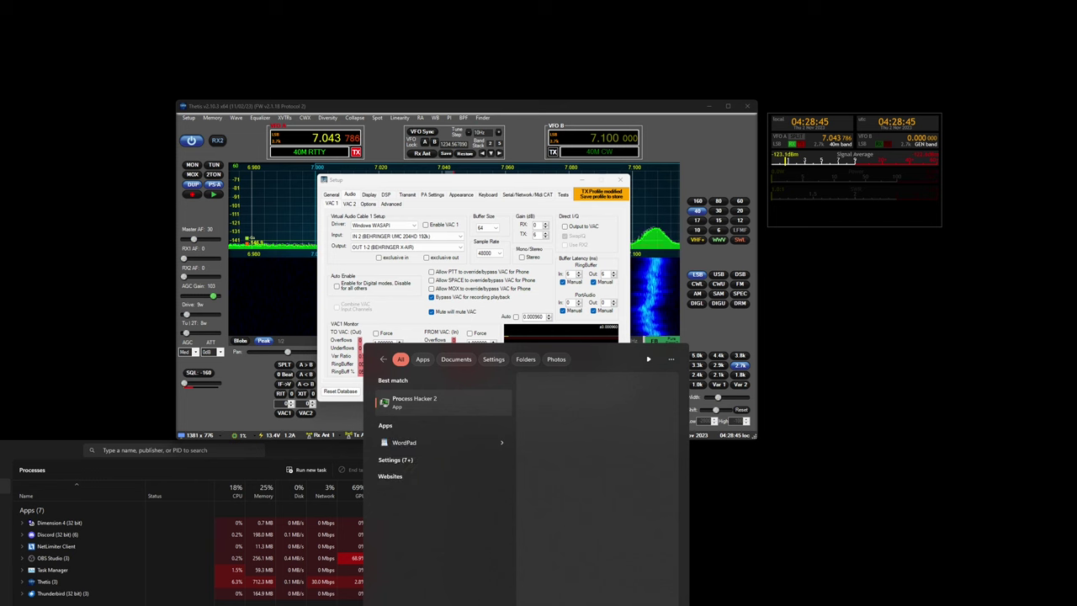
pyautogui.press('Return')
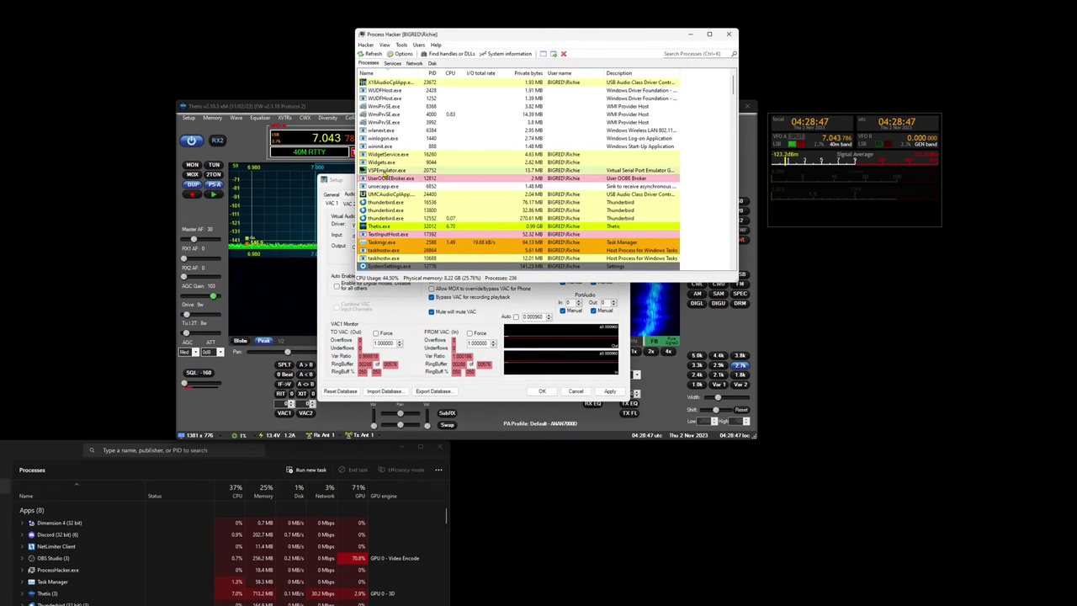
pyautogui.rightClick(373, 226)
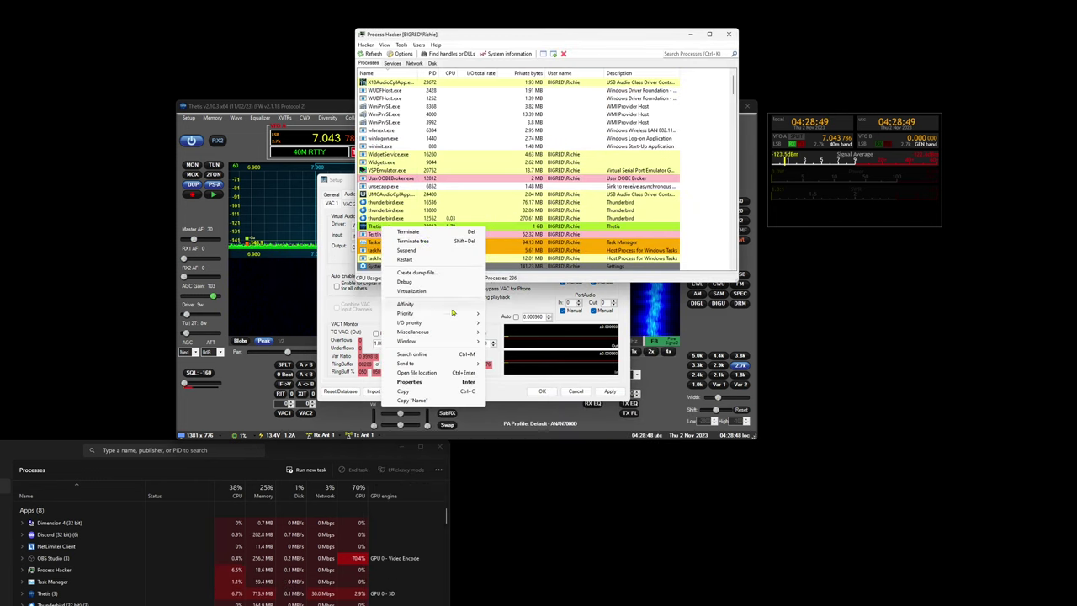
pyautogui.click(409, 382)
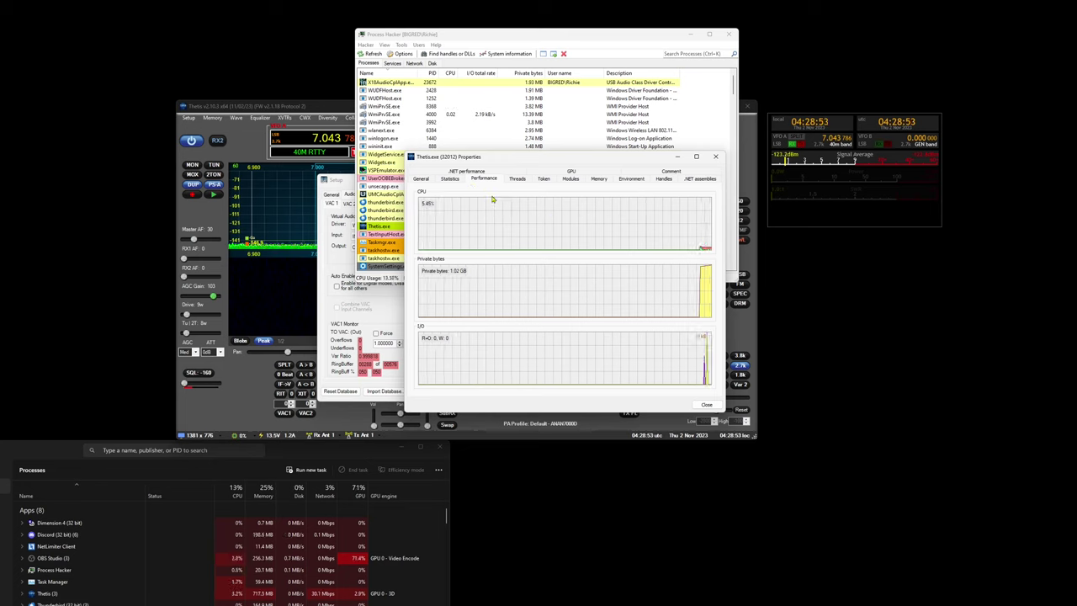
pyautogui.moveTo(703, 250)
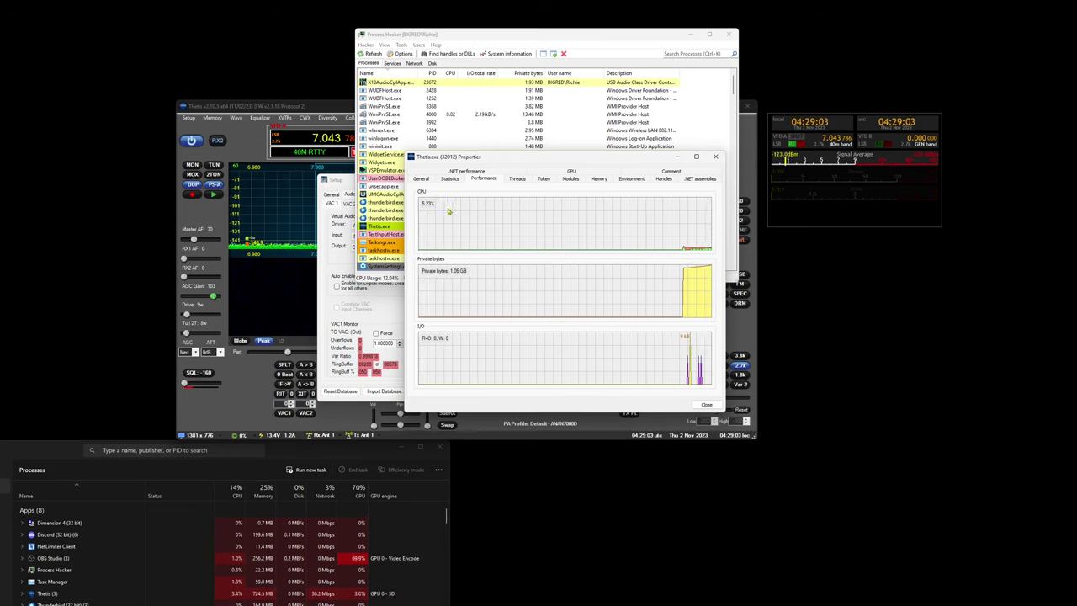
# - Close the Thetis.exe properties, Process Hacker and Task Manager
pyautogui.click(716, 156)
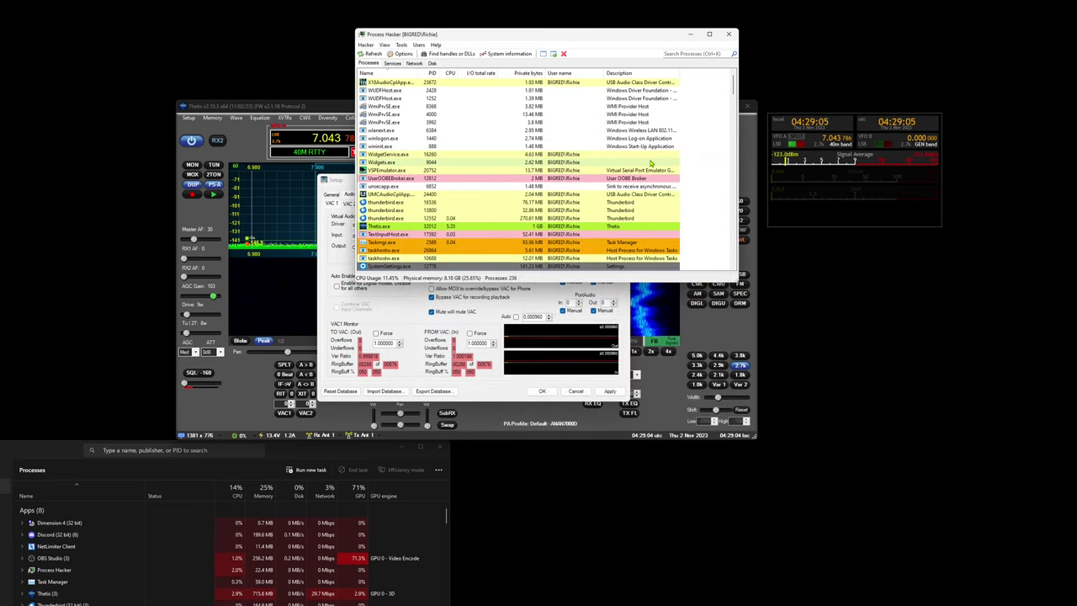
pyautogui.click(727, 37)
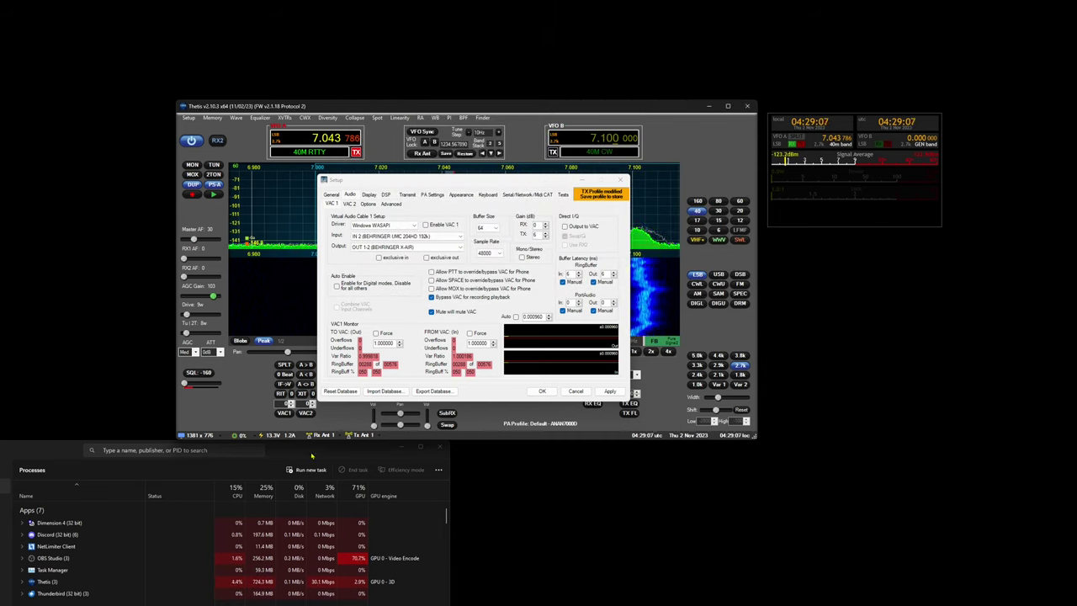
pyautogui.click(436, 456)
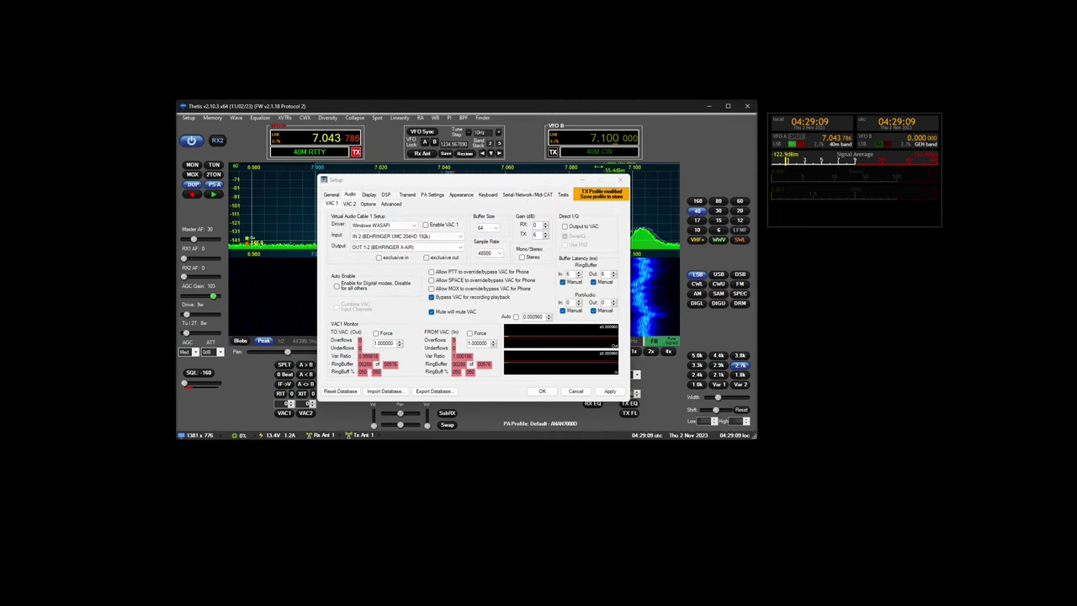
# - Open the release notes from the General hardware selection settings in Setup, and close them
pyautogui.click(332, 195)
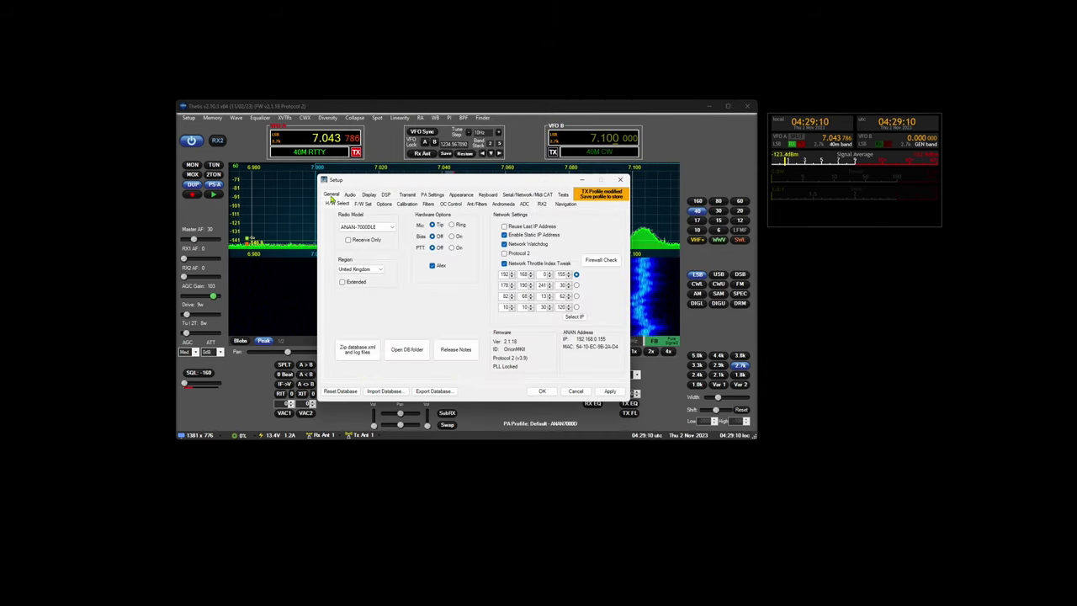
pyautogui.click(456, 349)
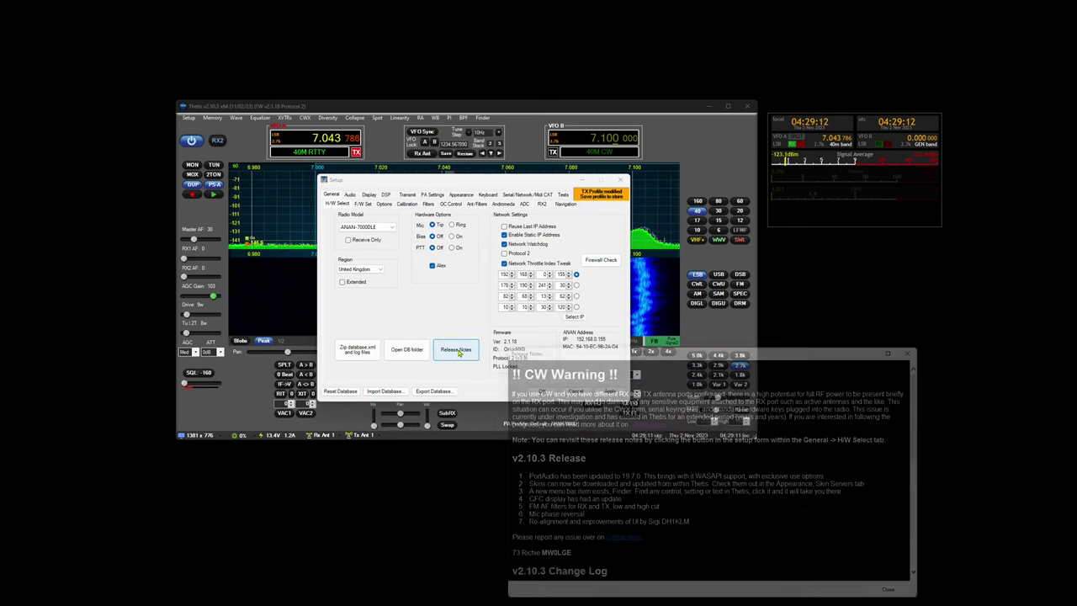
pyautogui.click(908, 354)
# - Close the Setup window, reopen it to view the General hardware settings, and close it again
pyautogui.click(621, 180)
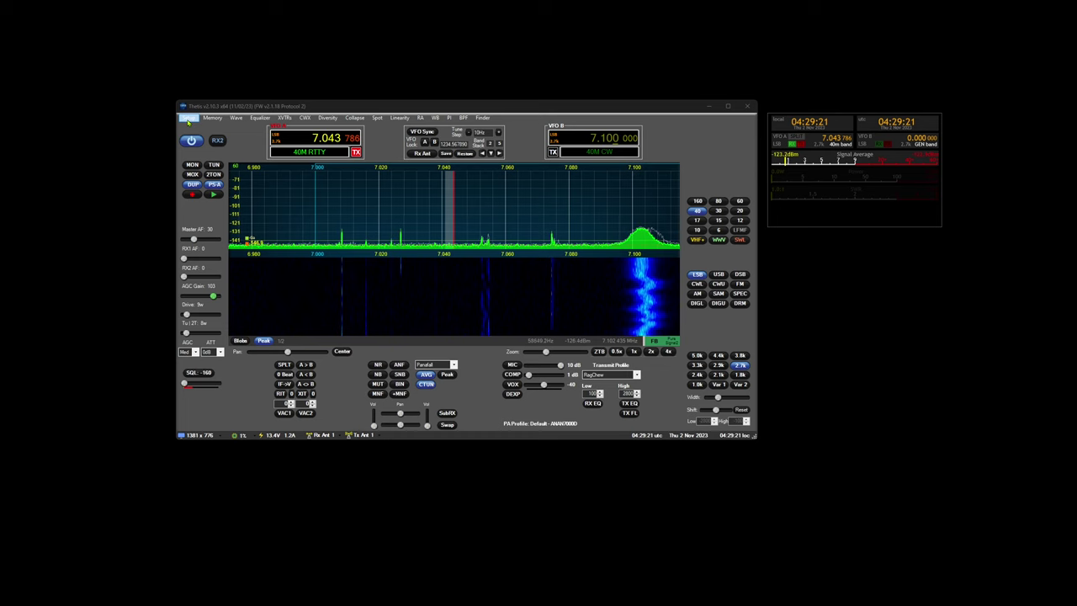
pyautogui.click(188, 118)
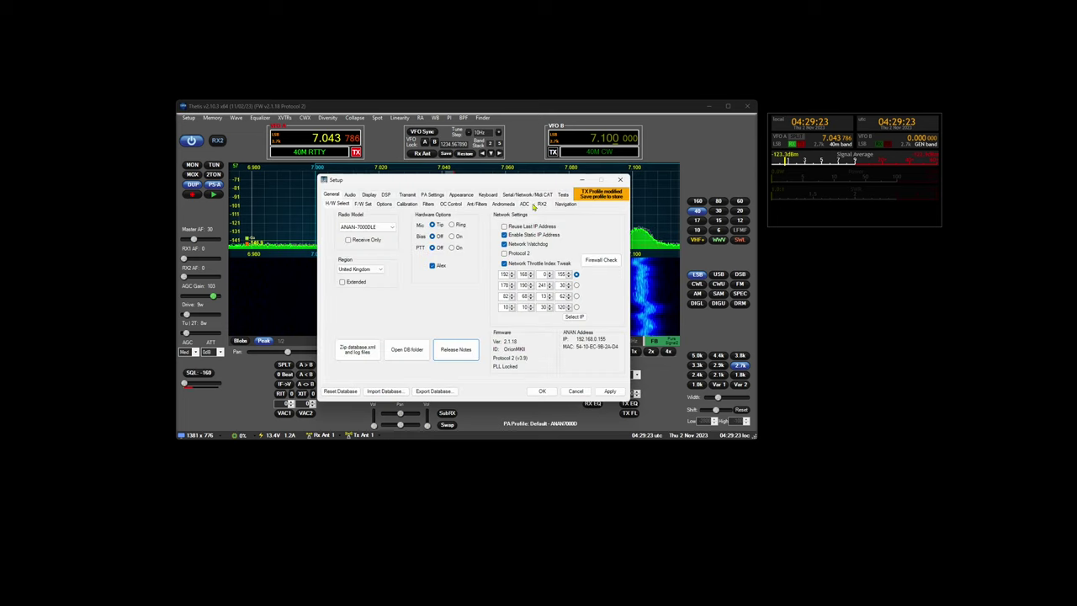
pyautogui.click(620, 179)
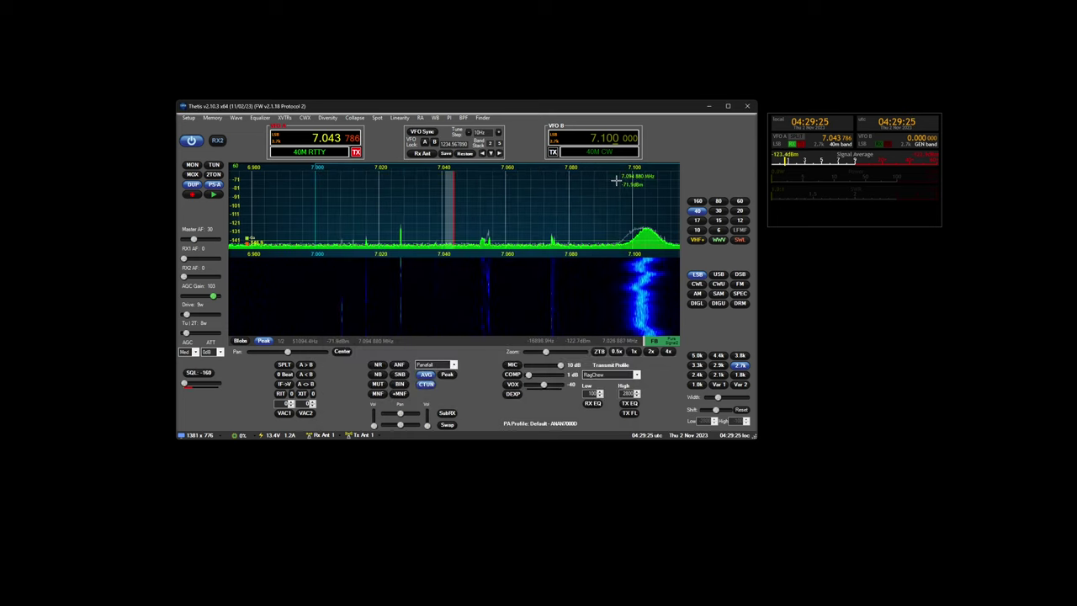